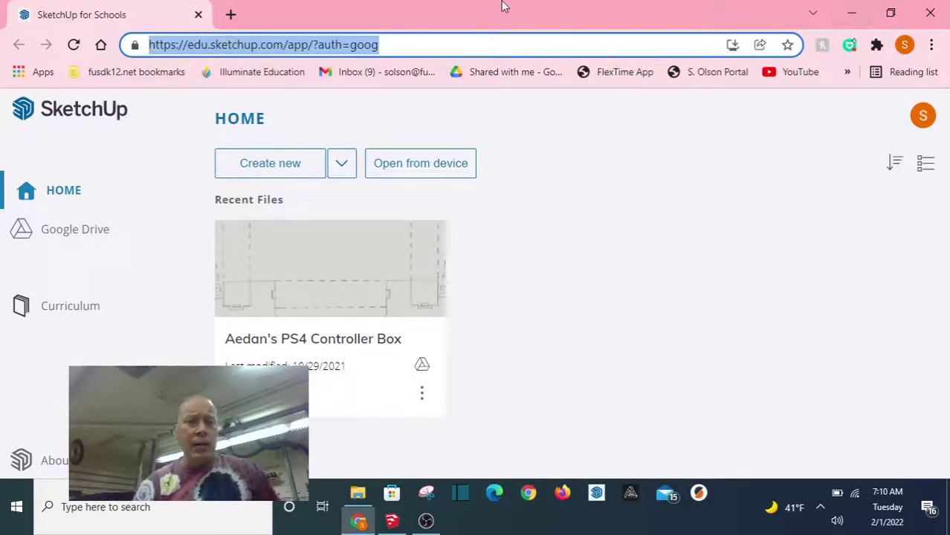
- Show the unit template choices for a new model, including Decimal - Inches
click(341, 174)
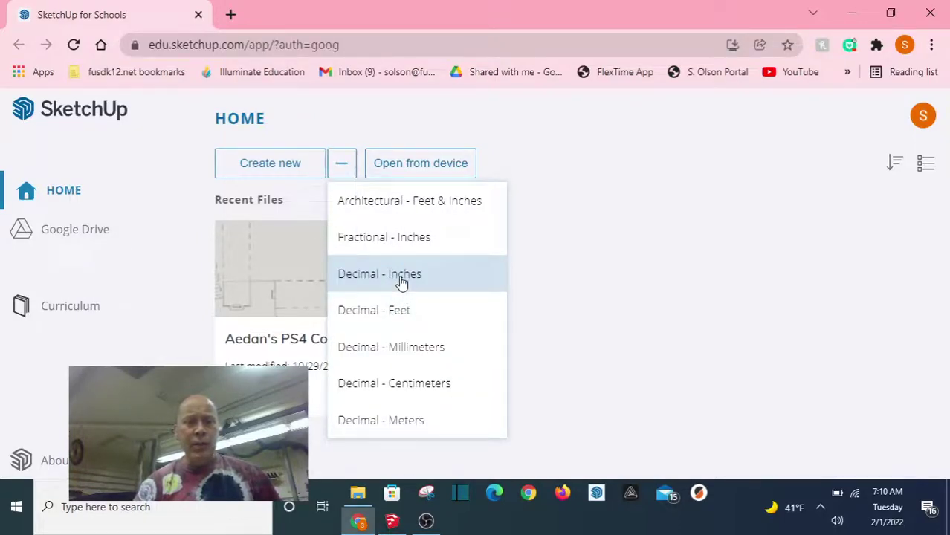
- Start a new model and delete the scale figure
click(276, 177)
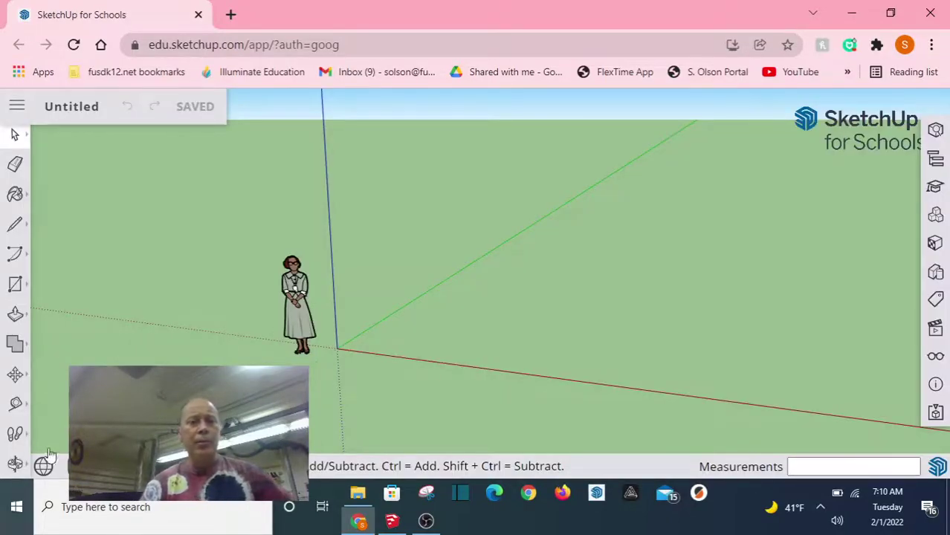
click(305, 327)
key(Delete)
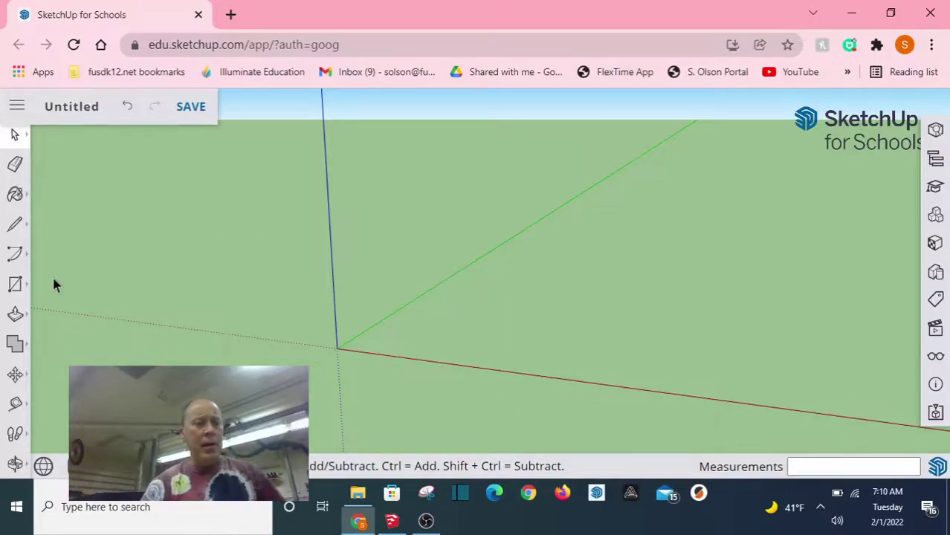
- Draw a 40,40 inch rectangle on the ground with the Rectangle tool
click(15, 289)
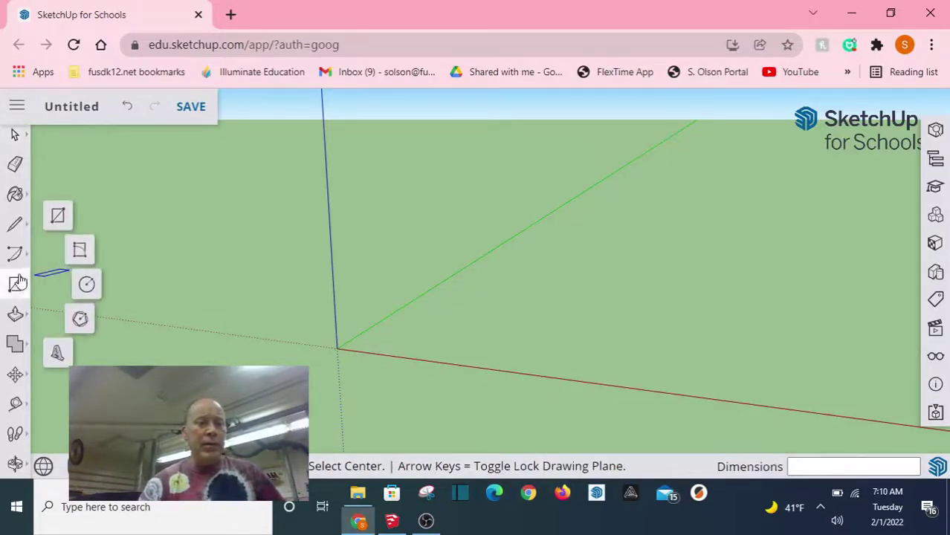
click(57, 215)
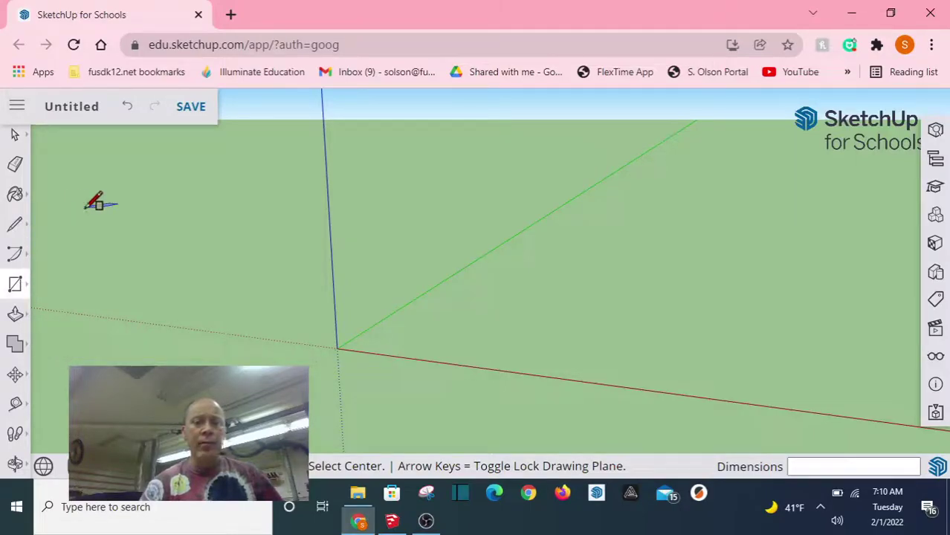
click(442, 323)
click(585, 281)
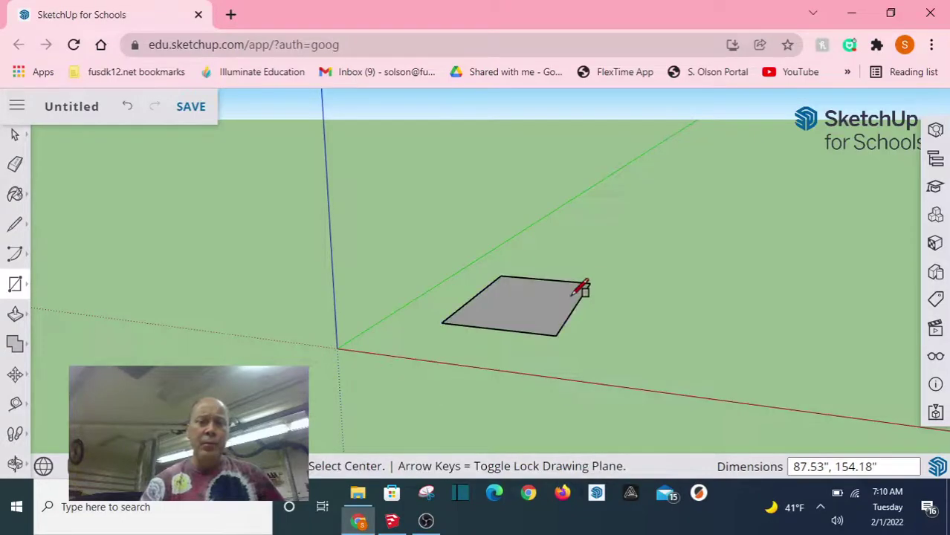
text(4)
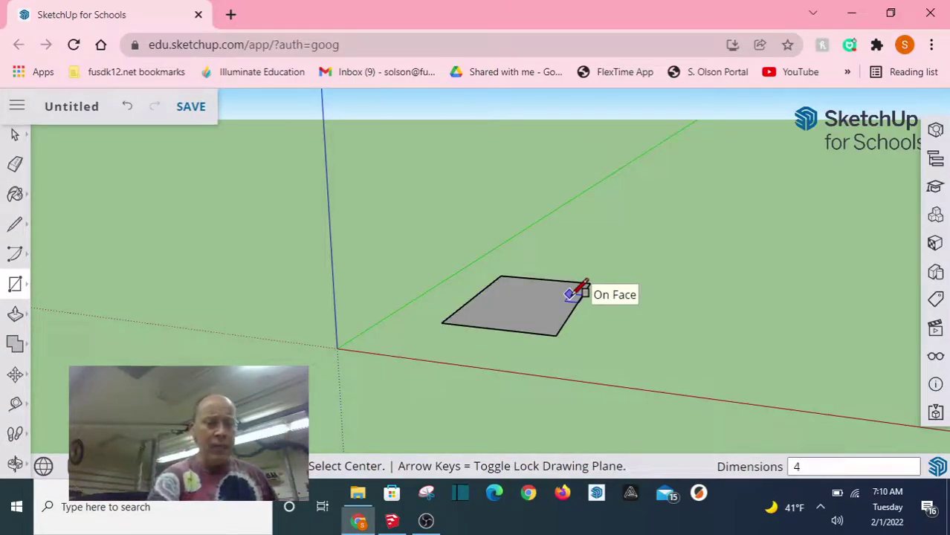
text(0,)
text(40)
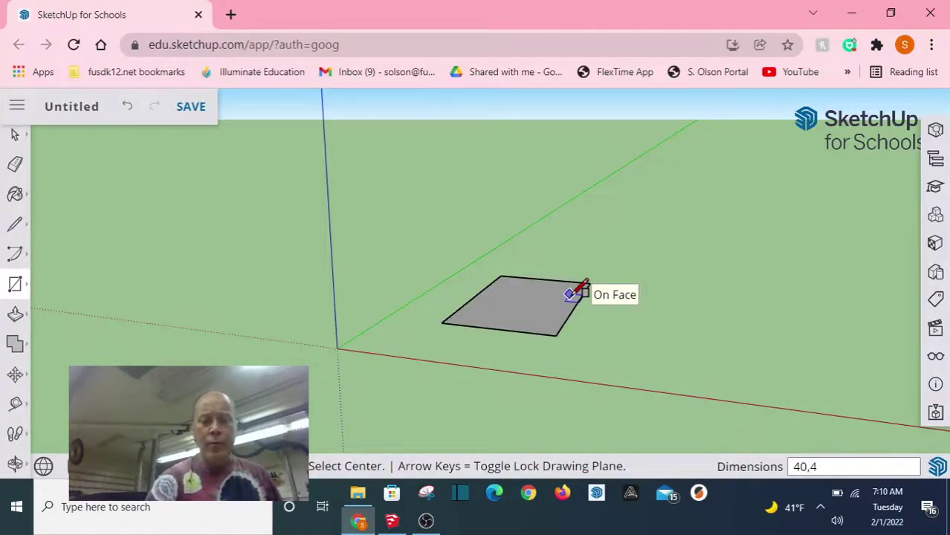
key(Return)
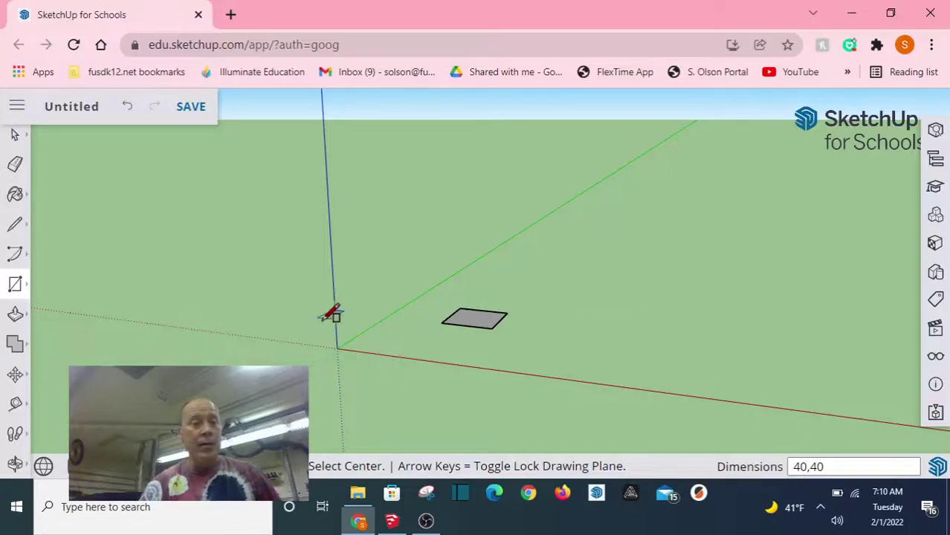
scroll(481, 323, up, 3)
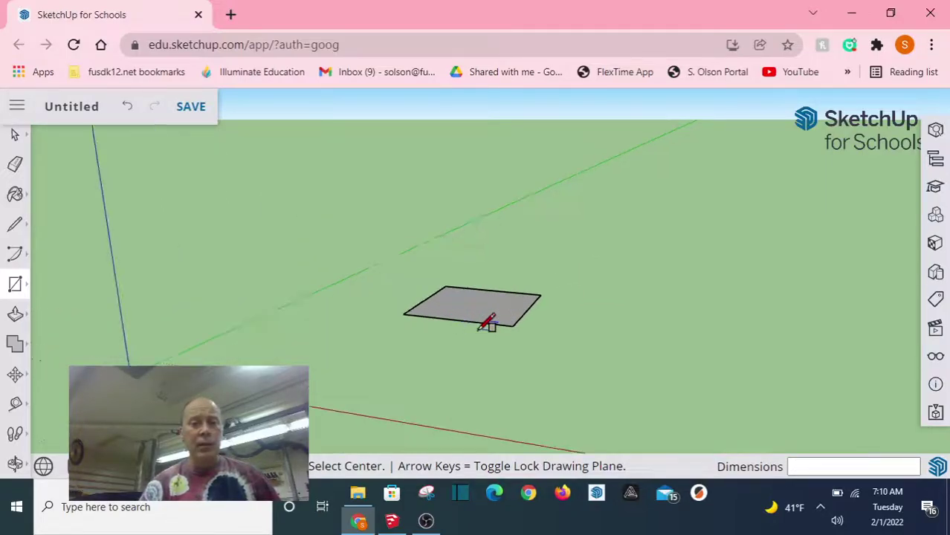
- Try a Push/Pull extrusion of the square, then undo it
click(16, 317)
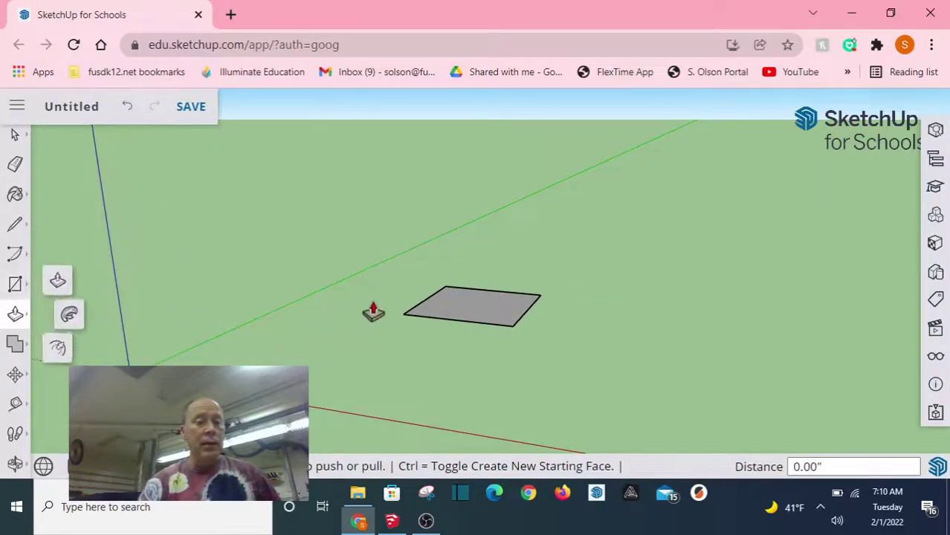
click(452, 311)
click(457, 260)
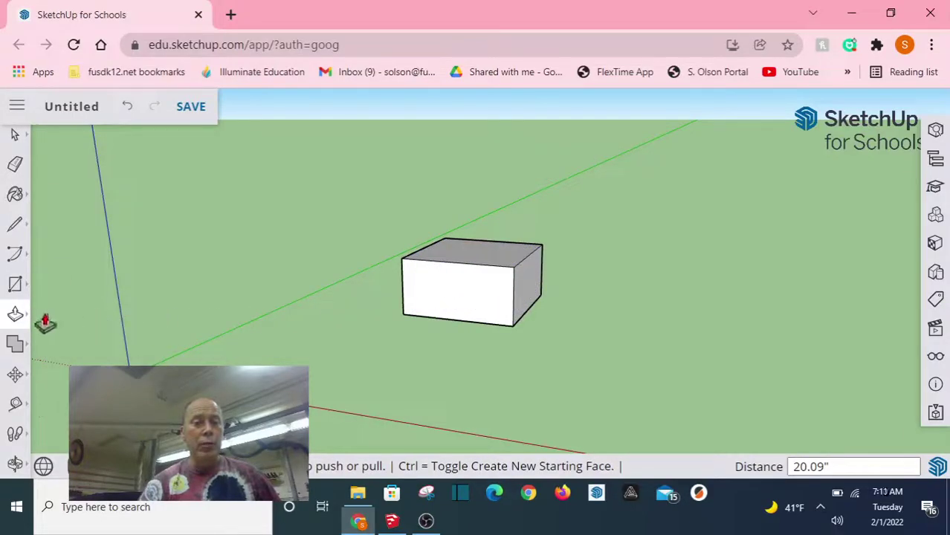
mouse_move(17, 314)
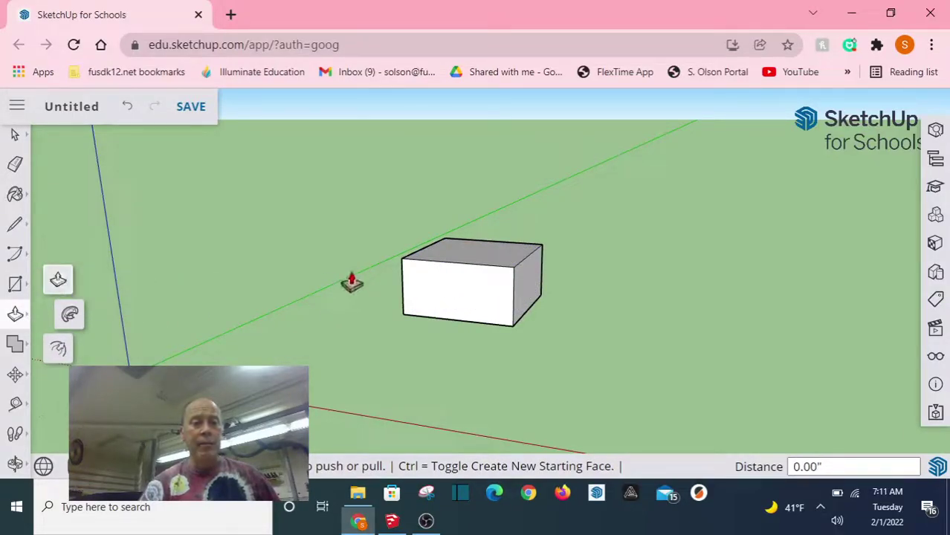
key(ctrl+z)
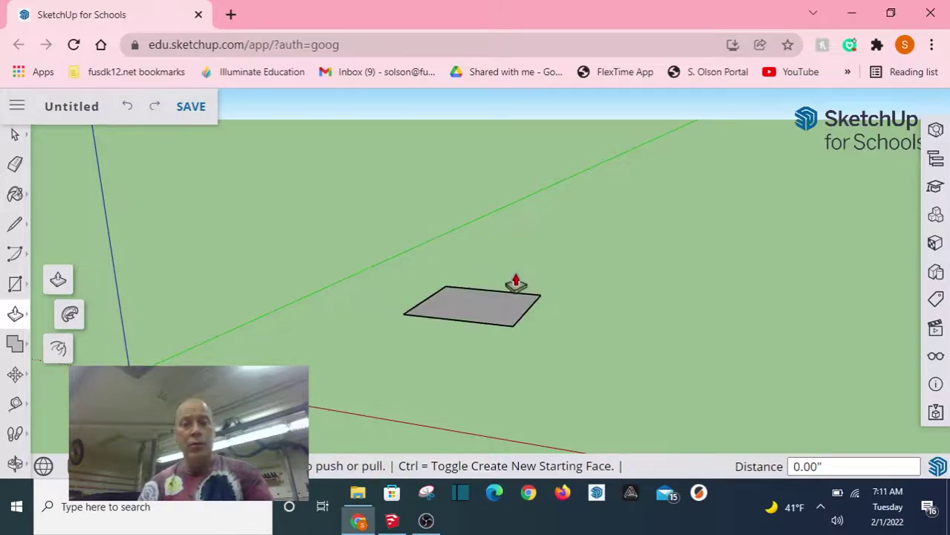
- Pull the square face up exactly 40 inches and orbit to view the cube
click(494, 304)
click(492, 272)
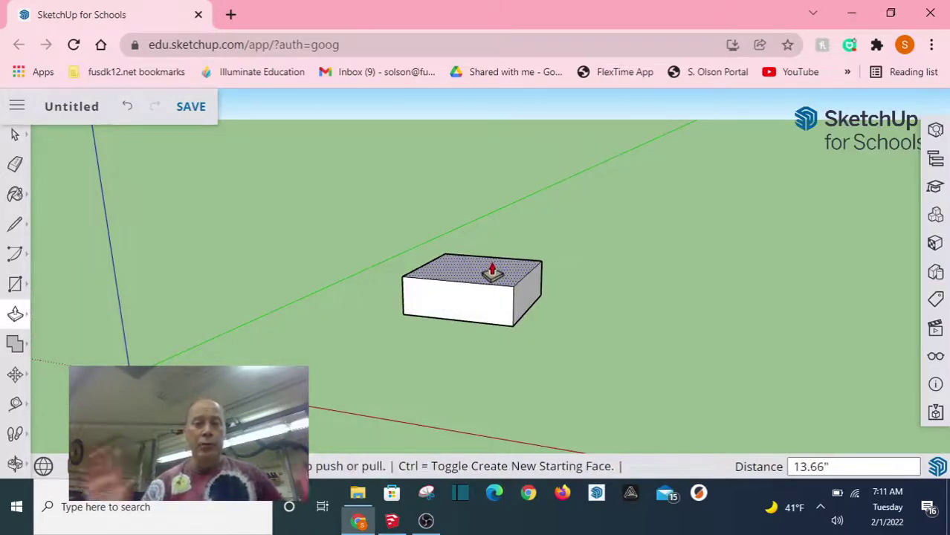
text(40)
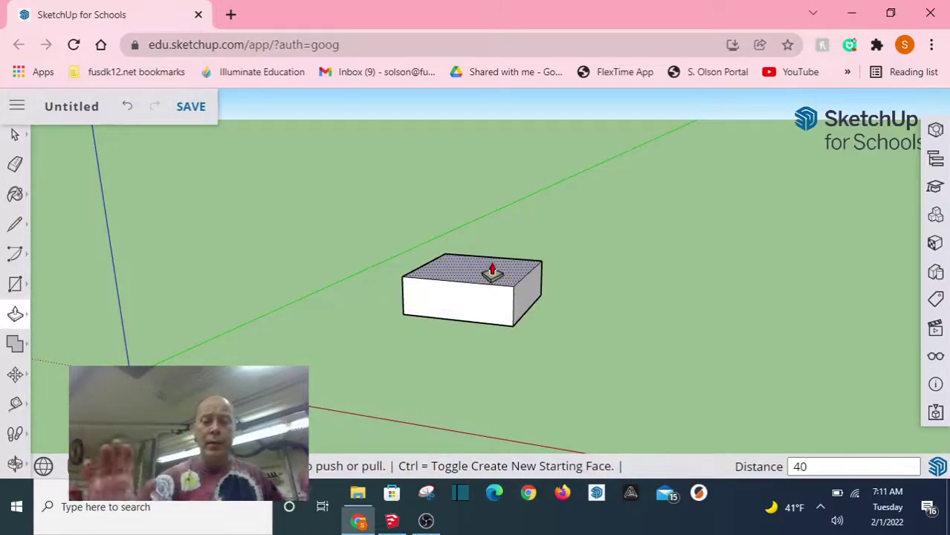
key(Return)
key(o)
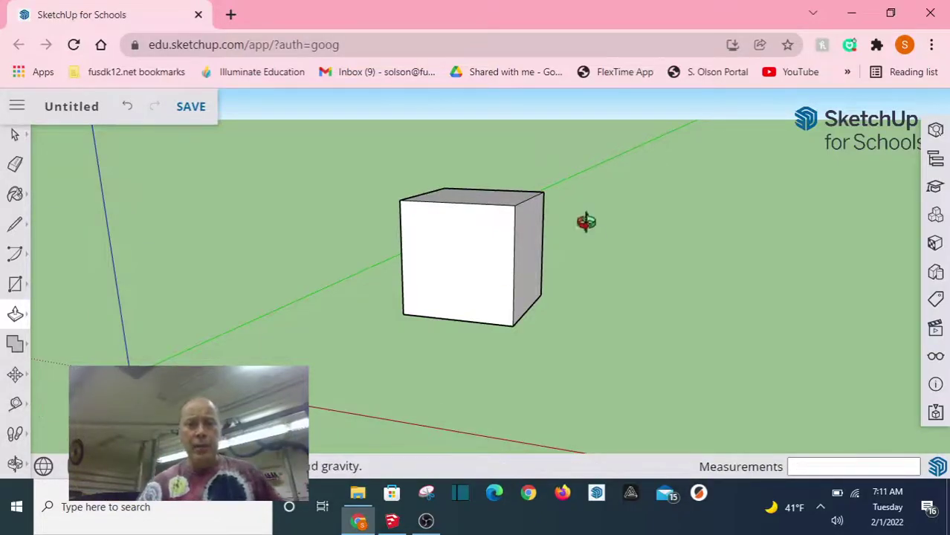
drag(585, 220, 443, 318)
key(p)
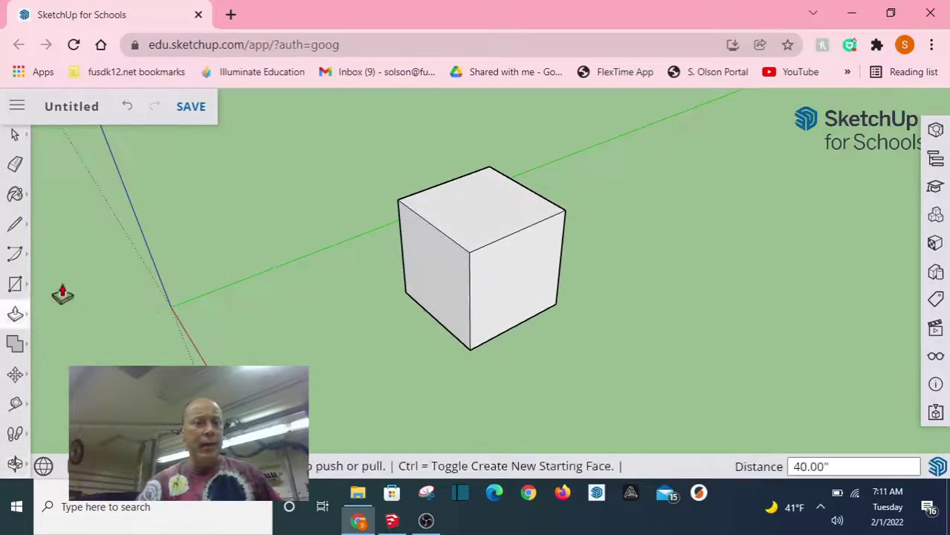
click(18, 404)
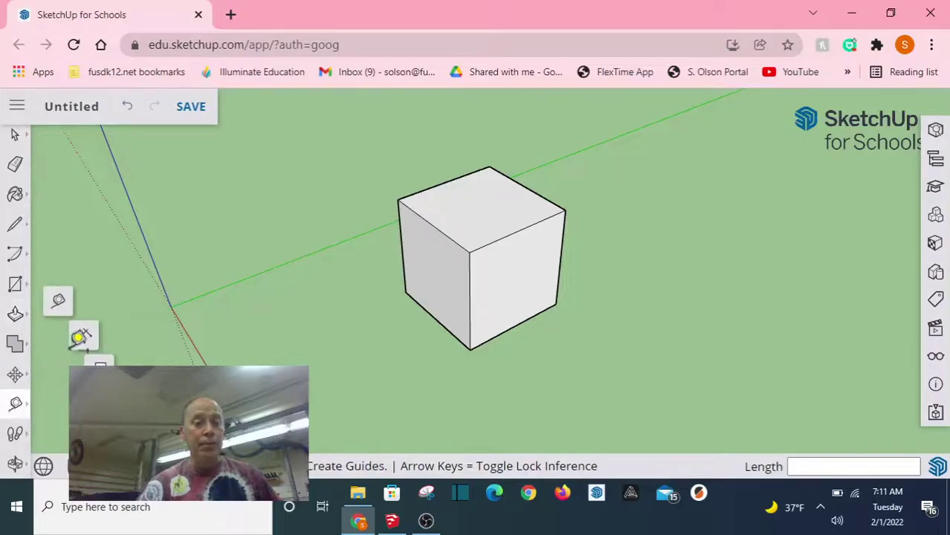
click(470, 349)
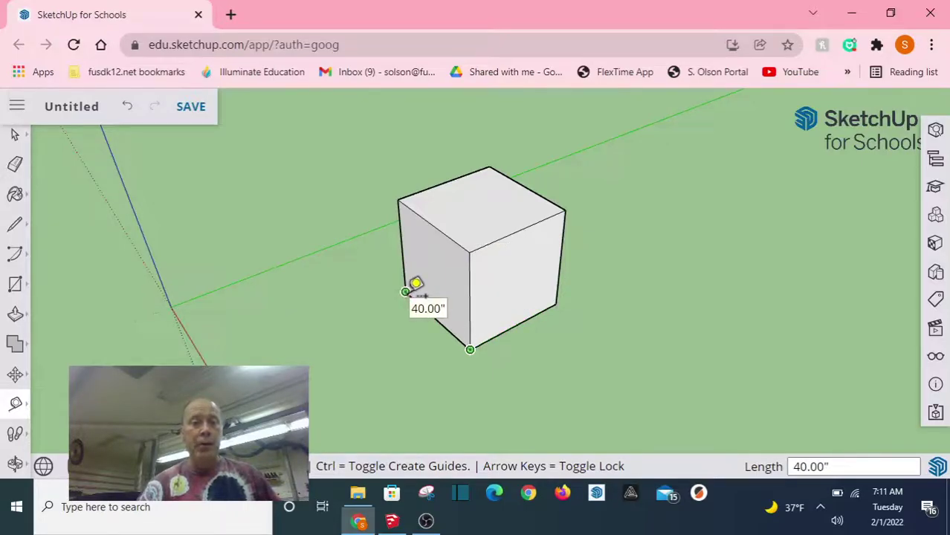
click(14, 134)
middle_drag(301, 284, 365, 295)
middle_drag(545, 187, 505, 281)
scroll(505, 280, down, 2)
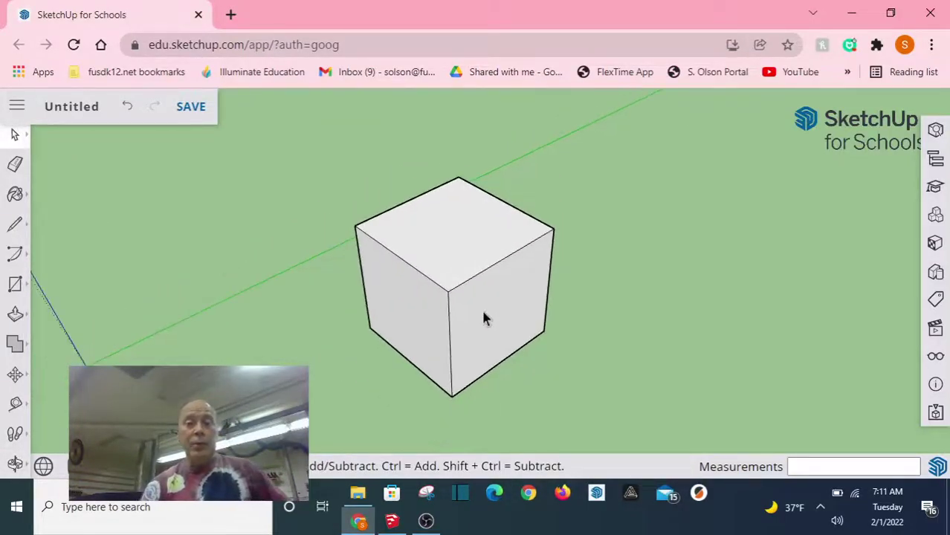
mouse_move(479, 385)
middle_down()
mouse_move(480, 367)
mouse_move(488, 373)
middle_up()
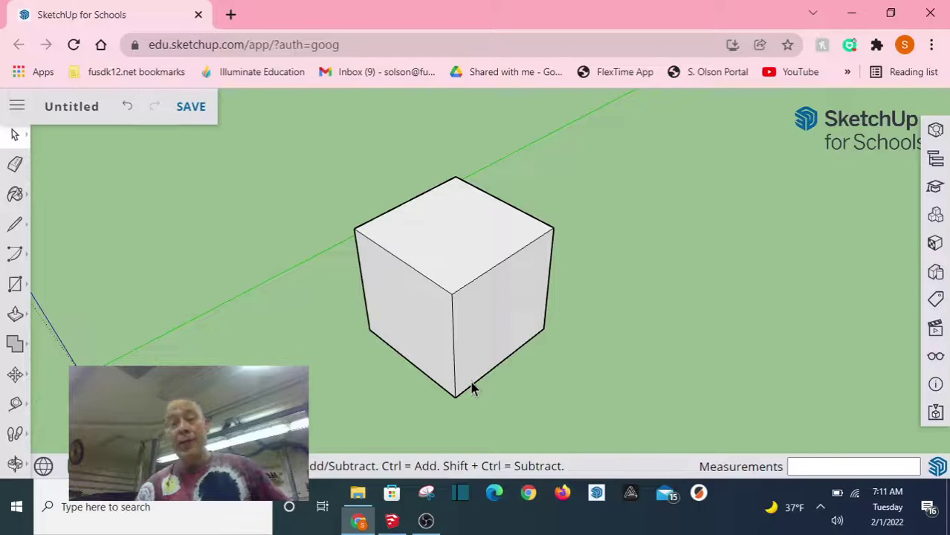
scroll(473, 390, up, 1)
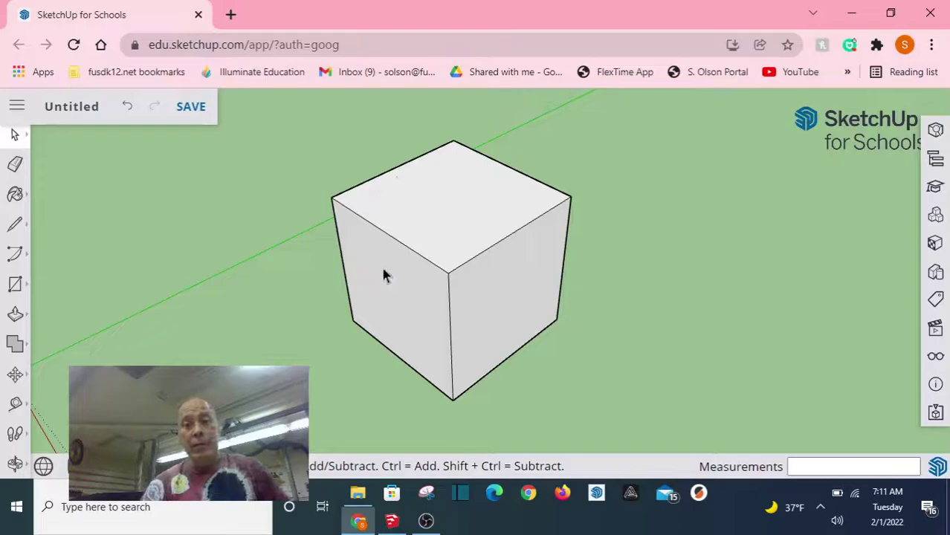
- Draw a circle of radius 16 at the centre of the cube's top face
click(17, 286)
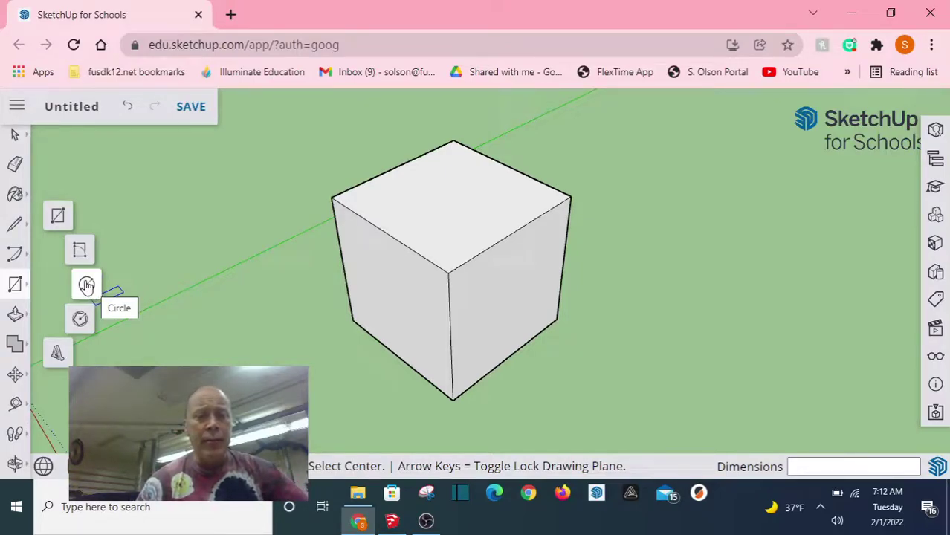
click(86, 284)
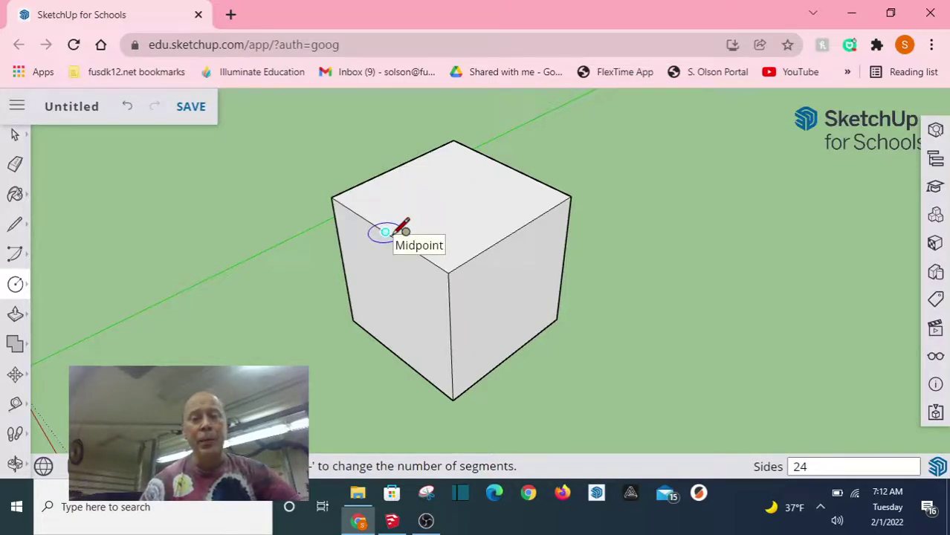
click(450, 197)
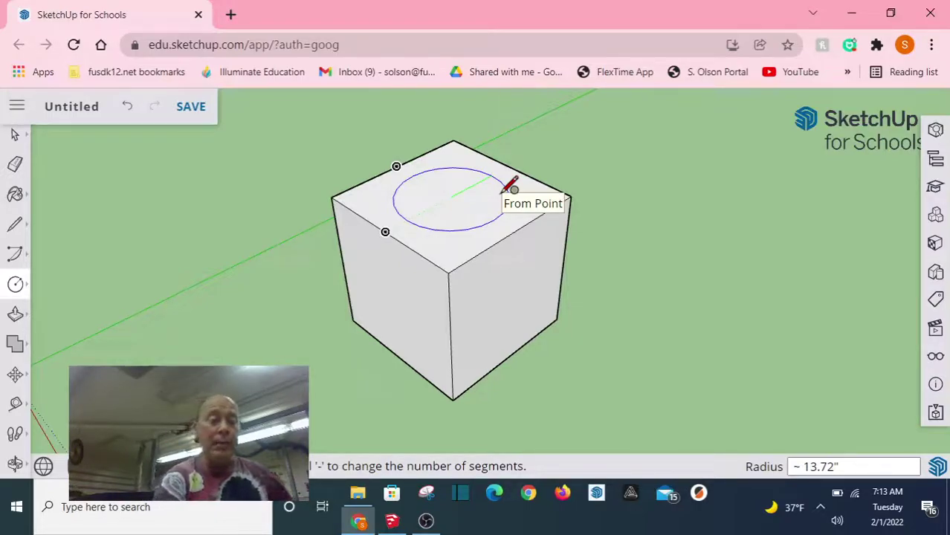
text(16)
key(Return)
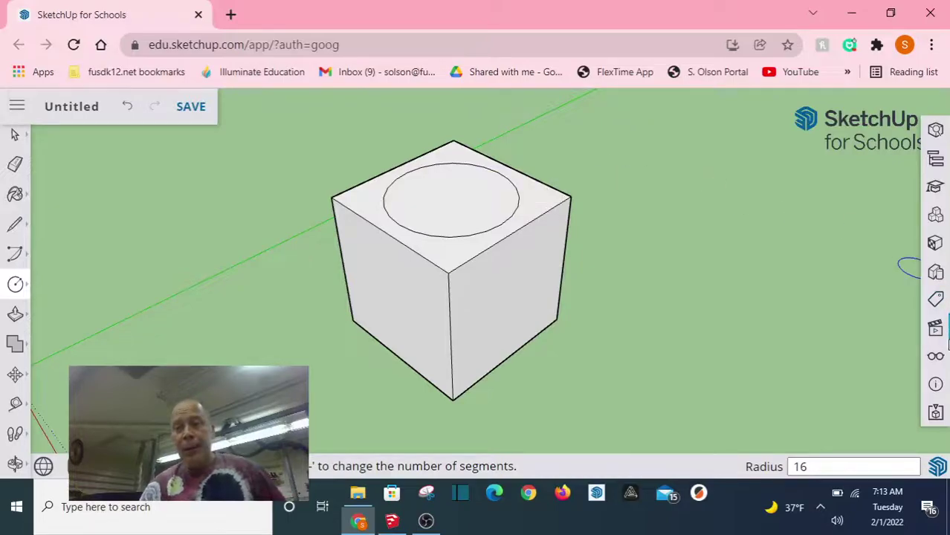
- Switch to the Top standard view and zoom in on the circle within the square
click(933, 329)
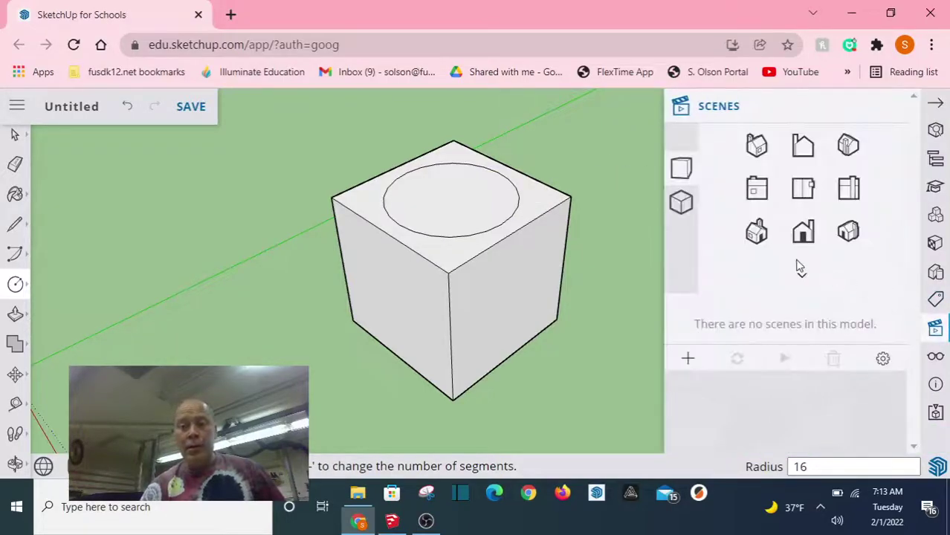
click(804, 187)
scroll(524, 318, up, 3)
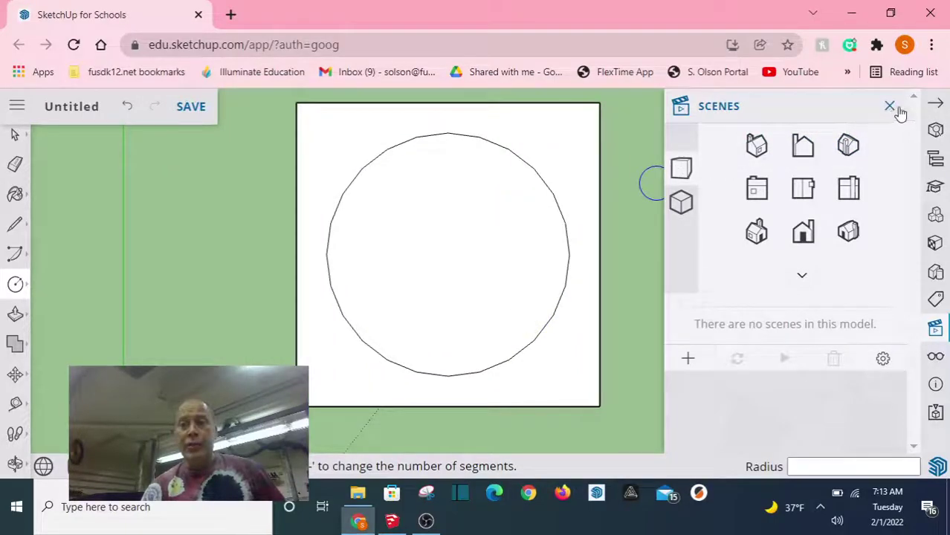
click(894, 106)
click(15, 224)
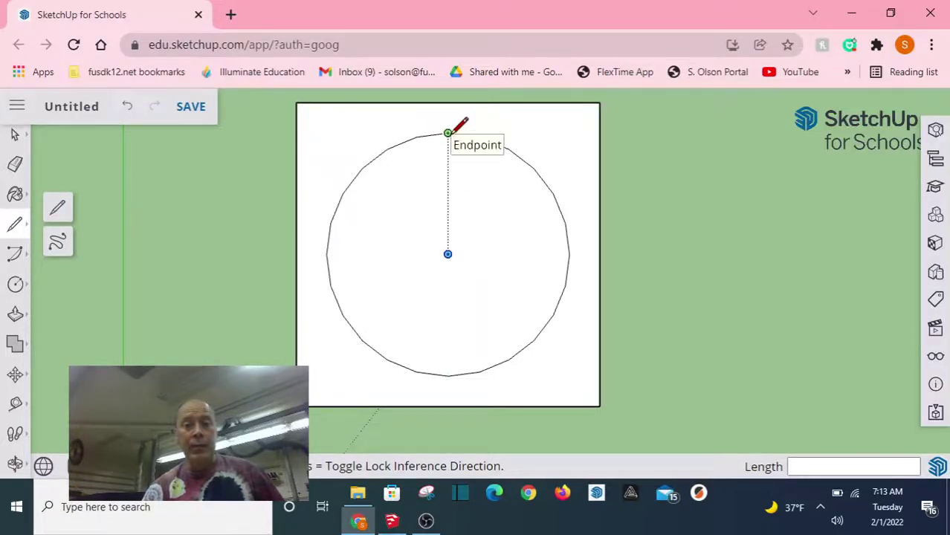
- Draw four trial radial lines from the circle's centre to its edge
click(447, 254)
click(447, 133)
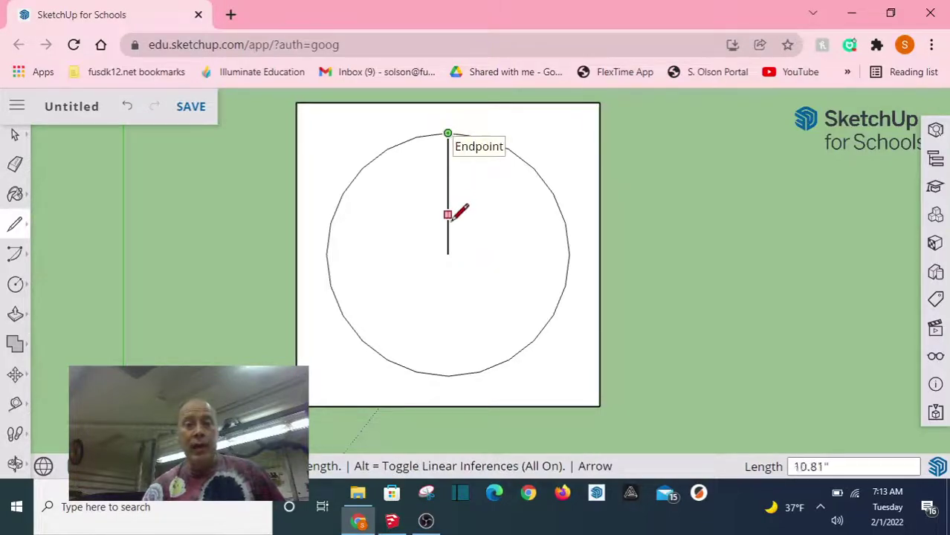
click(447, 254)
click(478, 137)
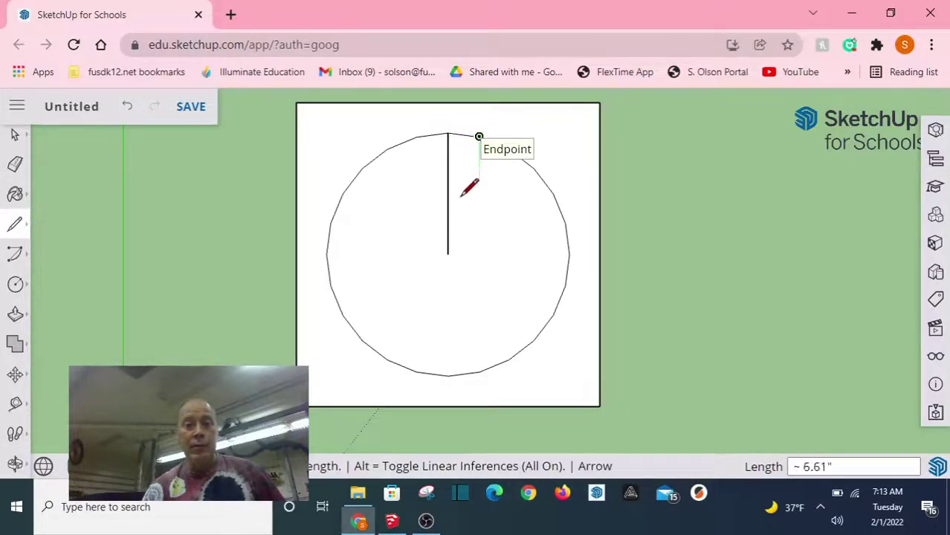
click(447, 254)
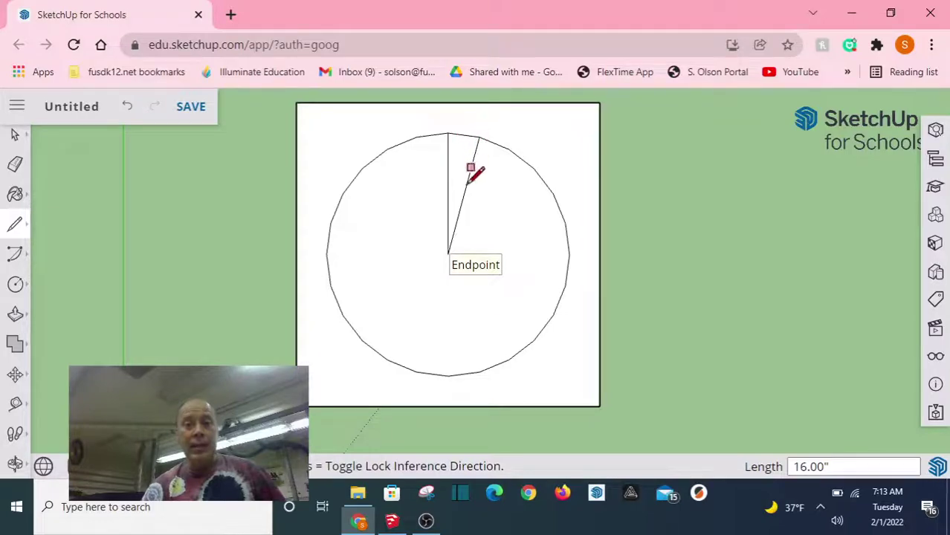
click(448, 254)
click(508, 149)
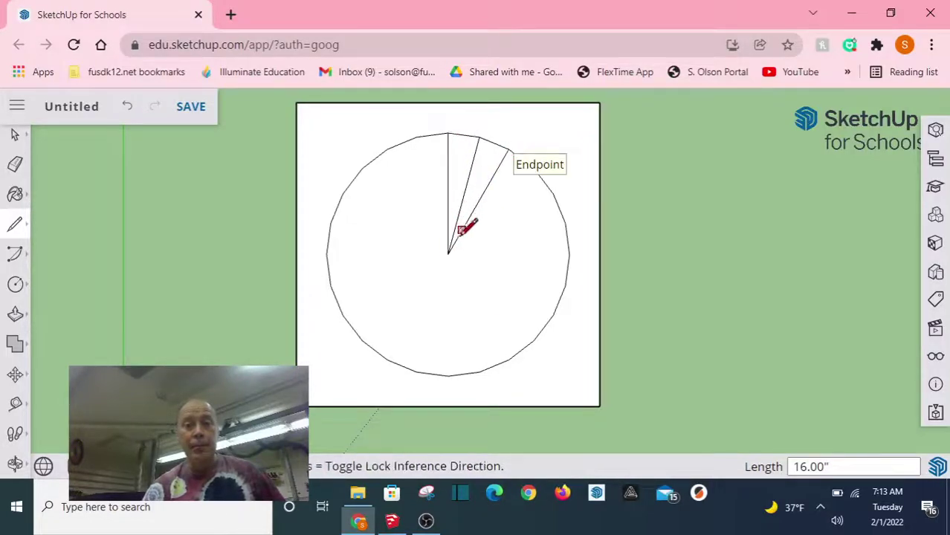
click(447, 255)
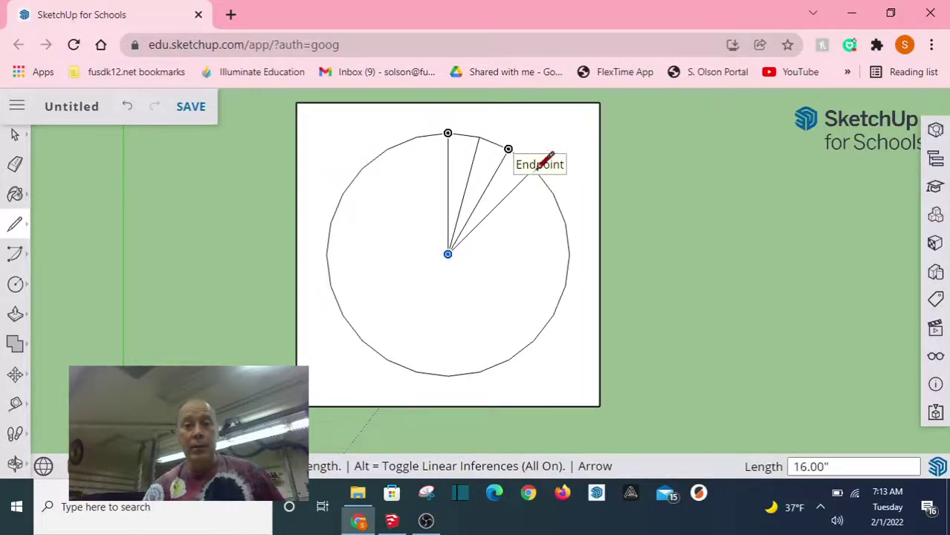
click(536, 170)
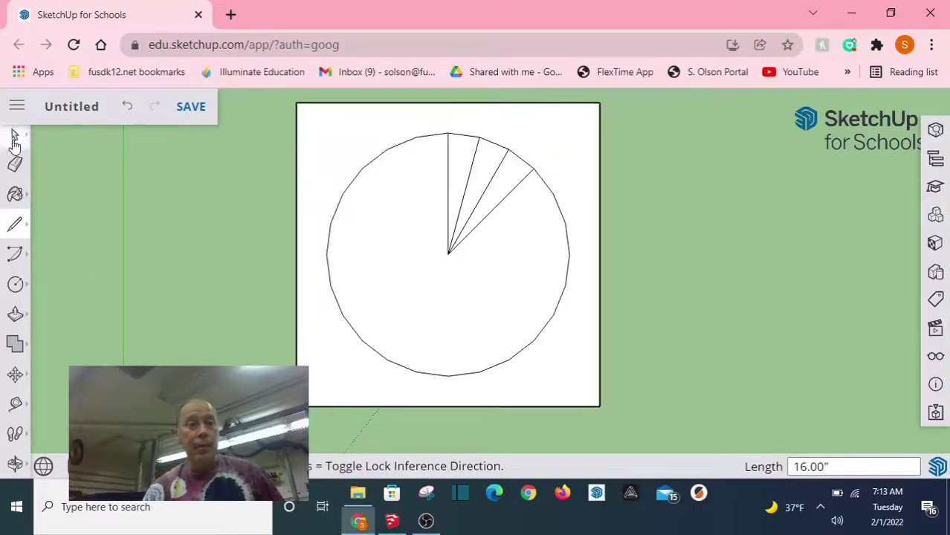
- Undo the radial lines and the 16-inch circle, leaving the top face blank
click(15, 135)
scroll(457, 143, up, 2)
scroll(464, 140, up, 3)
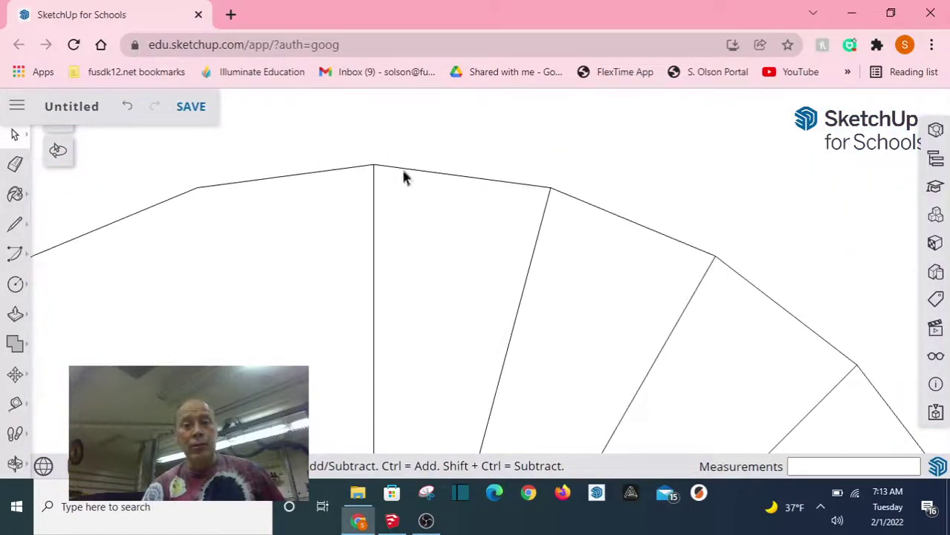
scroll(506, 170, down, 5)
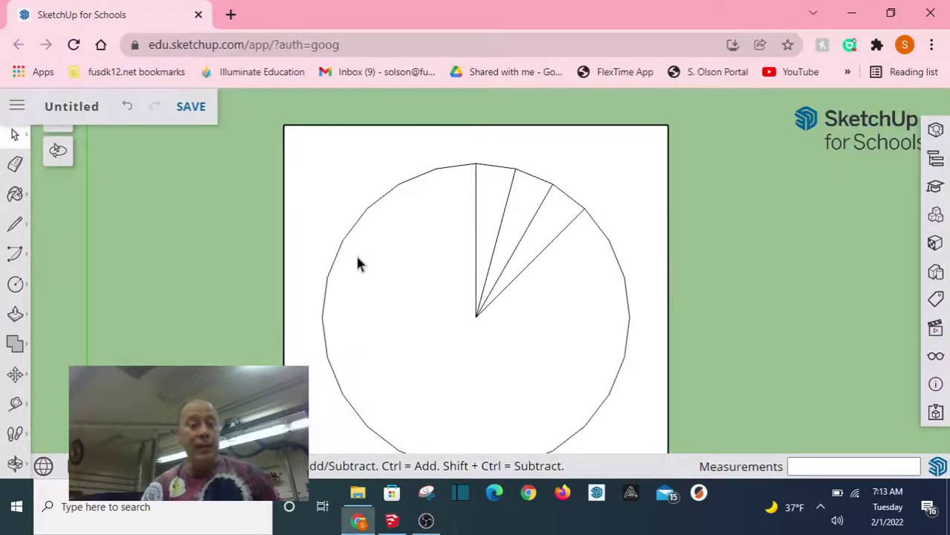
key(ctrl+z)
key(ctrl+z)
key(ctrl+z)
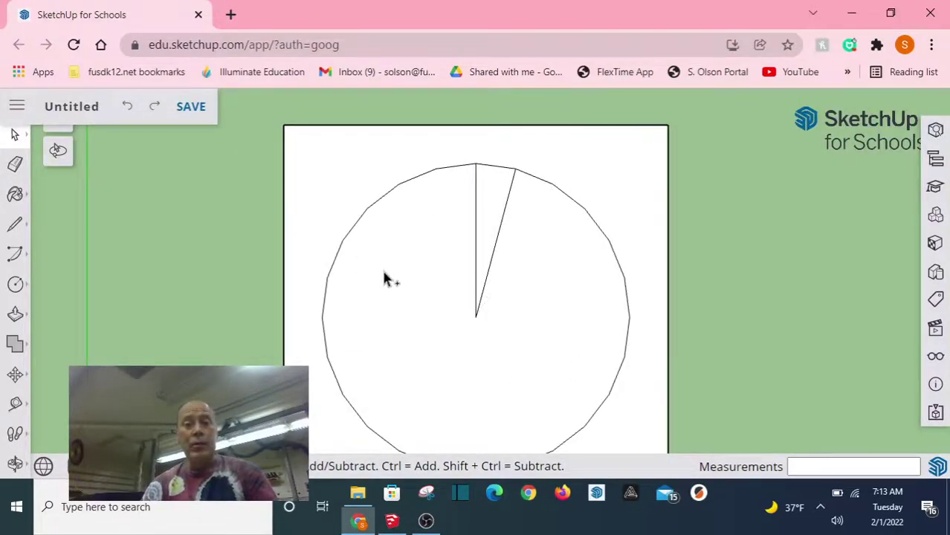
key(ctrl+z)
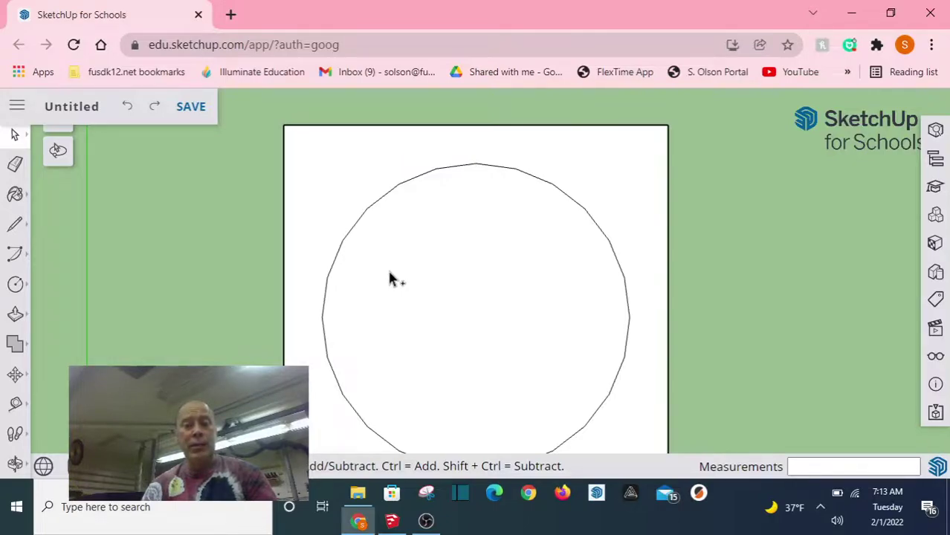
key(ctrl+z)
scroll(248, 264, down, 1)
scroll(248, 264, down, 1)
- Draw a circle of radius 16 at the square's centre, seen from above
click(15, 284)
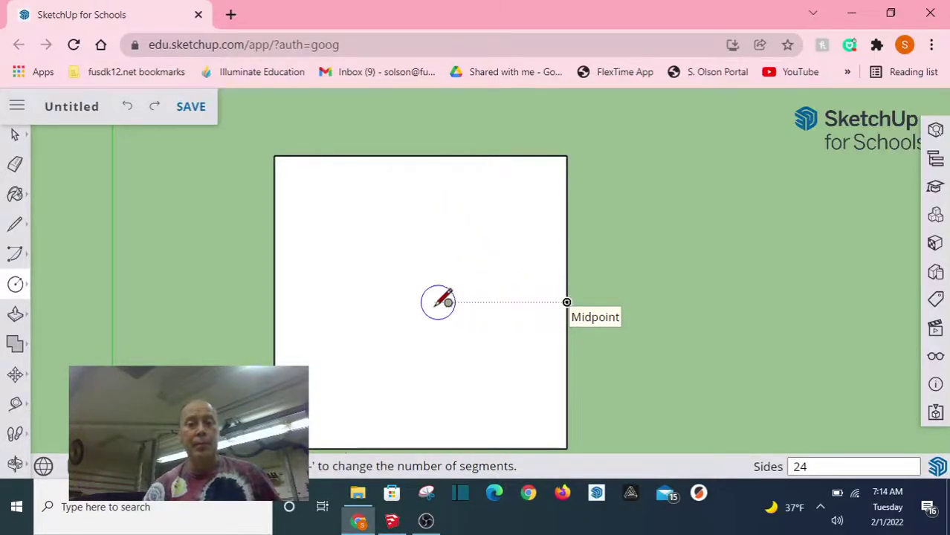
click(421, 302)
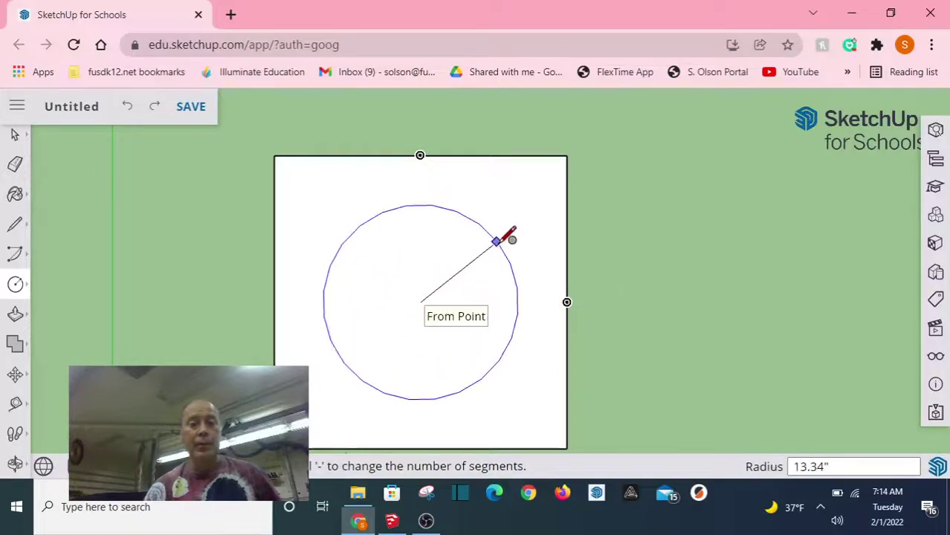
text(16)
key(Return)
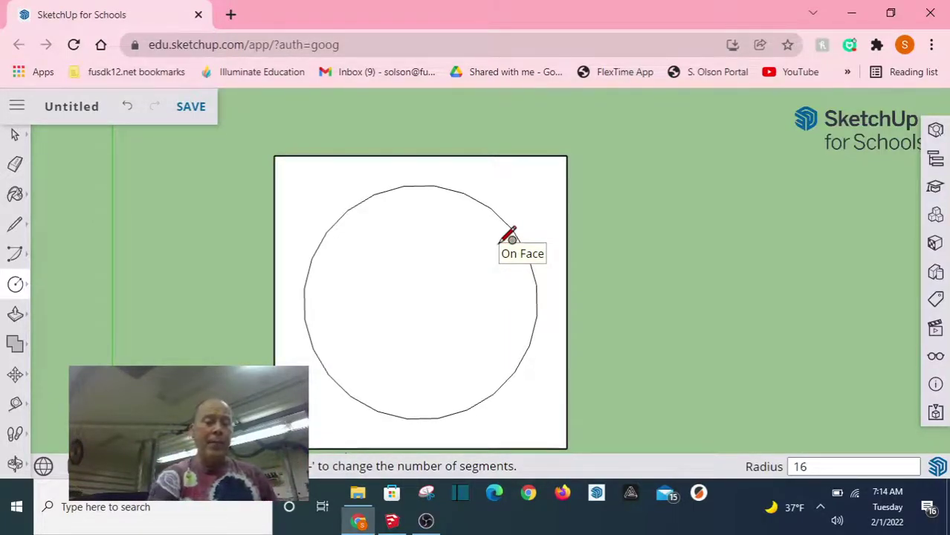
- Change the circle to 5 sides (a pentagon), then to 100 segments
text(5s)
key(Return)
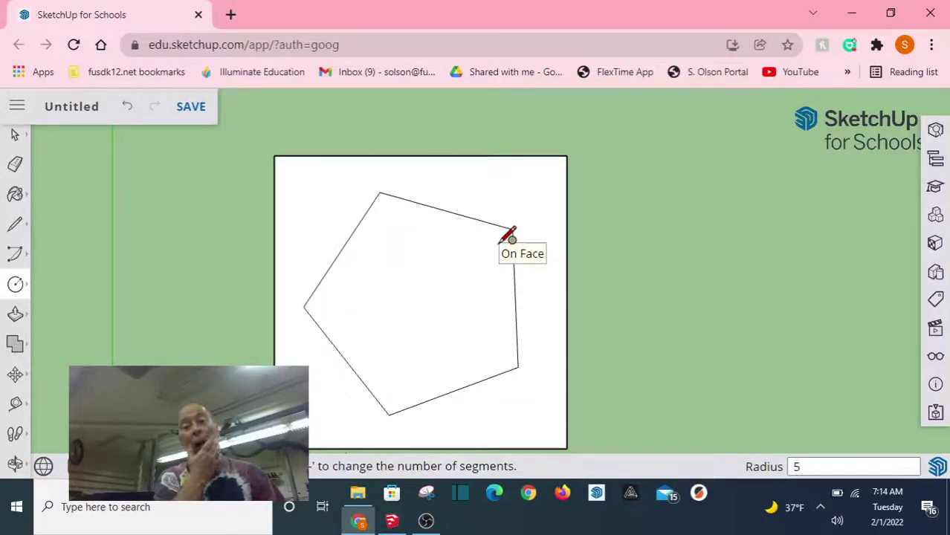
text(100s)
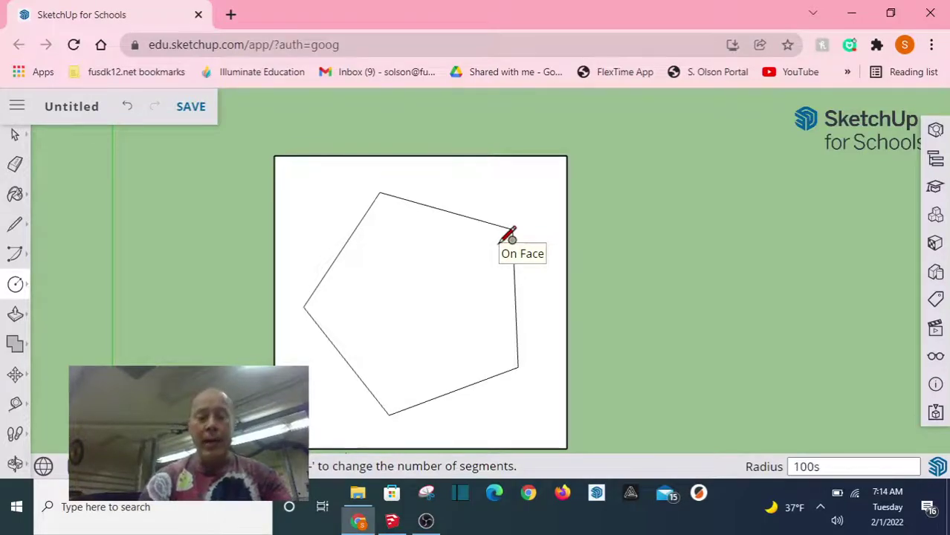
key(Return)
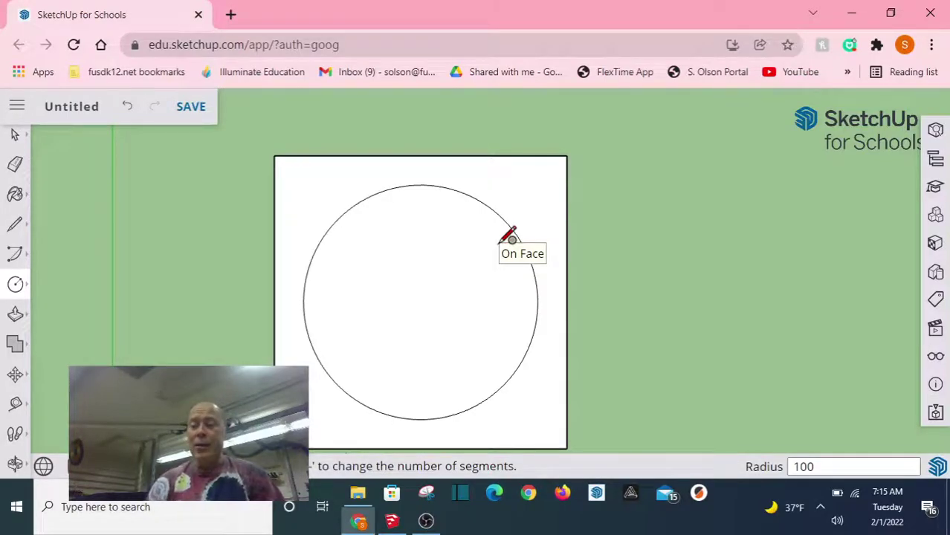
- Undo the 100-segment circle, leaving the top face empty
scroll(505, 234, down, 5)
scroll(456, 286, up, 4)
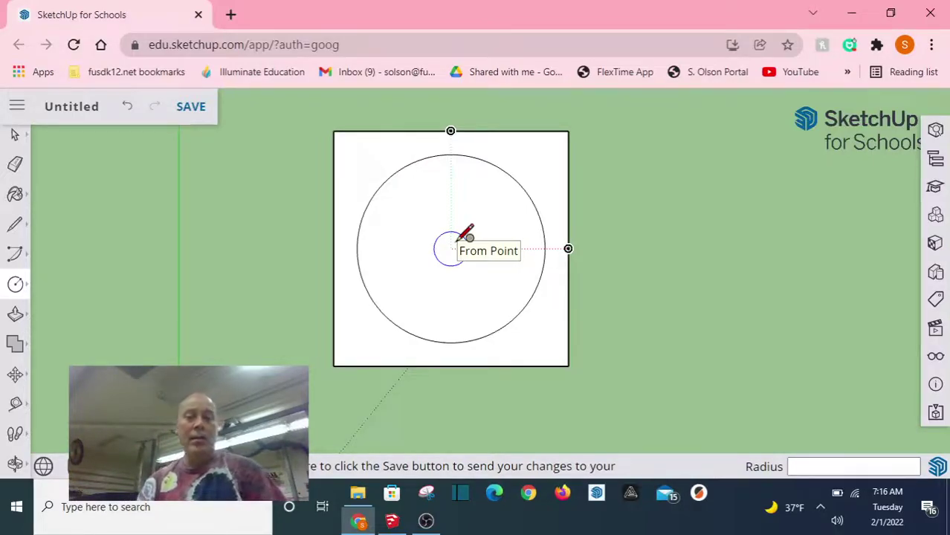
key(ctrl+z)
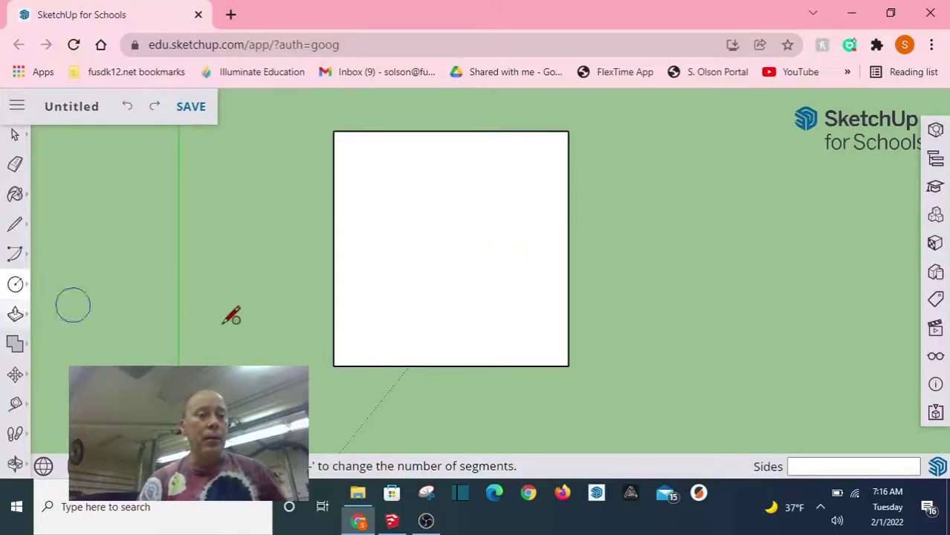
- Orbit to a 3D view and draw a circle of radius 16 at the top face centre
key(o)
drag(373, 385, 557, 196)
key(c)
scroll(476, 284, down, 3)
scroll(505, 224, up, 3)
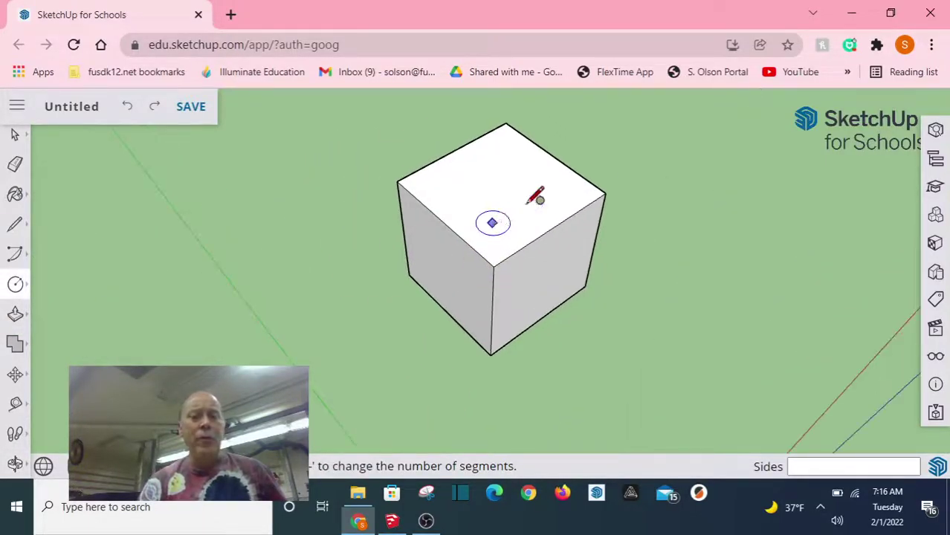
scroll(565, 127, up, 3)
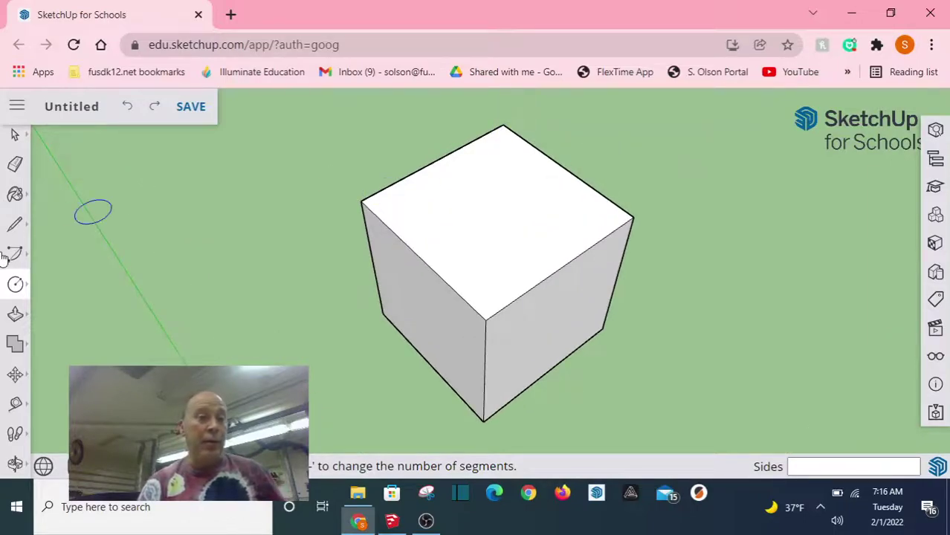
click(18, 287)
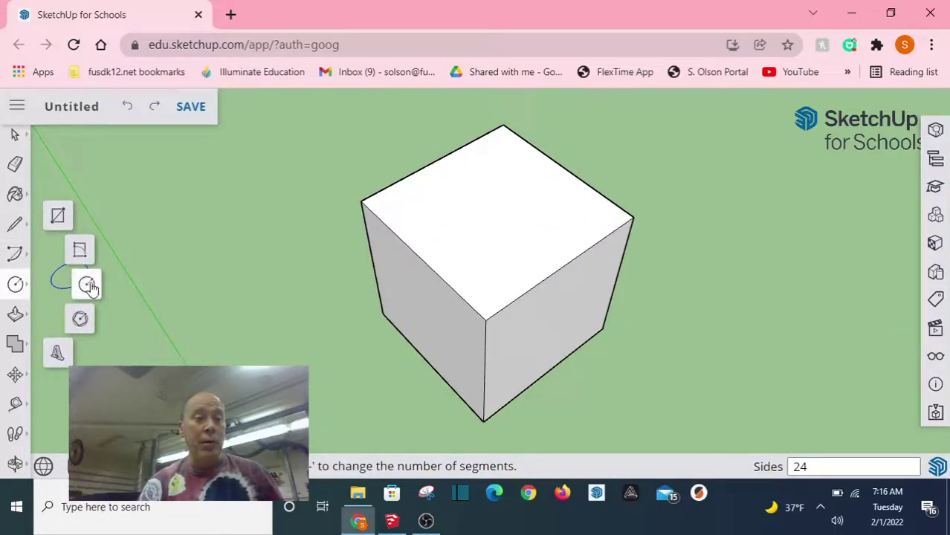
click(87, 286)
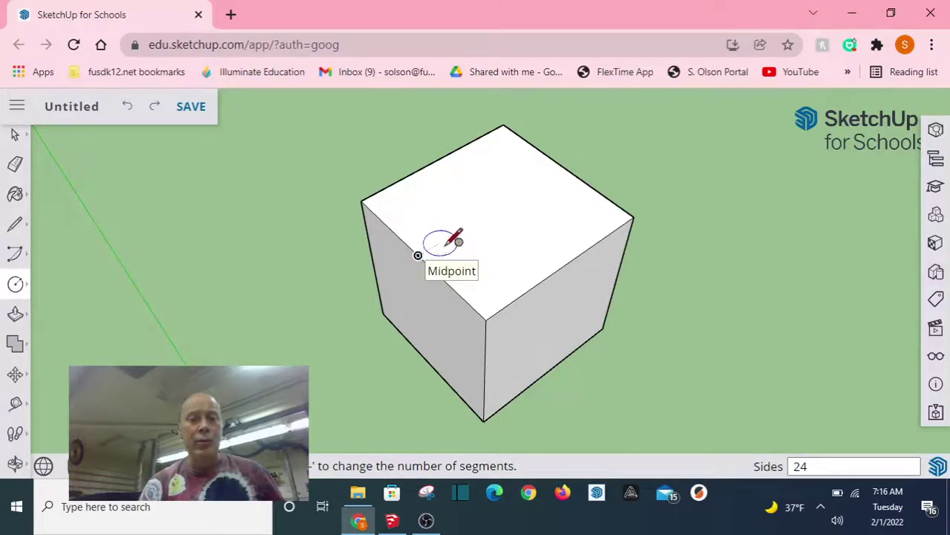
click(495, 208)
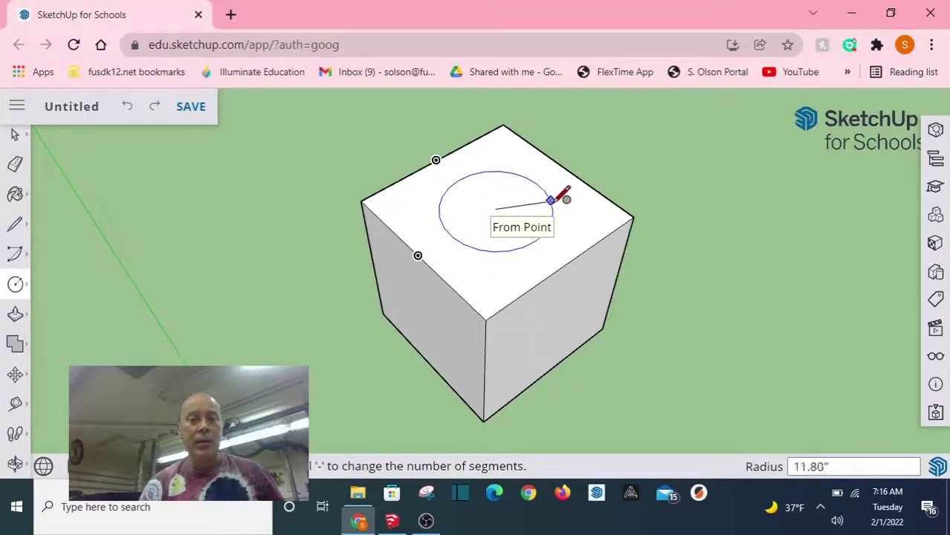
text(16)
key(Return)
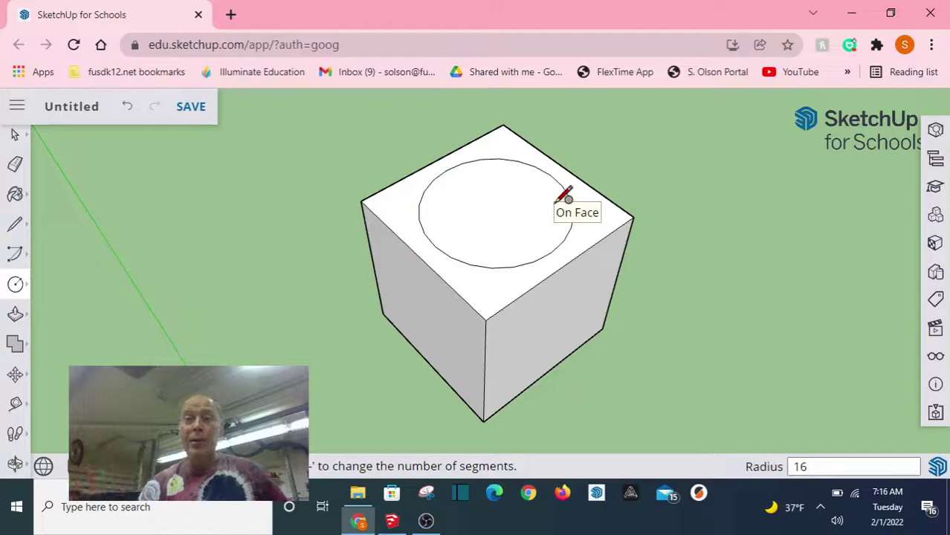
- Click near the circle's edge on the top face, then open and close the Scenes panel
click(565, 196)
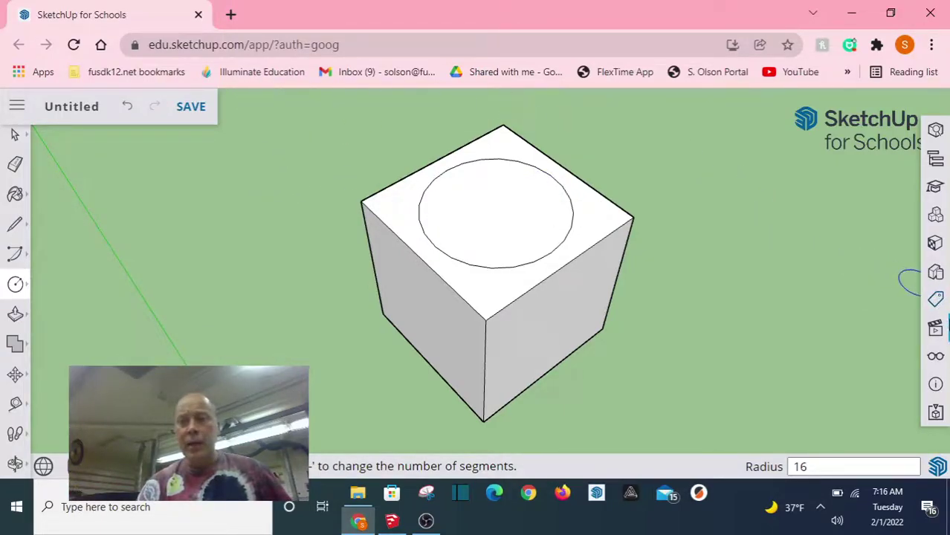
click(934, 327)
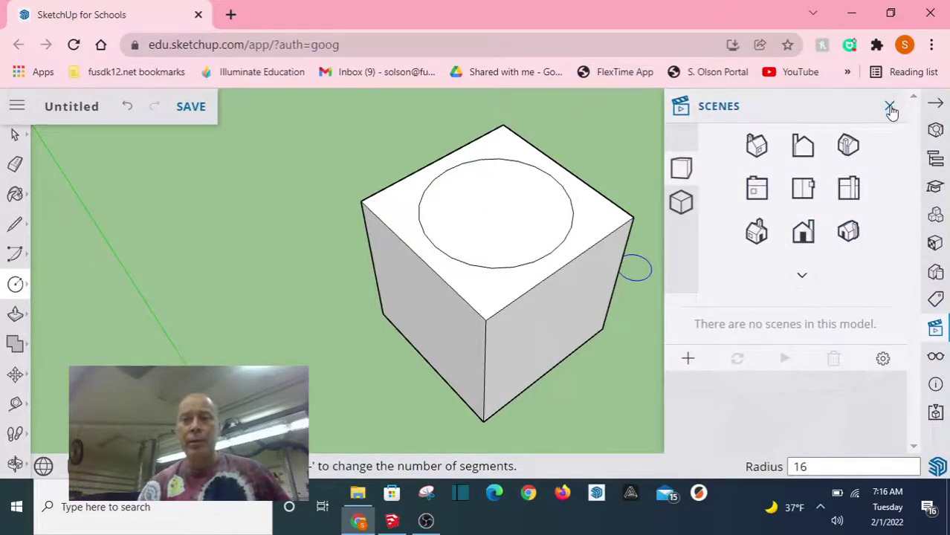
click(893, 107)
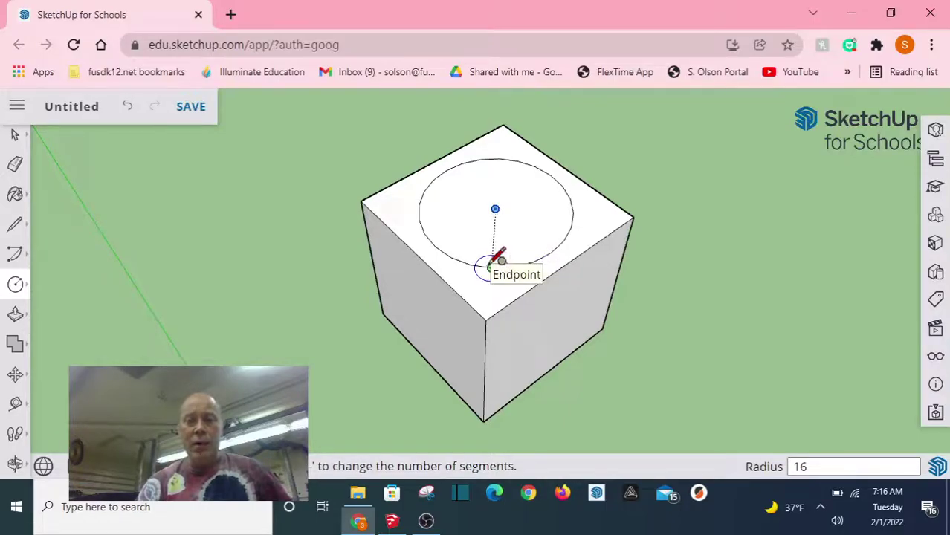
- Raise the first circular tier 2 inches into a cylinder
click(15, 313)
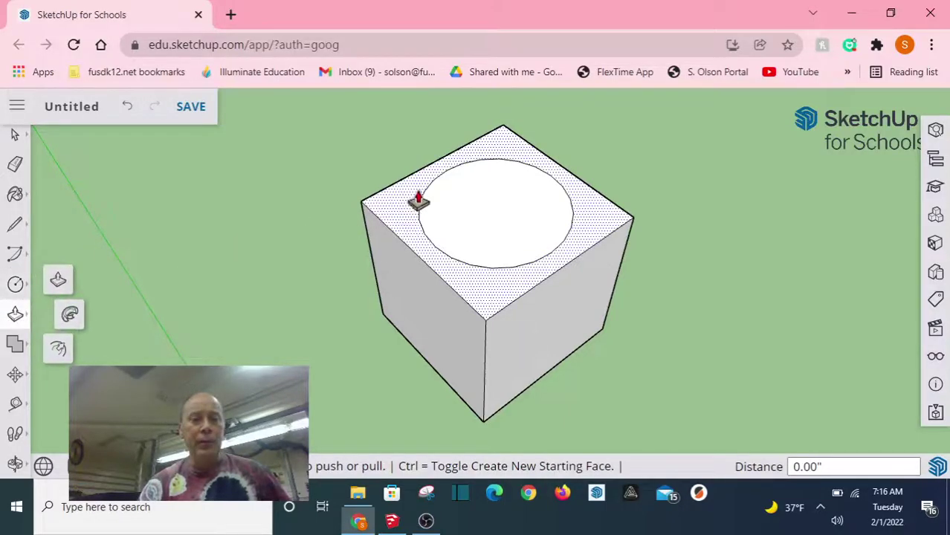
drag(451, 216, 452, 210)
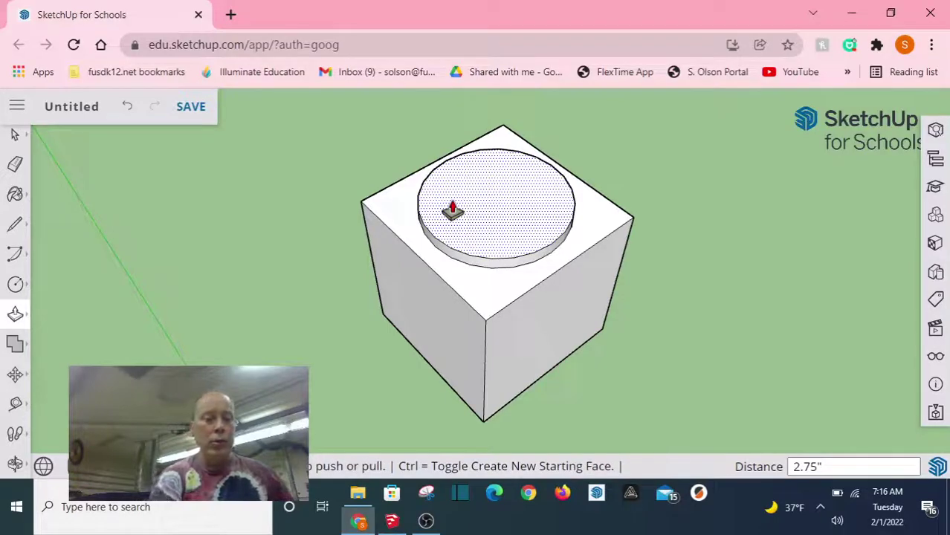
text(2)
key(Return)
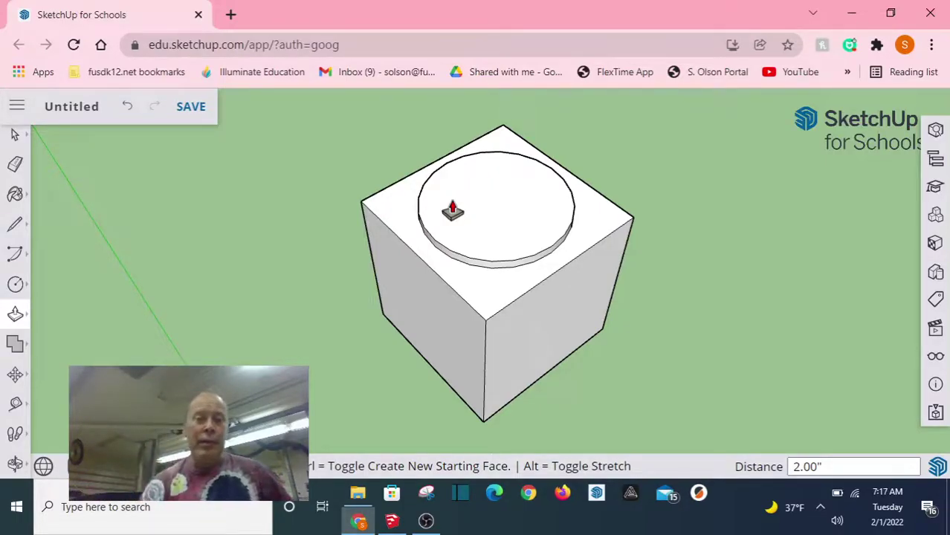
- Draw a radius-14 circle on the raised disc and pull it up 2 inches
click(15, 287)
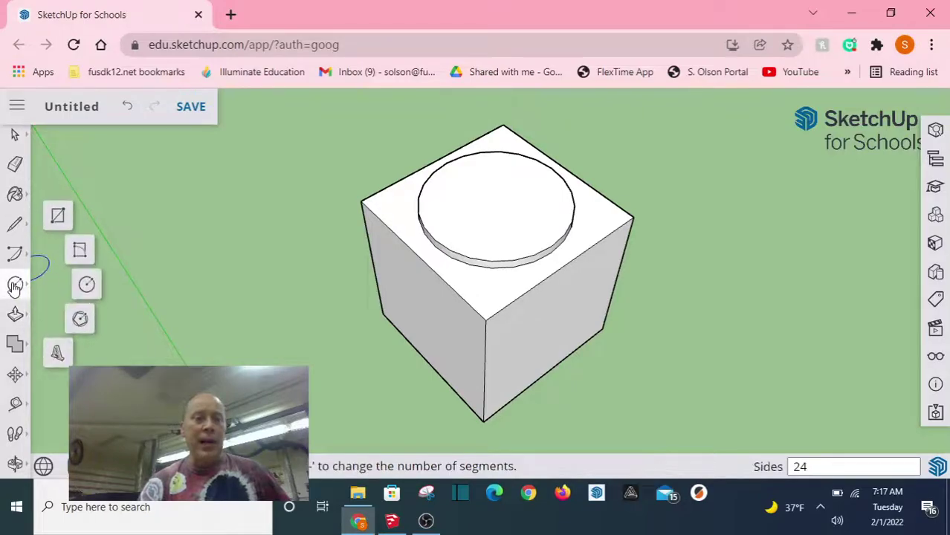
click(89, 285)
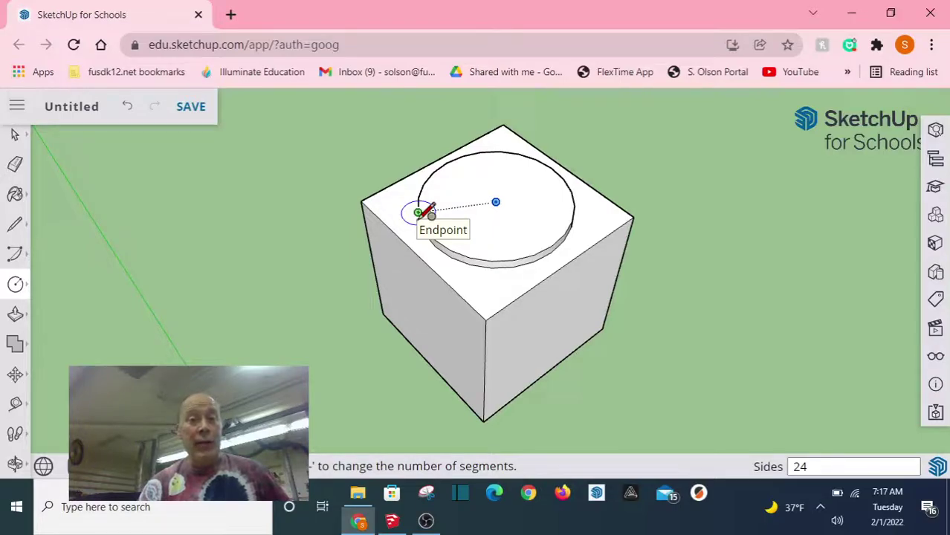
click(496, 201)
click(495, 201)
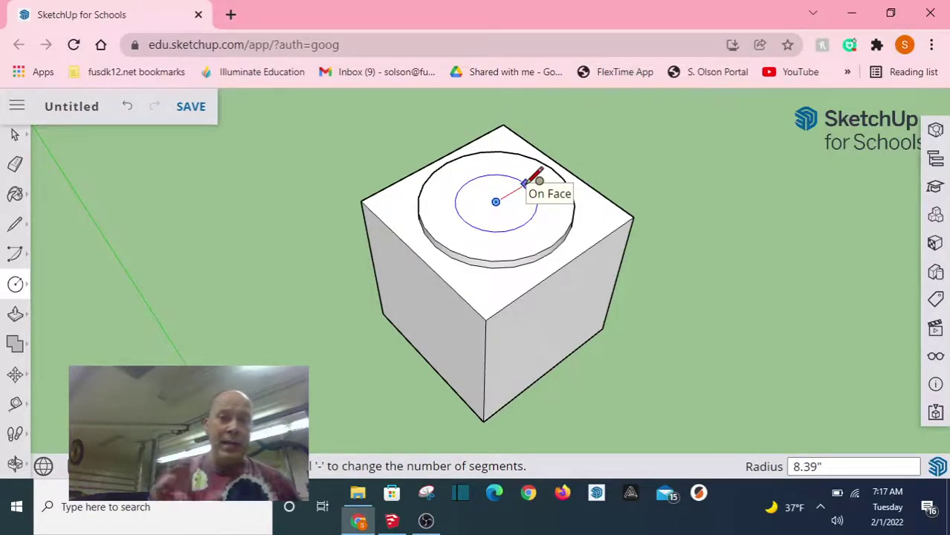
text(1)
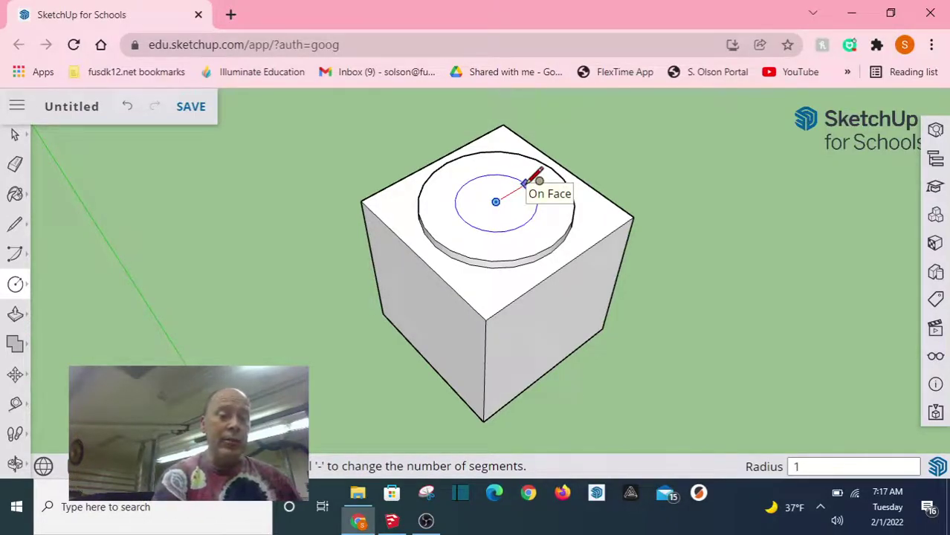
text(4)
key(Return)
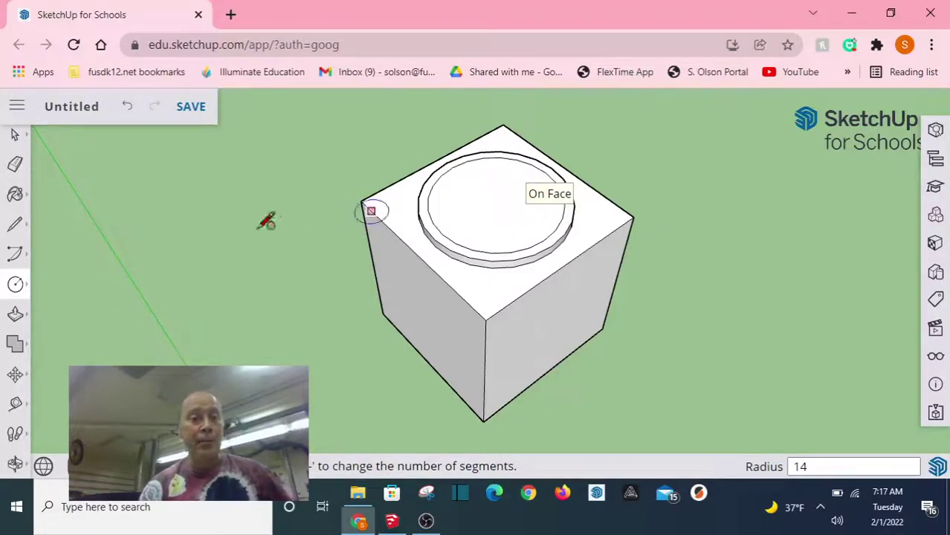
click(15, 313)
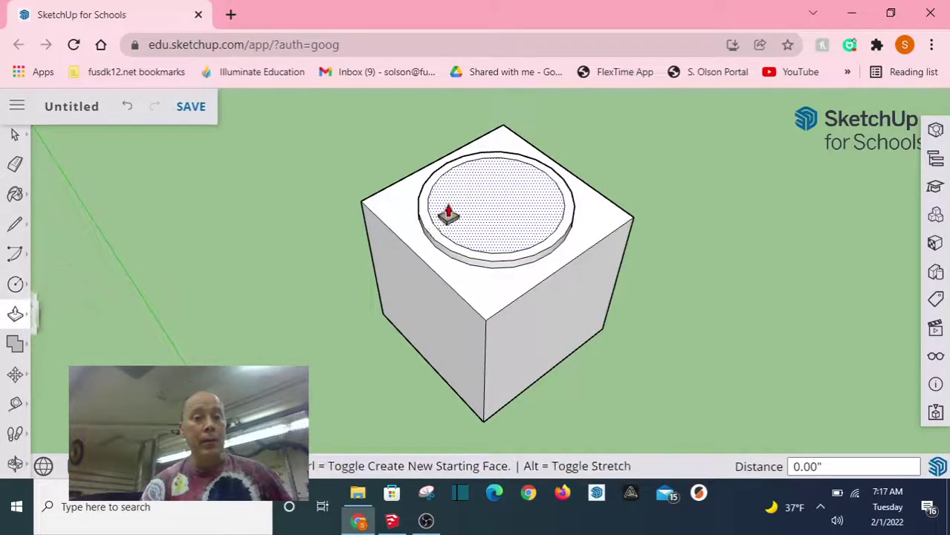
click(452, 213)
key(Return)
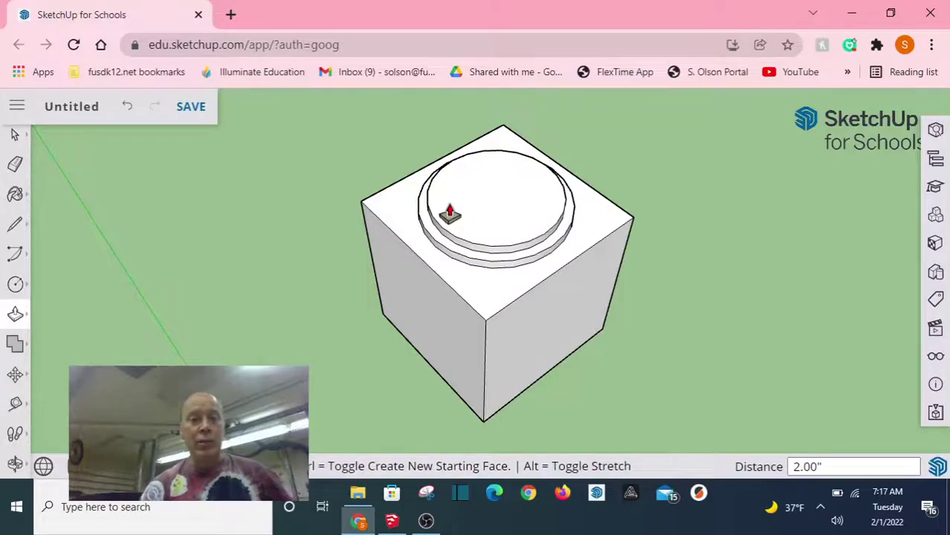
- Draw a centred radius-12 circle on the tier and raise it 2 inches
click(15, 284)
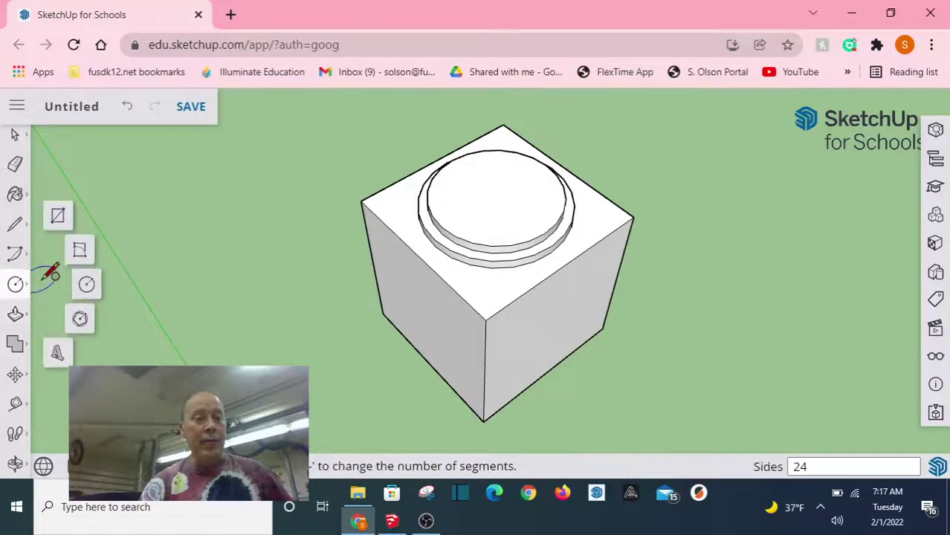
click(84, 283)
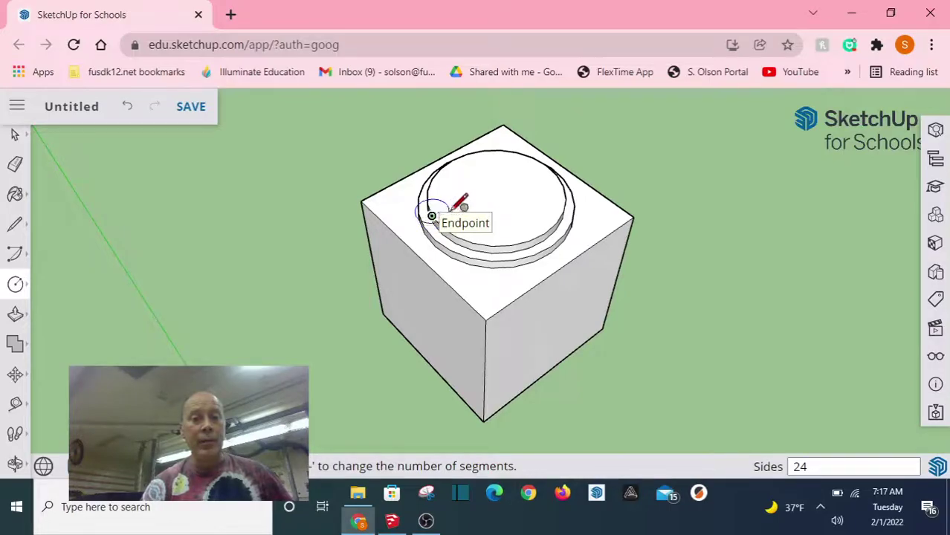
click(496, 194)
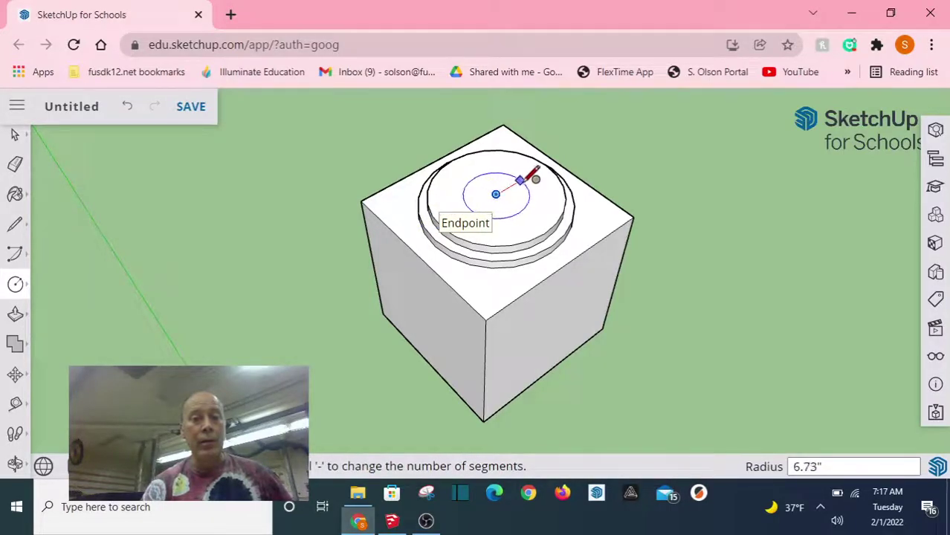
key(Return)
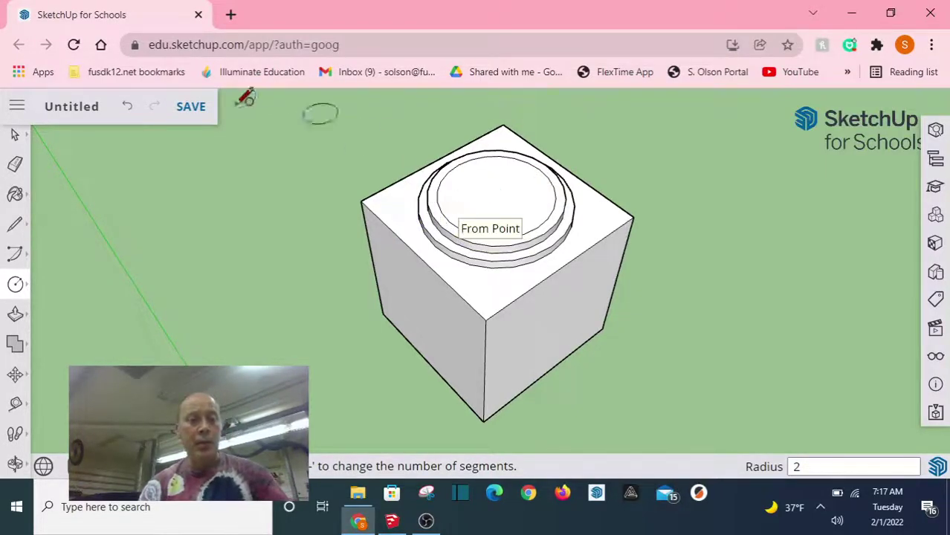
click(15, 314)
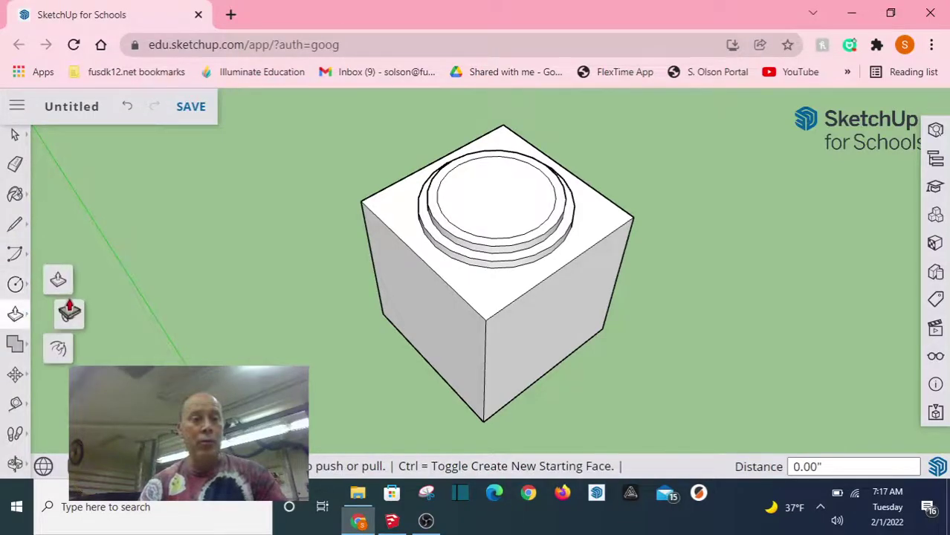
click(515, 186)
click(511, 165)
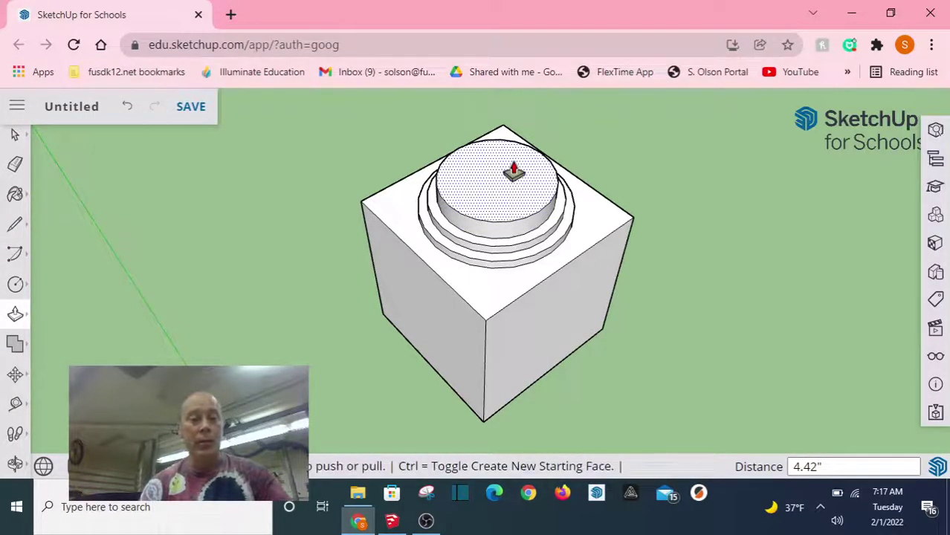
click(512, 168)
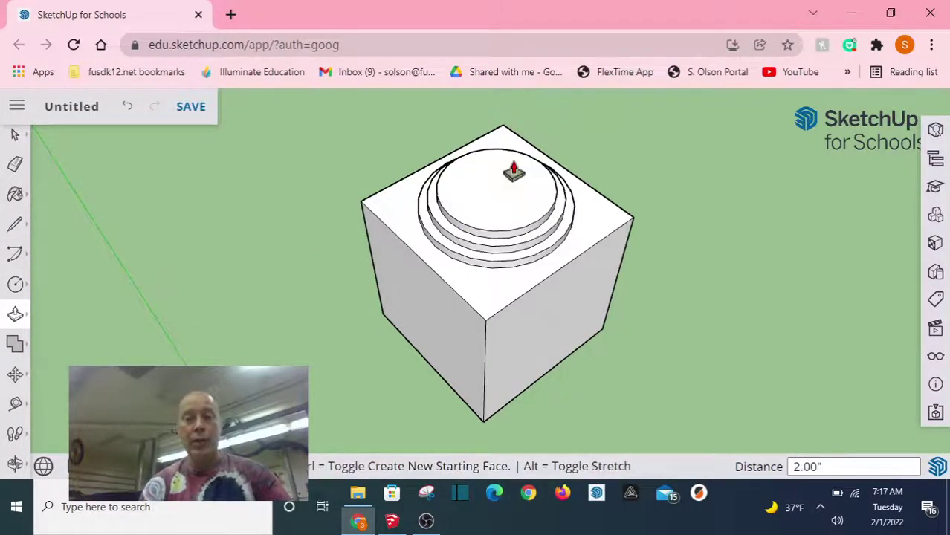
- Draw a radius-10 circle at the top tier's centre and start raising it
click(15, 284)
click(87, 284)
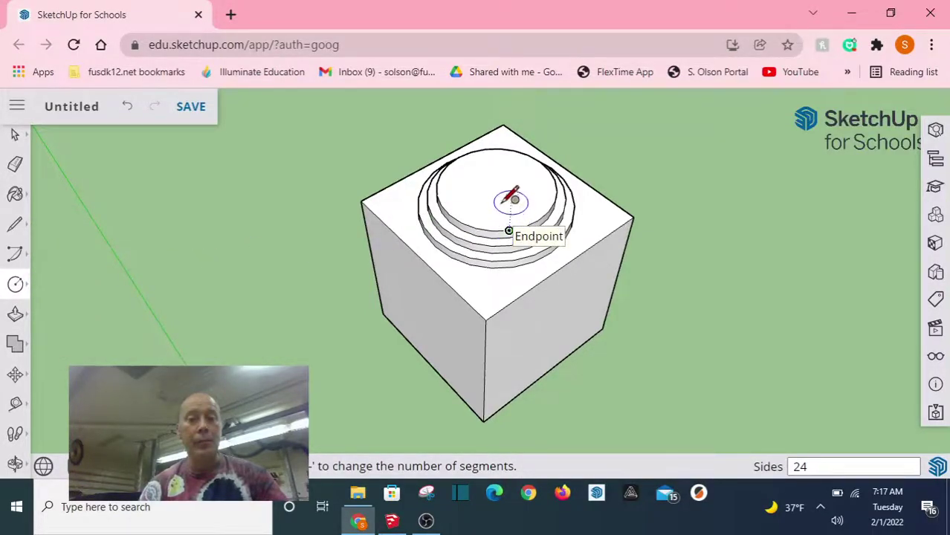
click(496, 187)
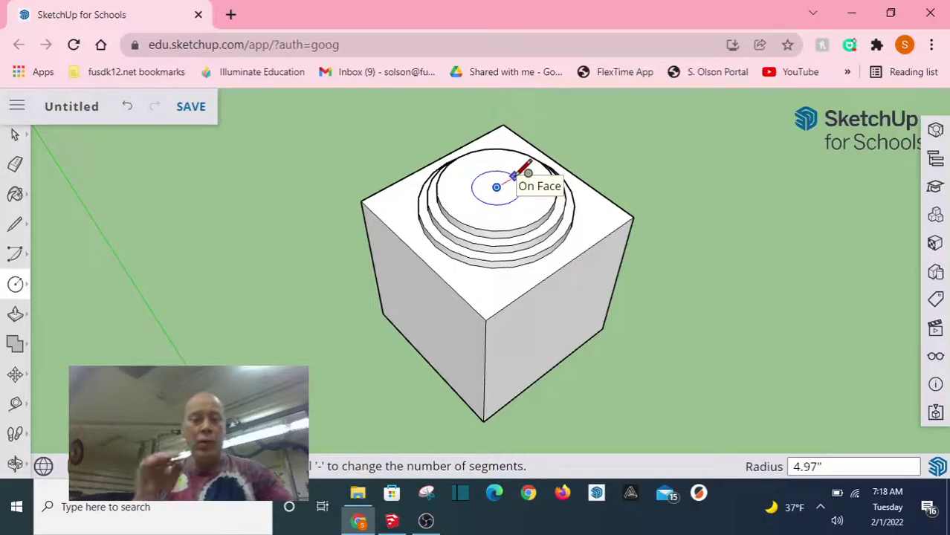
text(10)
key(Return)
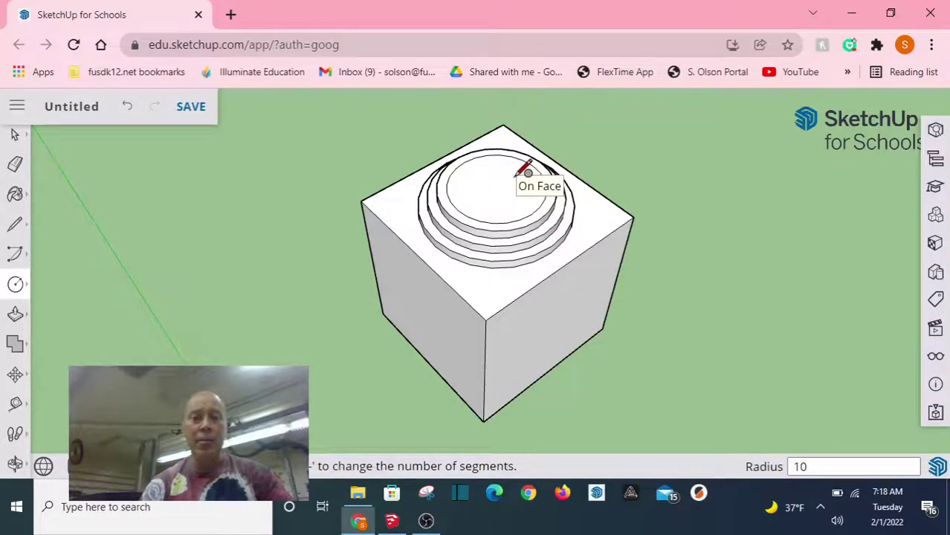
click(15, 314)
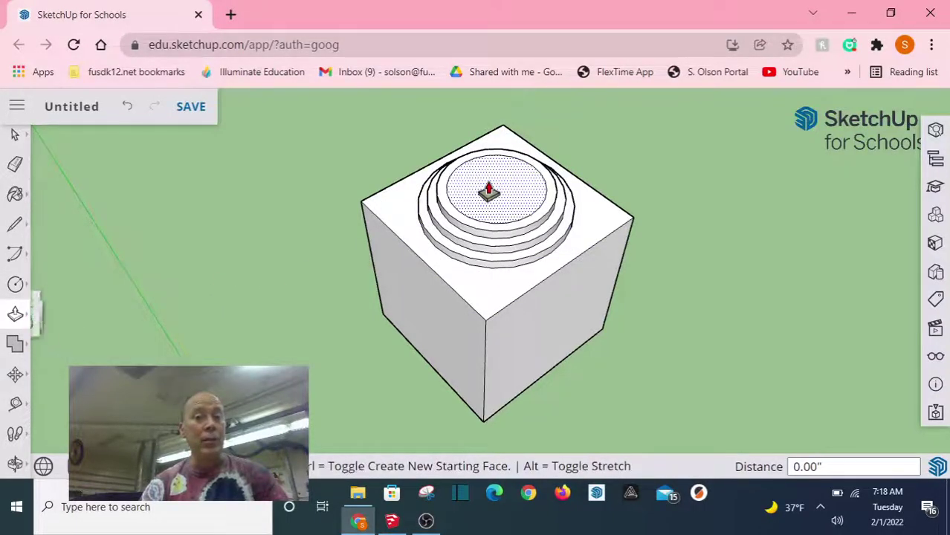
click(488, 192)
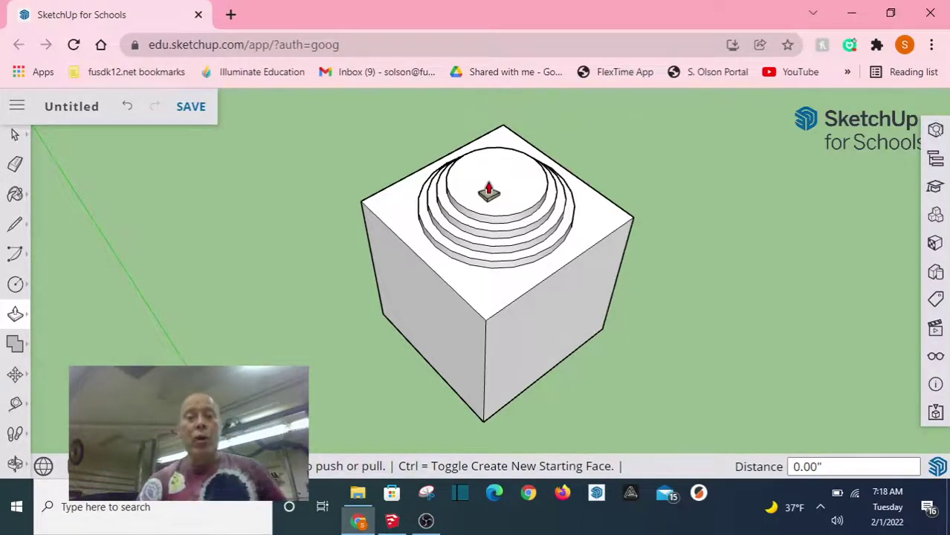
- Raise the radius-10 top circle and measure its 4-inch height
scroll(487, 195, up, 5)
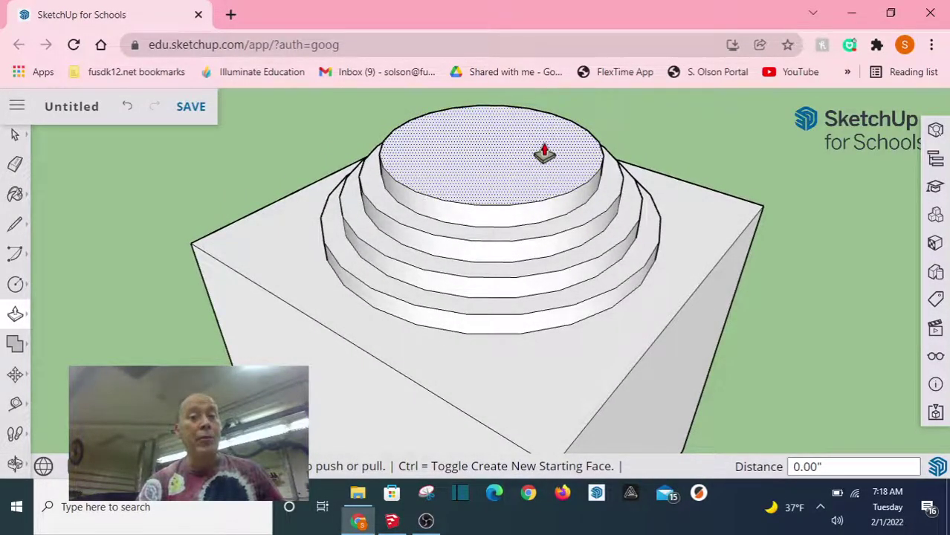
double_click(543, 153)
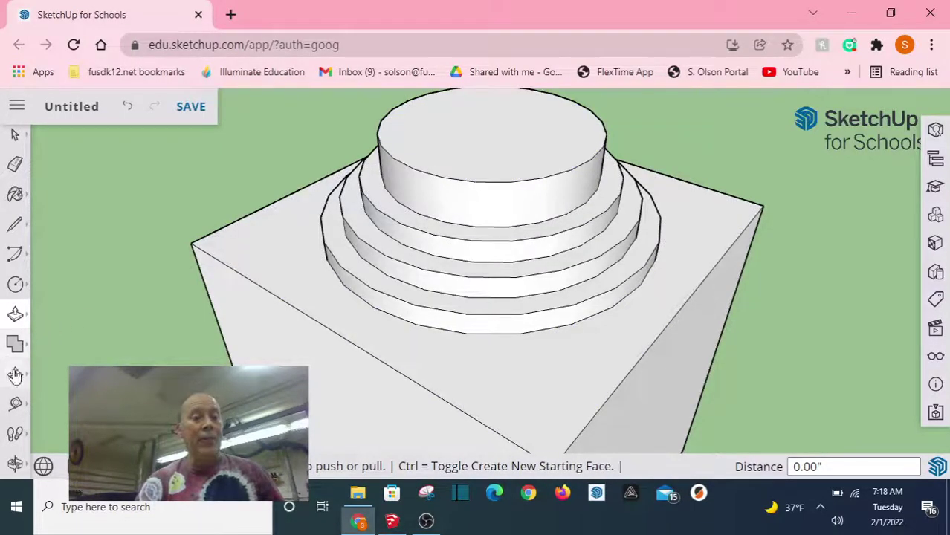
click(15, 404)
click(75, 327)
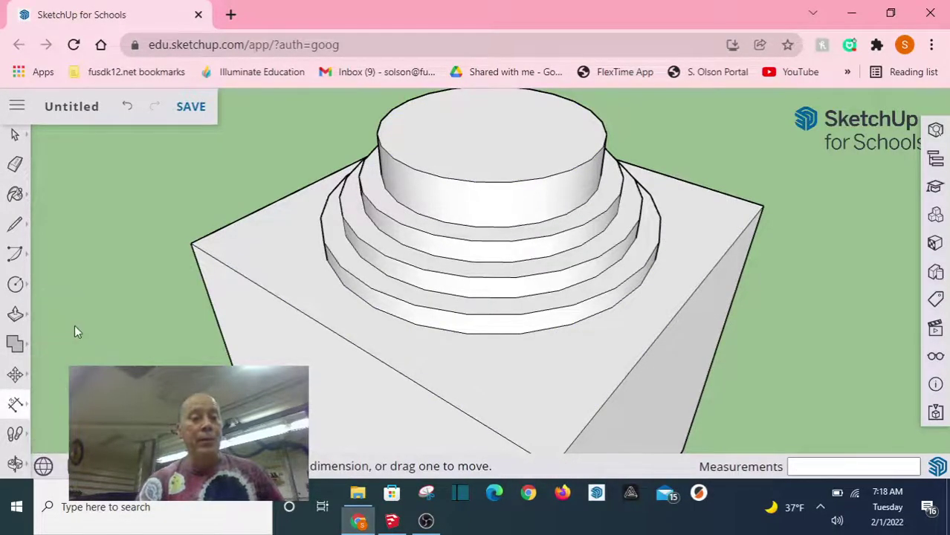
click(15, 404)
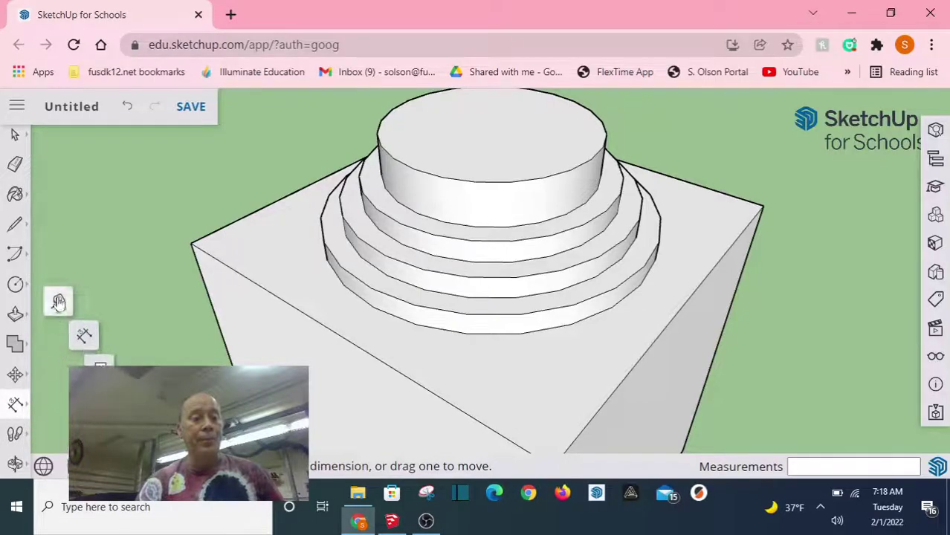
click(58, 301)
click(475, 225)
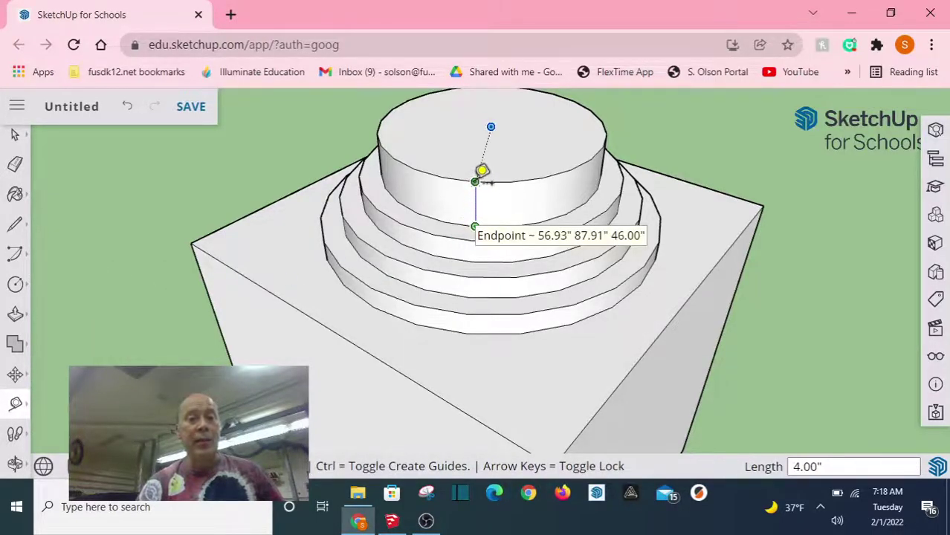
click(482, 170)
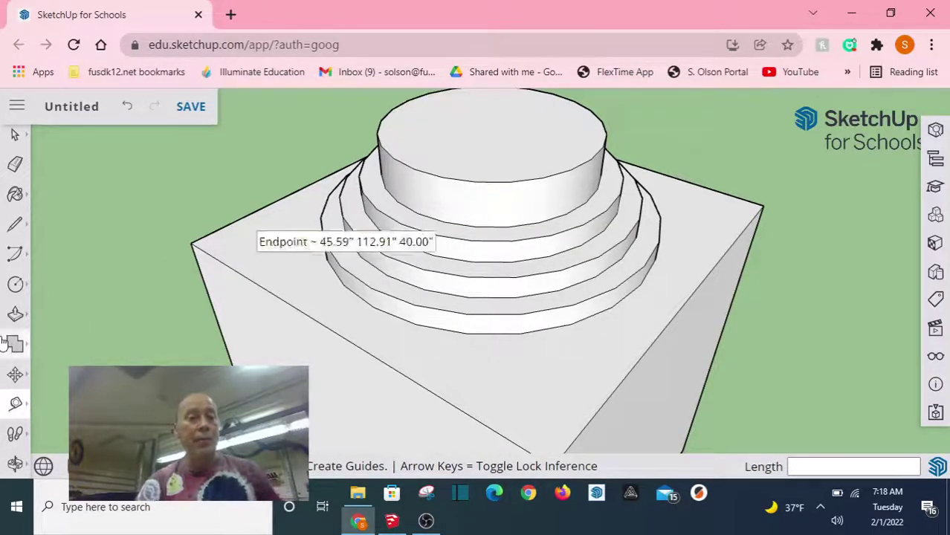
- Raise the top cylinder's face another 2 inches
click(15, 314)
click(470, 161)
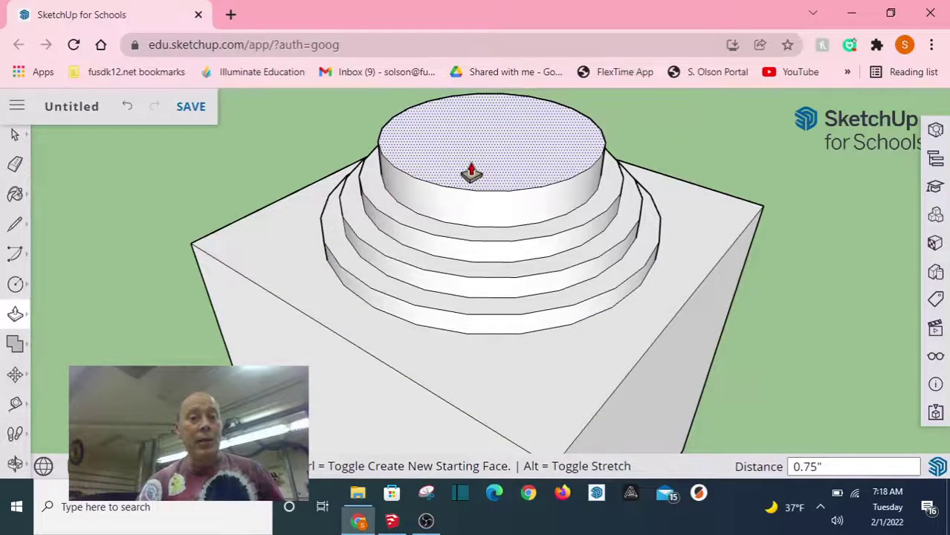
key(Return)
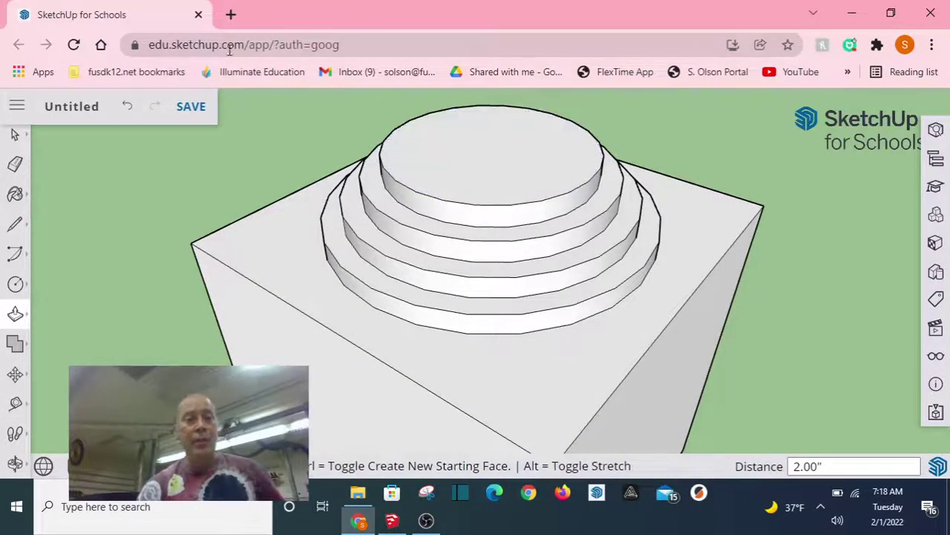
click(13, 138)
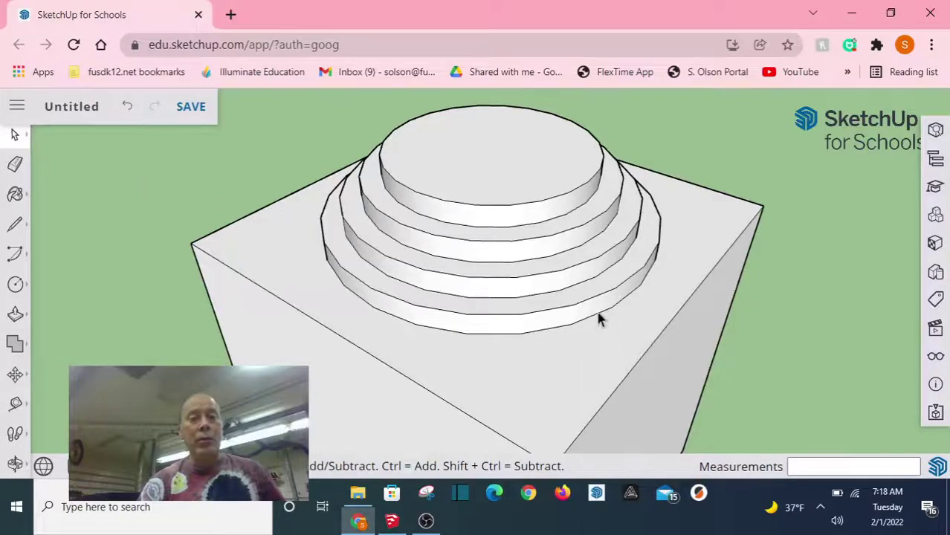
scroll(596, 308, down, 3)
- Orbit and zoom out to view the whole 40-inch cube with its four stepped tiers
middle_drag(597, 311, 577, 284)
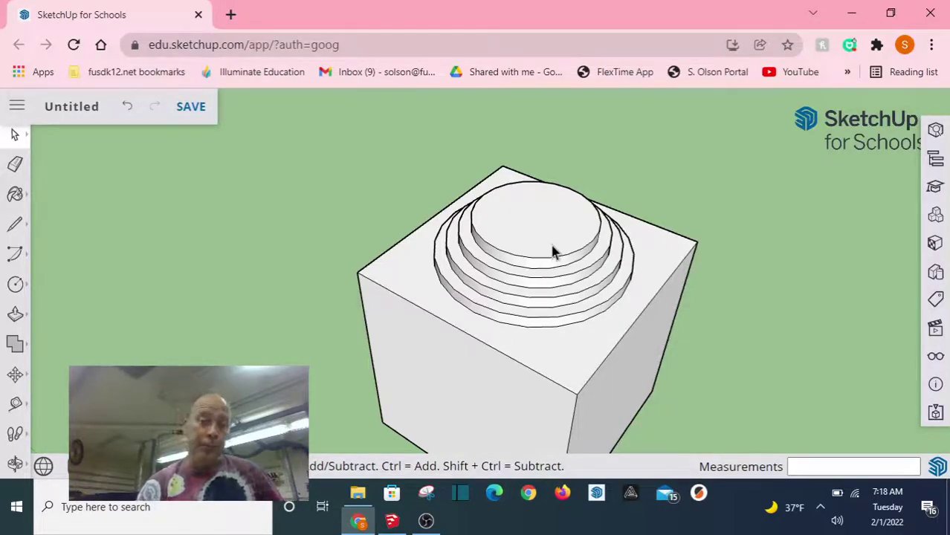
scroll(496, 242, down, 3)
scroll(566, 312, down, 3)
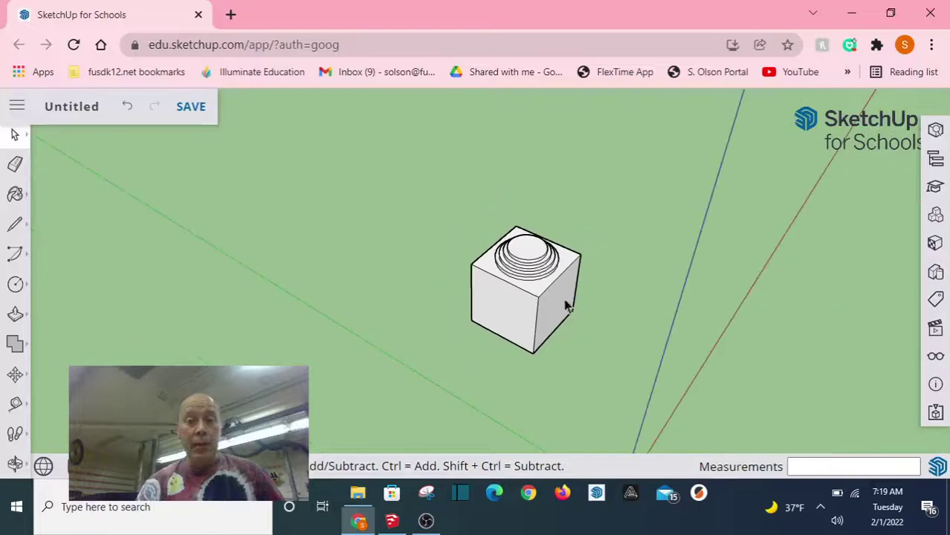
scroll(569, 323, up, 5)
middle_drag(515, 223, 510, 236)
scroll(502, 249, up, 1)
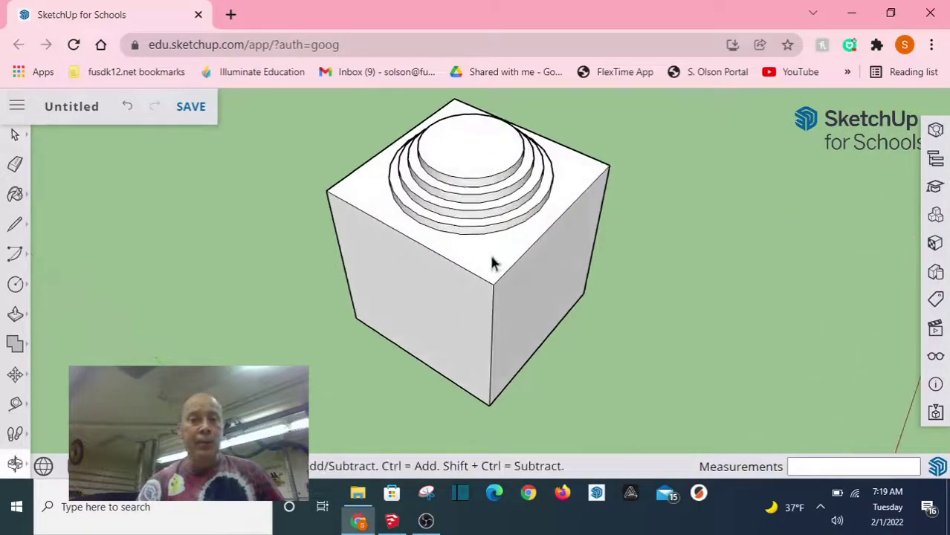
- Draw a hexagon of inscribed radius 16 centred on the cube's right face
click(16, 287)
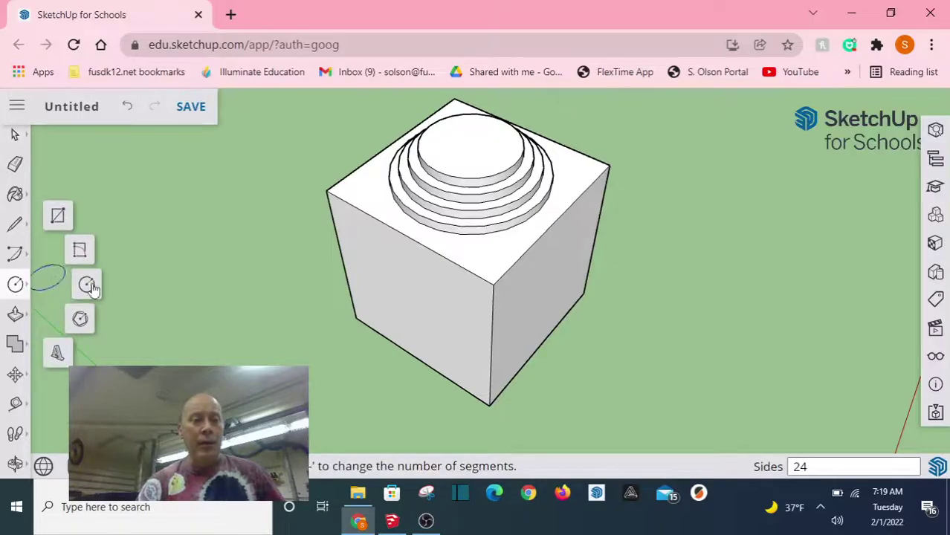
click(81, 321)
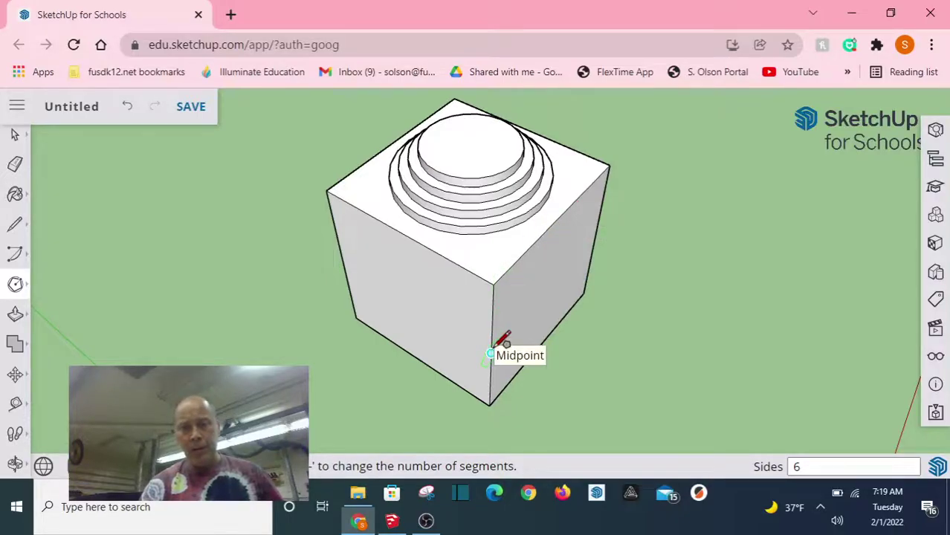
click(551, 292)
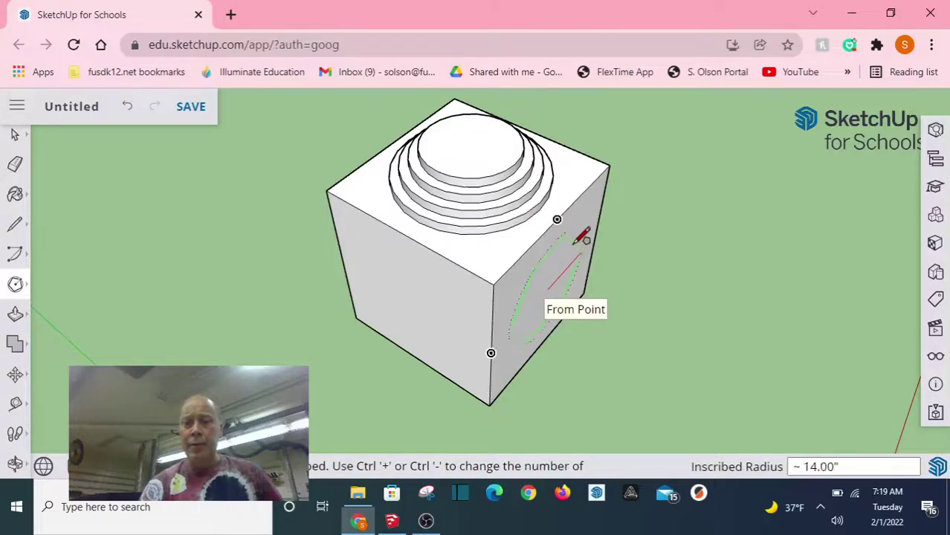
text(16)
key(Return)
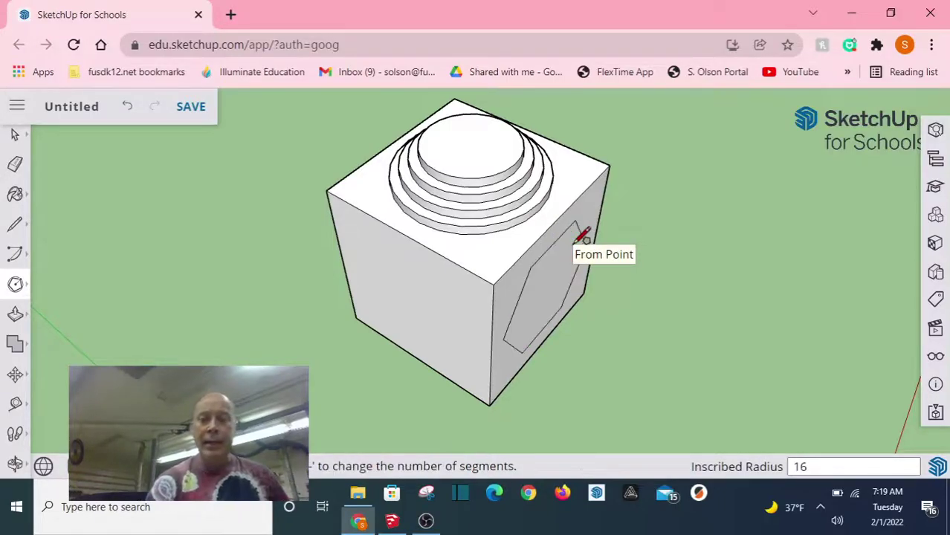
- Pull the hexagon out 2 inches, then undo it to leave the face plain
click(15, 315)
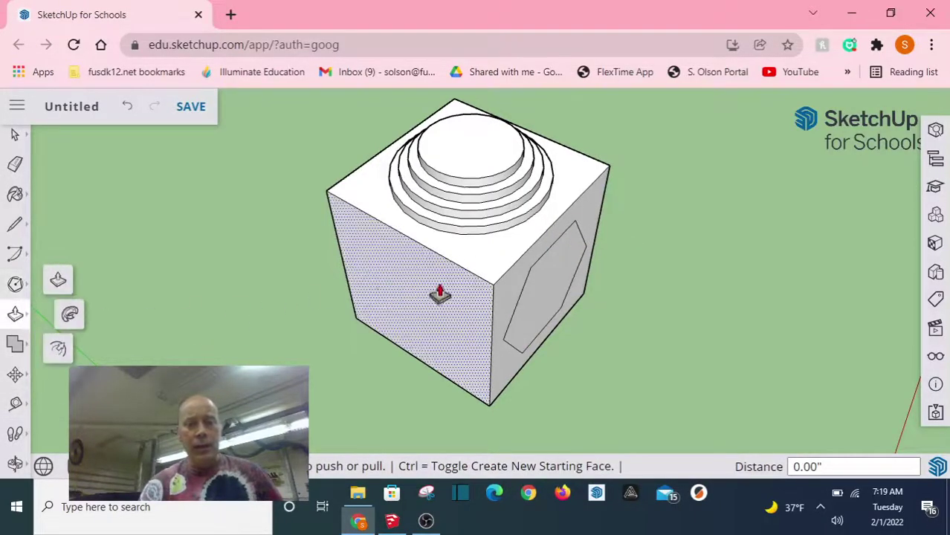
click(547, 315)
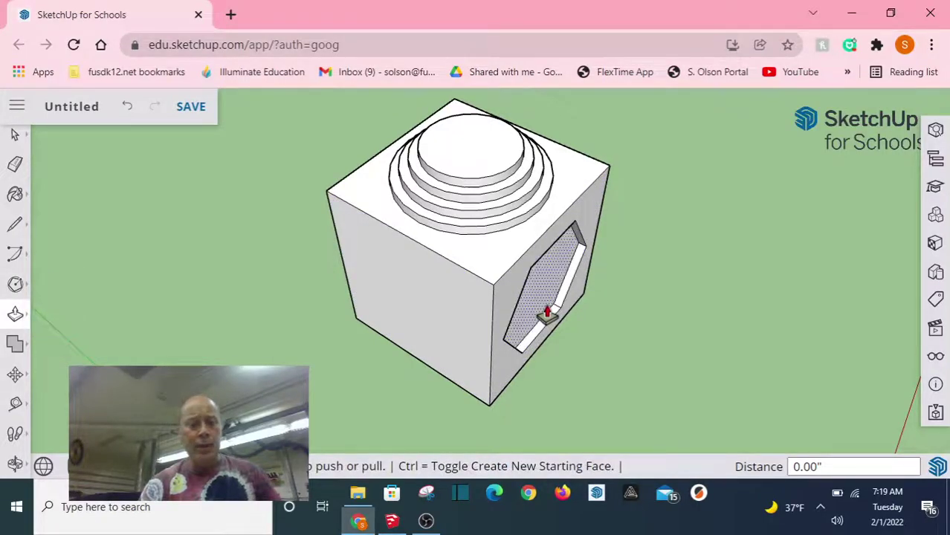
click(546, 316)
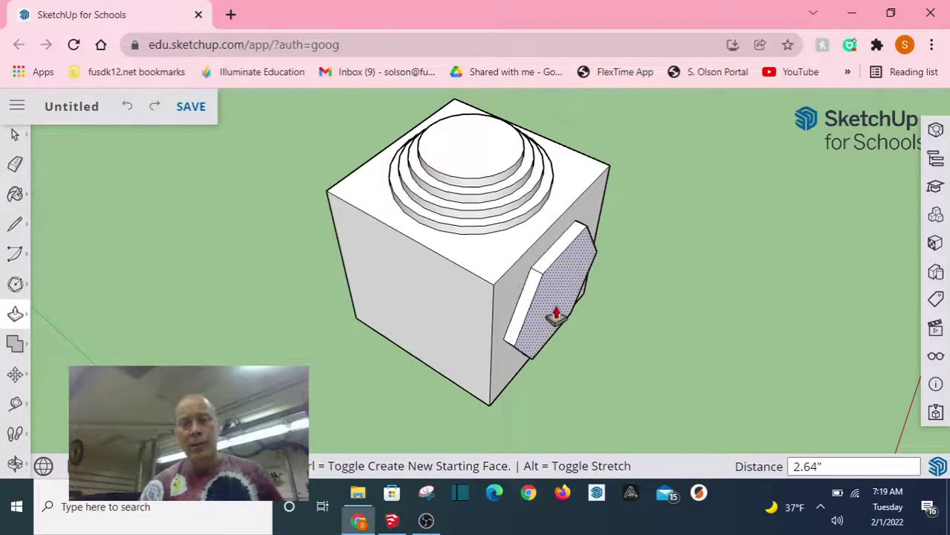
text(2)
key(Return)
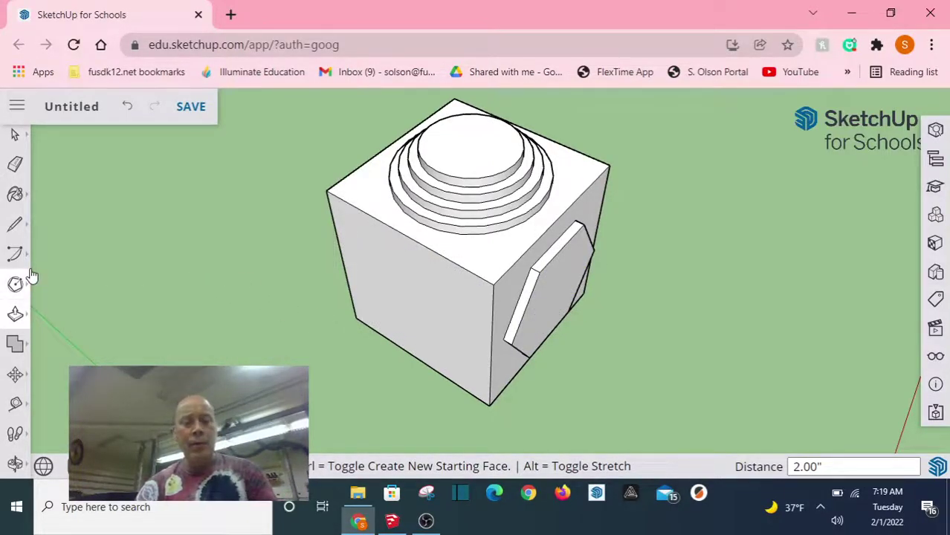
key(ctrl+z)
key(ctrl+z)
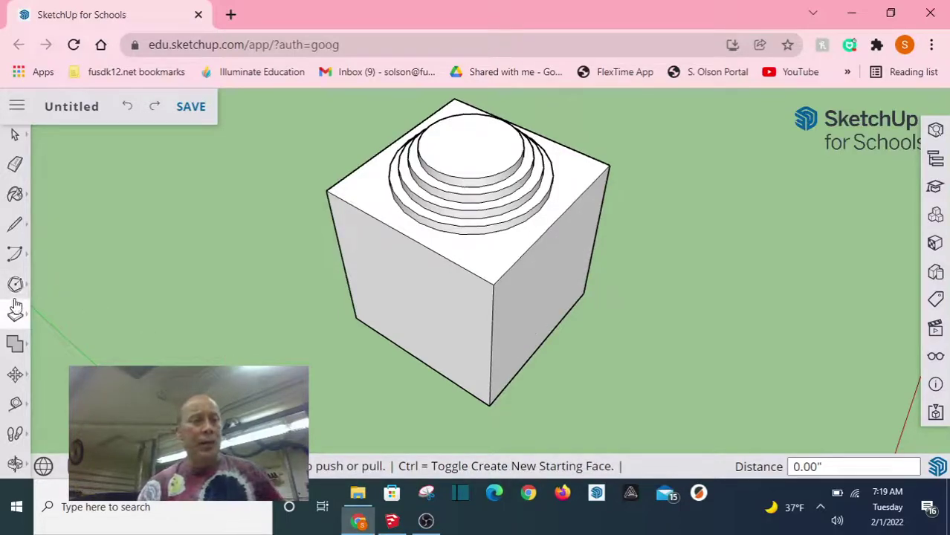
- Orbit the cube to bring its blank side face into view
click(15, 285)
drag(582, 366, 520, 308)
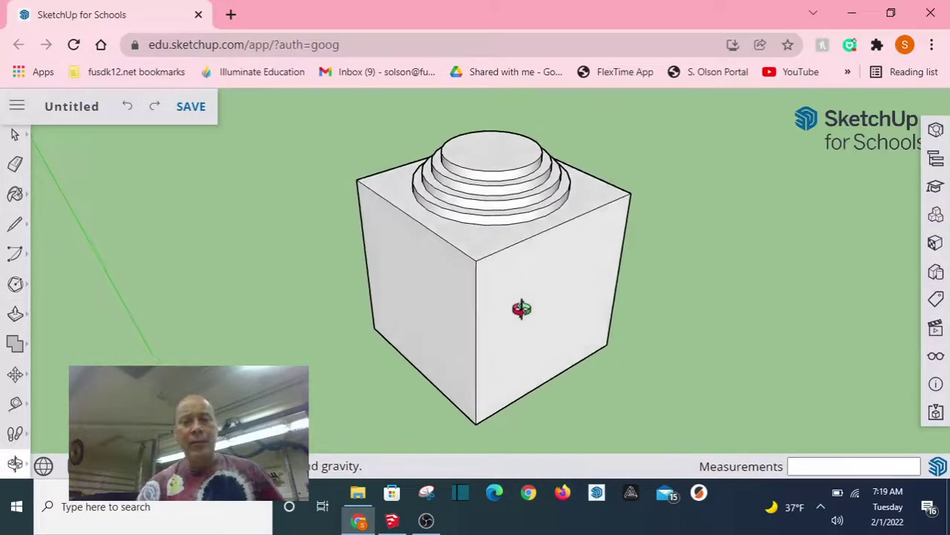
middle_drag(520, 308, 523, 304)
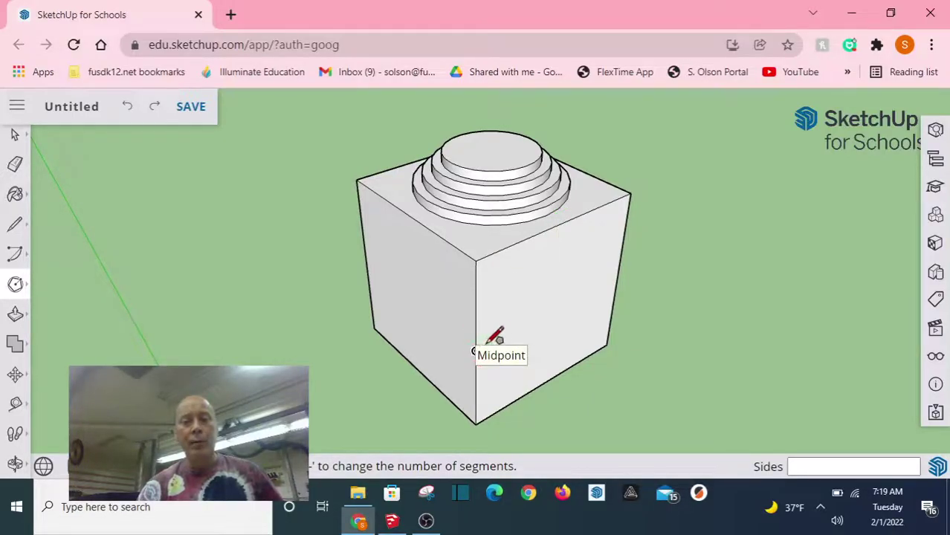
- Draw a 16-inch-radius polygon on the side face and set it to 10 sides
click(553, 310)
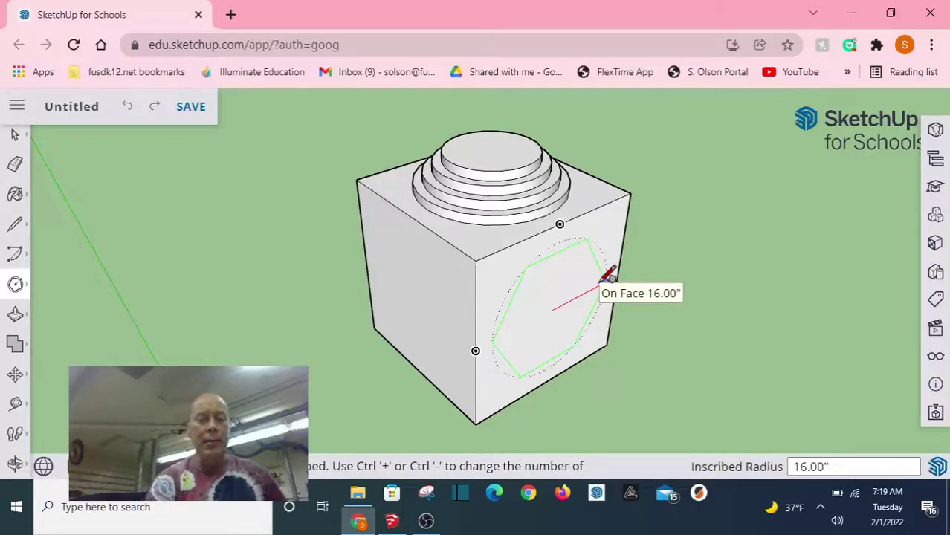
text(16)
key(Return)
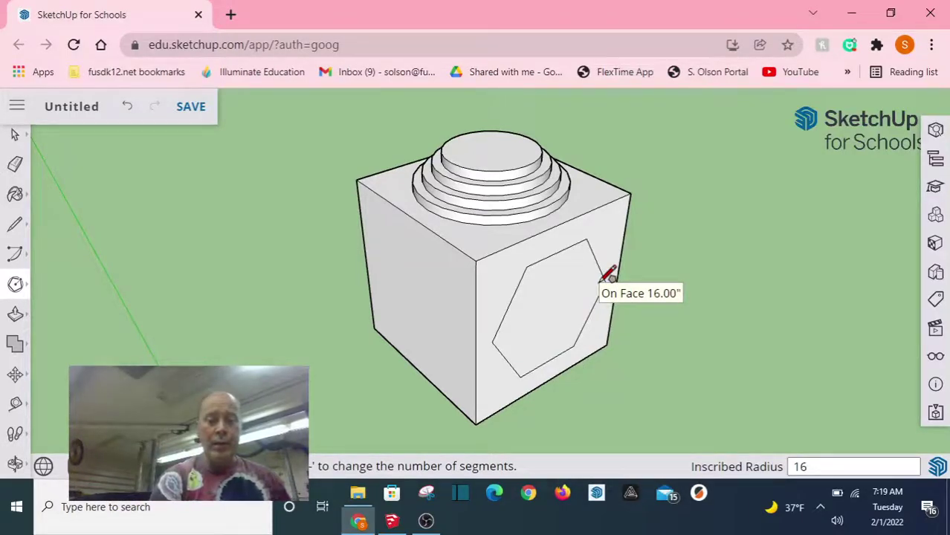
text(0)
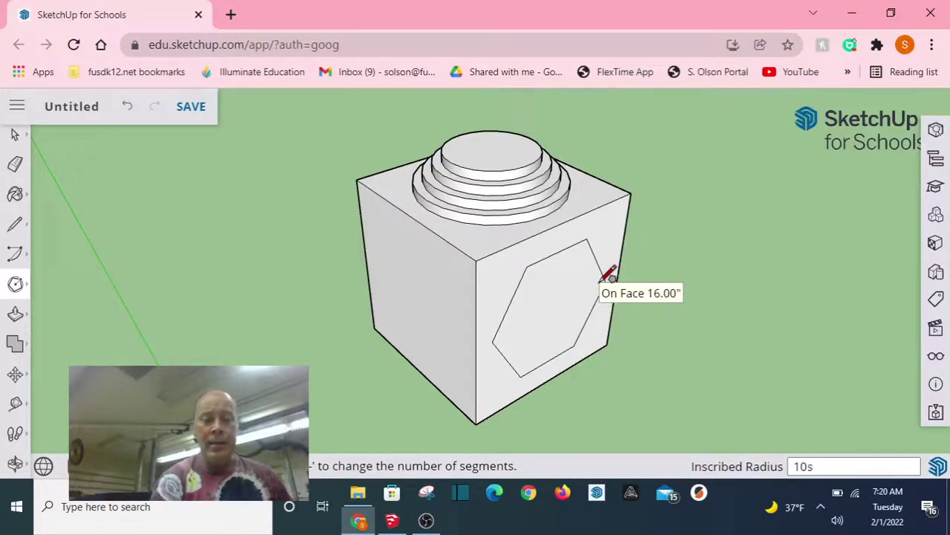
text(s)
key(Return)
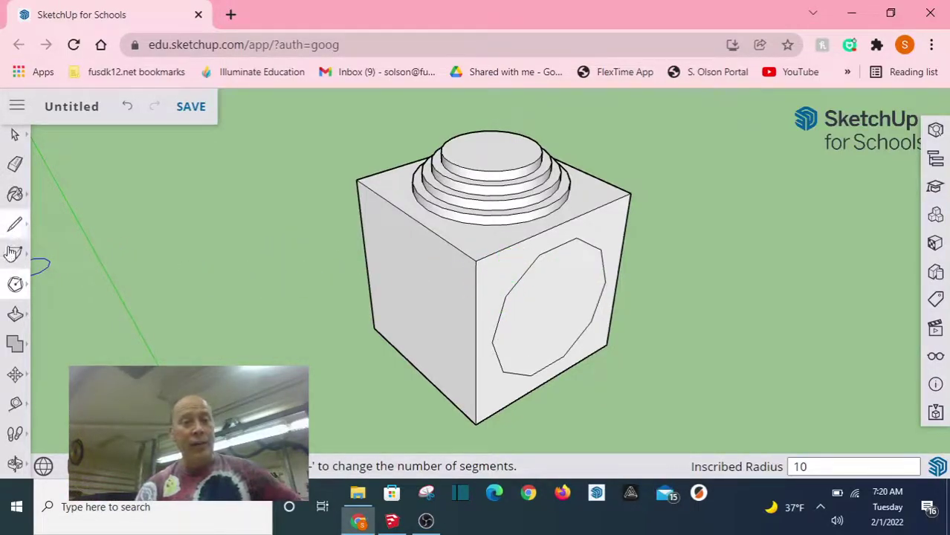
- Measure the polygon's width across as 32 inches
click(15, 404)
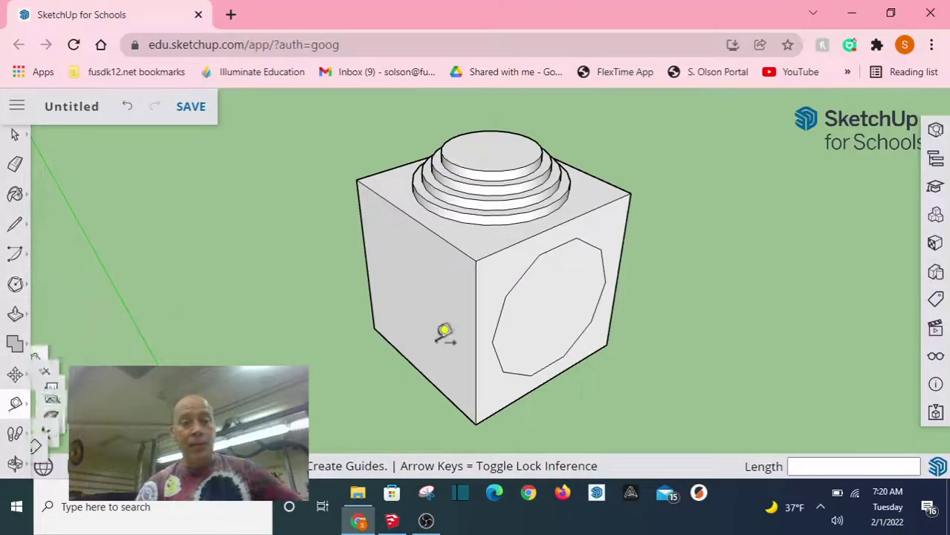
click(505, 296)
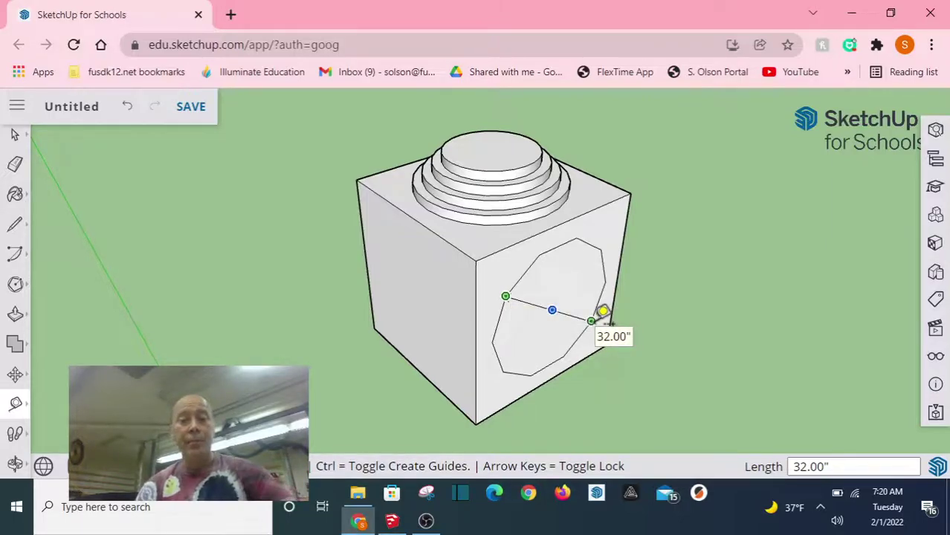
click(603, 311)
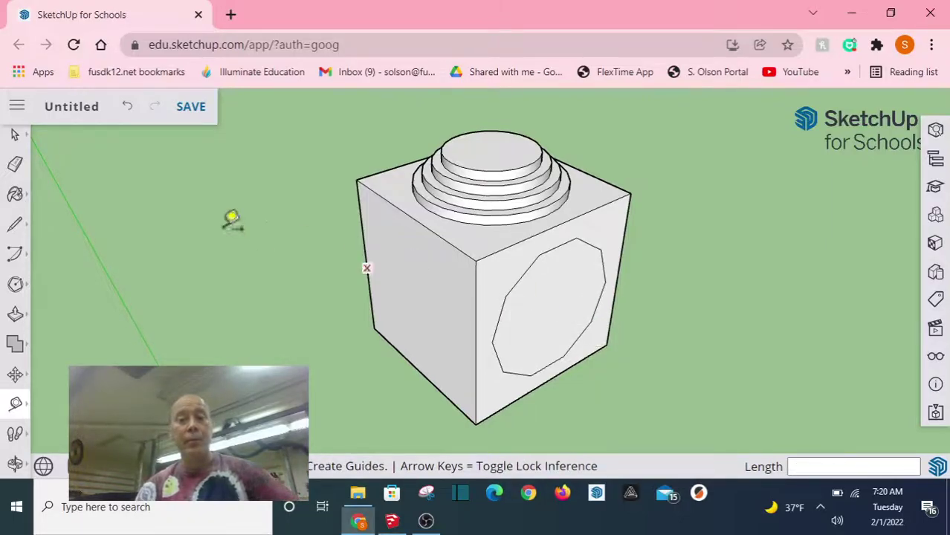
- Extrude the 10-sided polygon 2 inches out from the side face
click(16, 315)
click(515, 323)
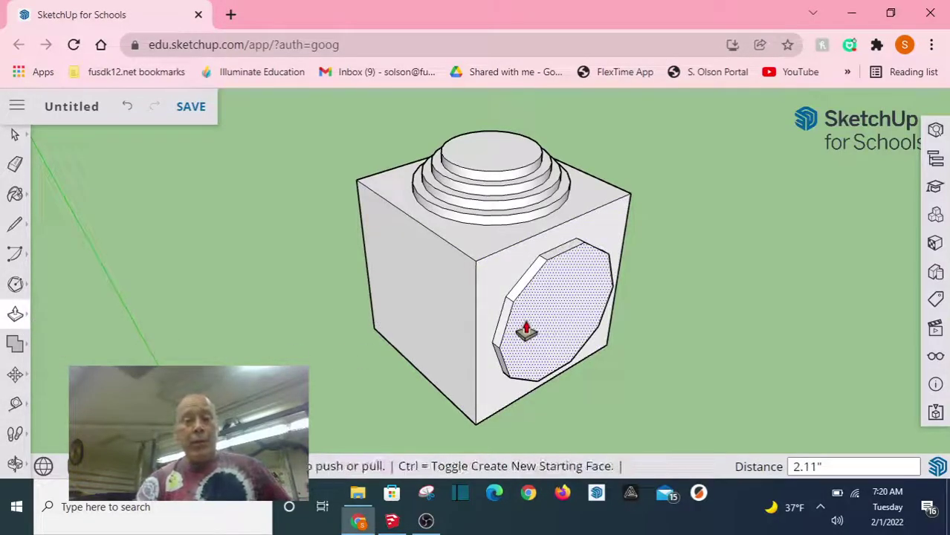
text(2)
key(Return)
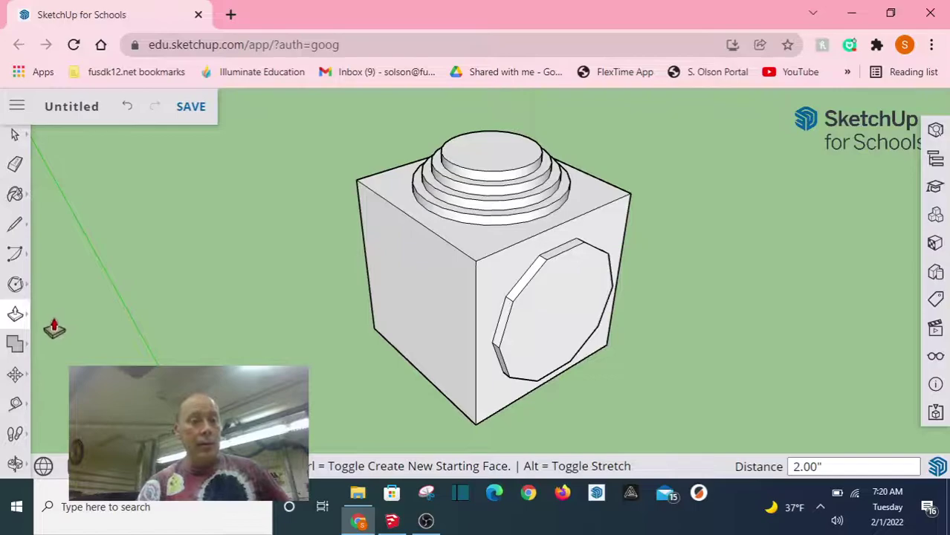
- Draw a 14-inch, 10-sided polygon centred on the extruded face
click(16, 283)
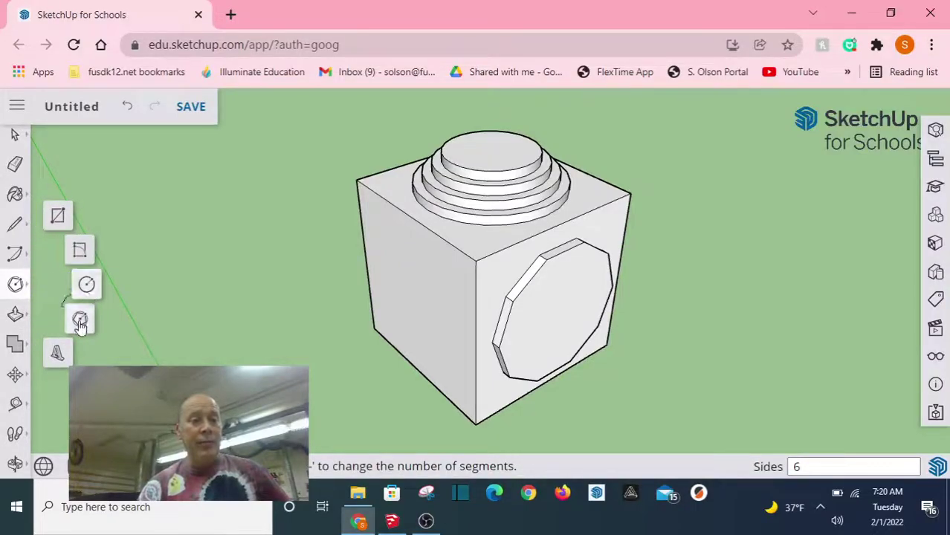
click(80, 321)
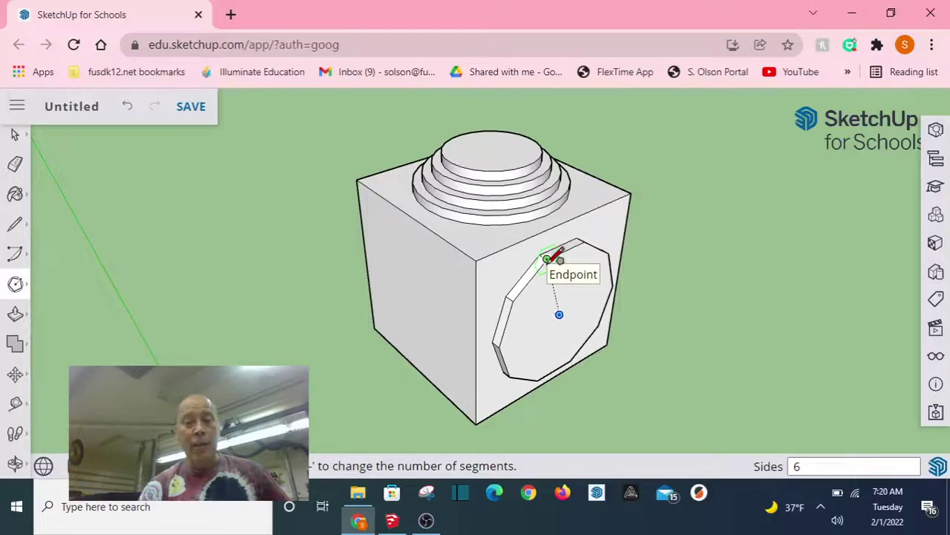
click(559, 315)
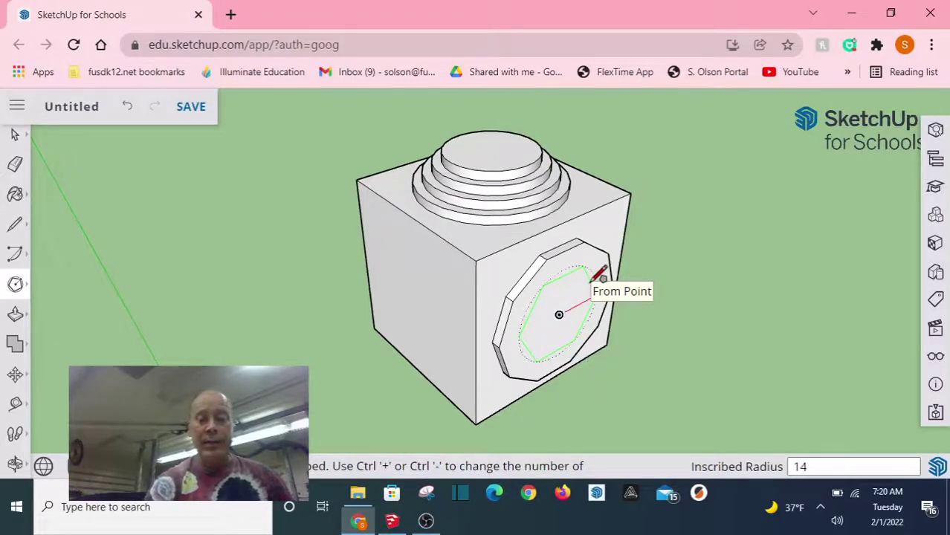
key(Return)
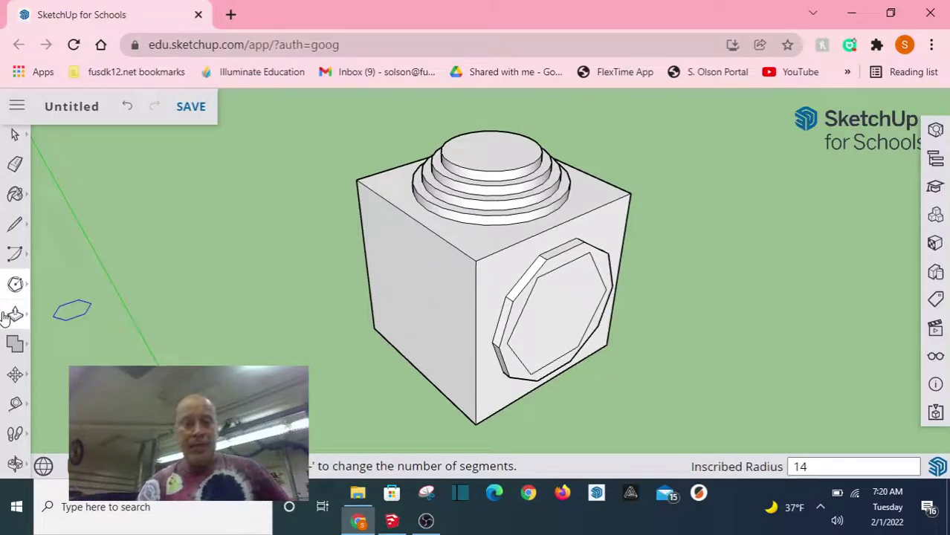
text(10s)
key(Return)
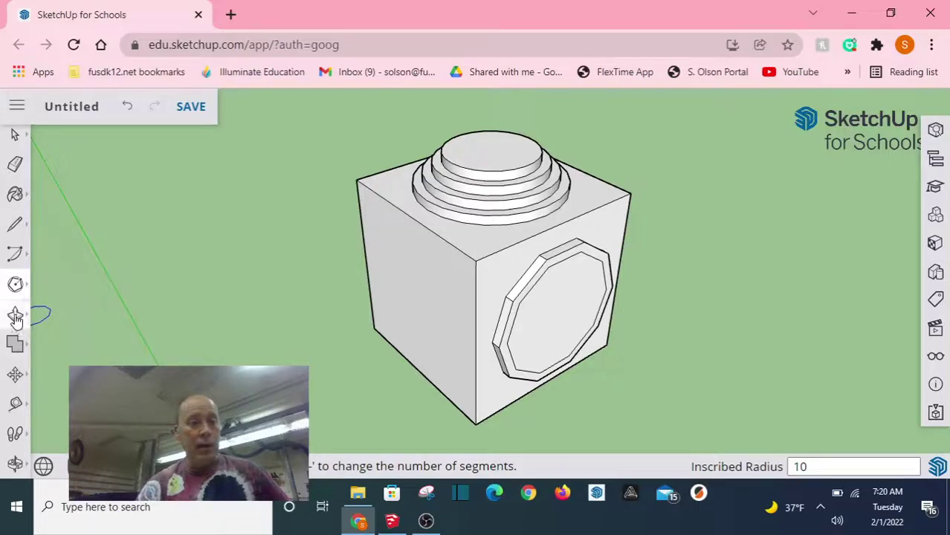
- Pull the 14-inch polygon out as a tier and outline a 12-inch, 10-sided polygon on it
click(15, 314)
click(542, 323)
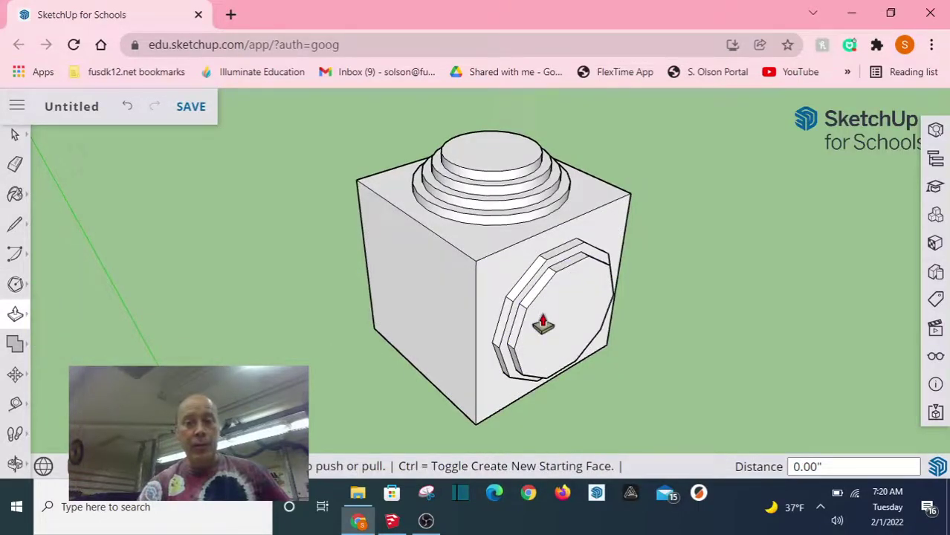
click(15, 284)
click(80, 318)
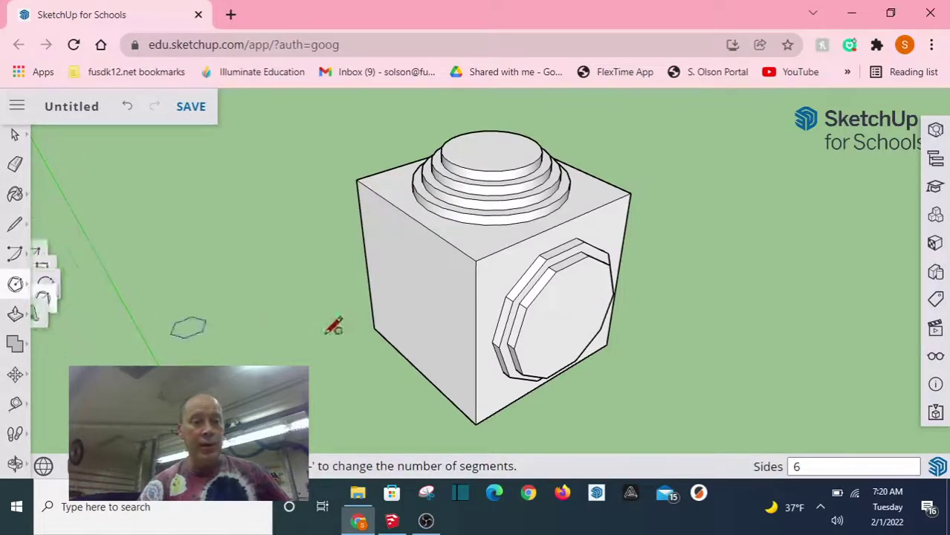
click(565, 319)
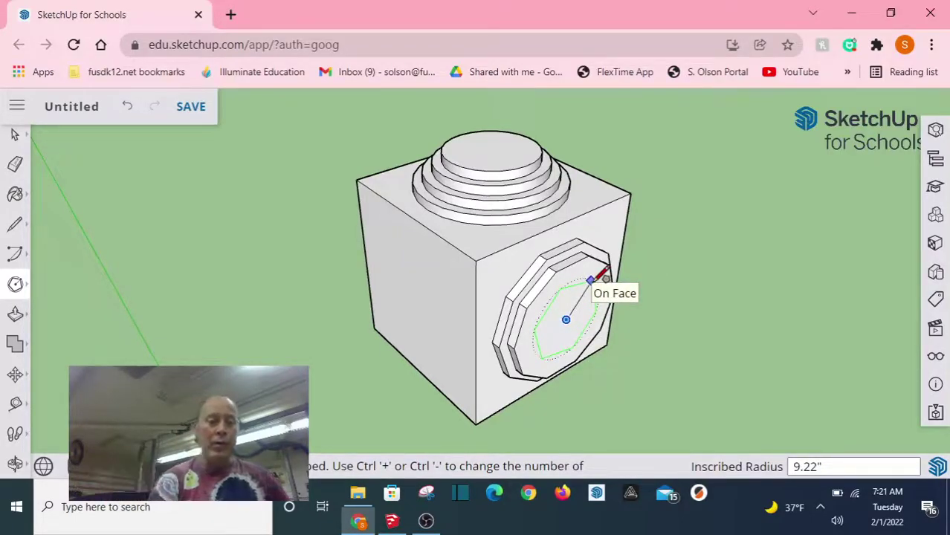
text(12)
key(Return)
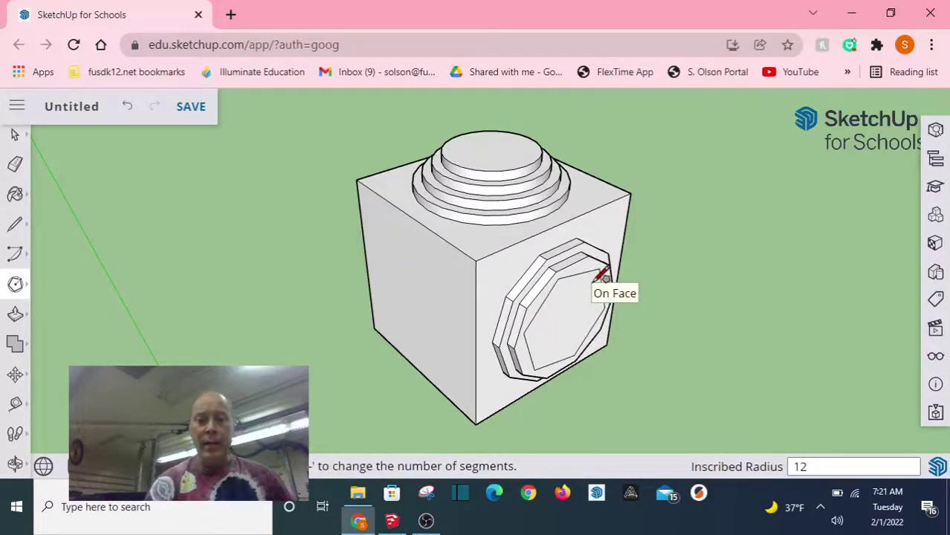
text(10s)
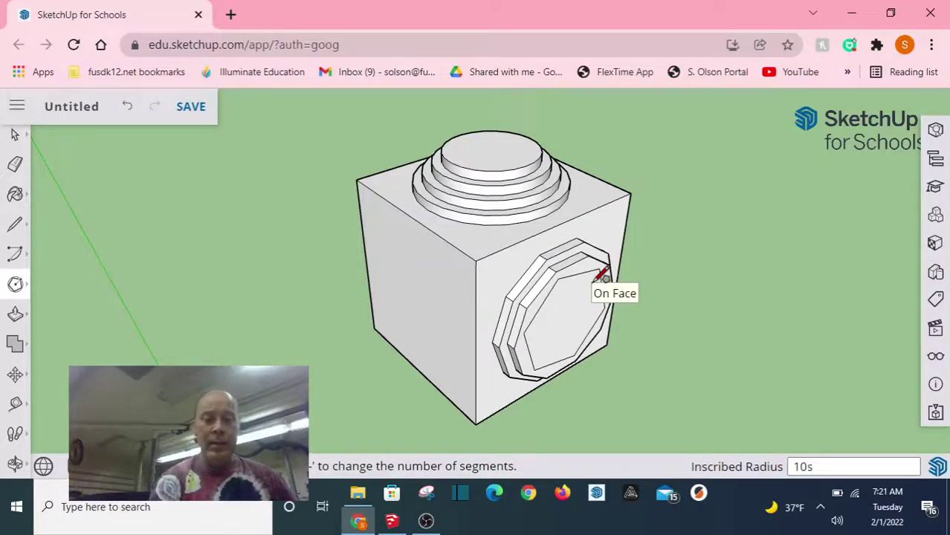
key(BackSpace)
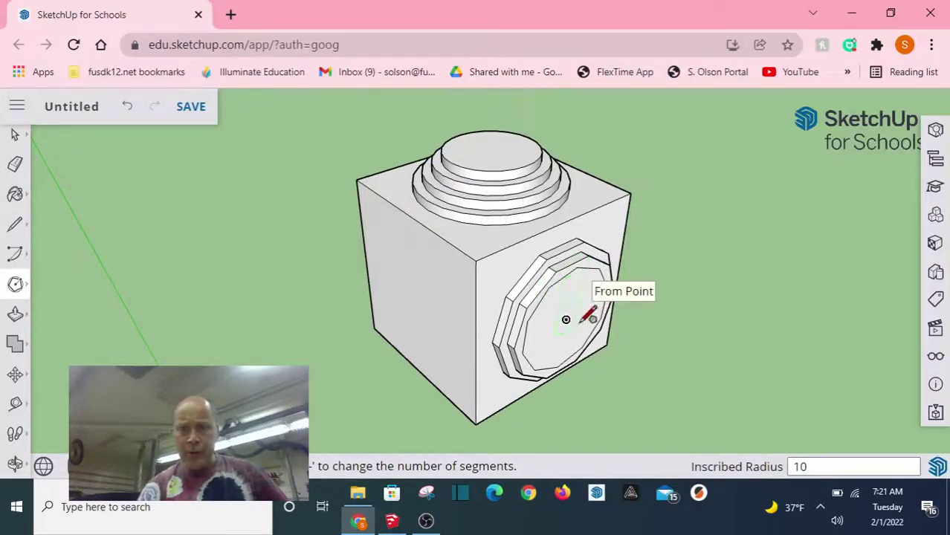
- Undo and redraw the 12-inch, 10-sided polygon on the second tier's face
key(ctrl+z)
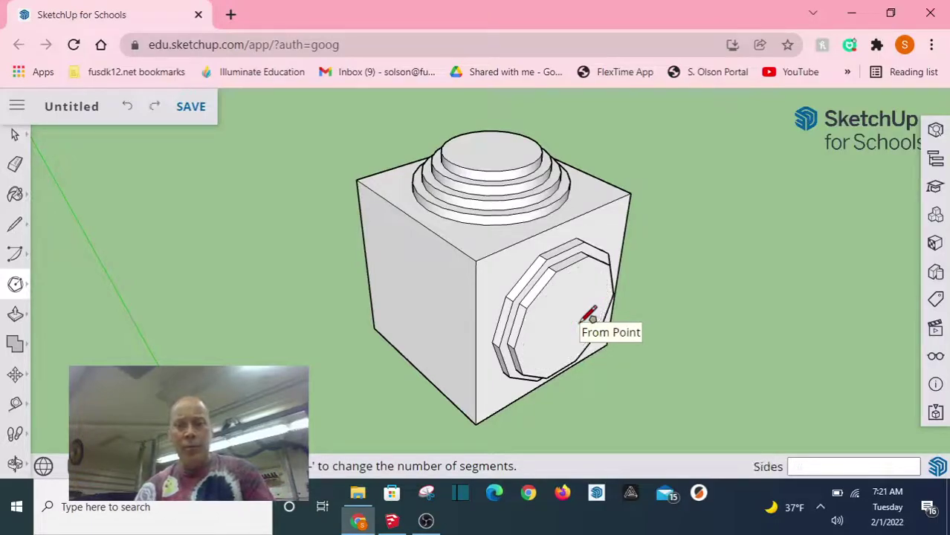
click(15, 286)
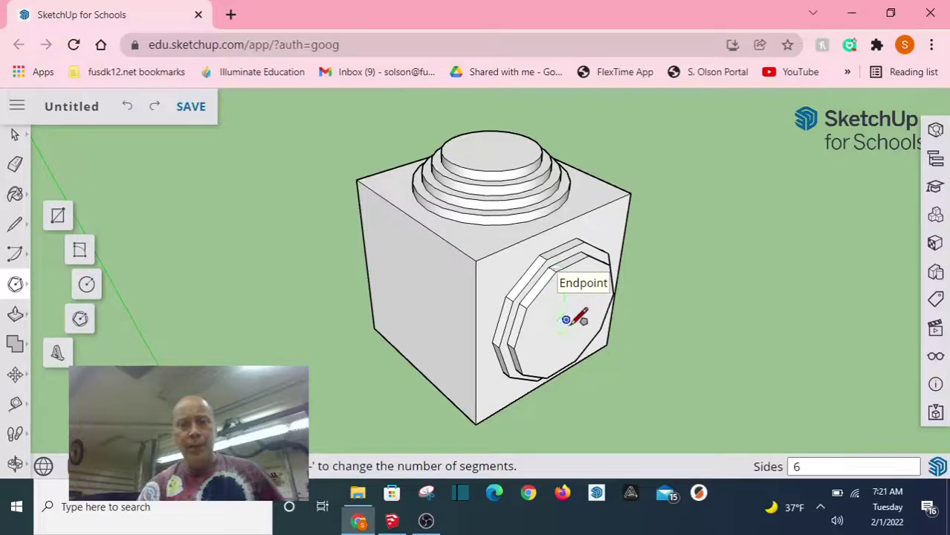
click(566, 319)
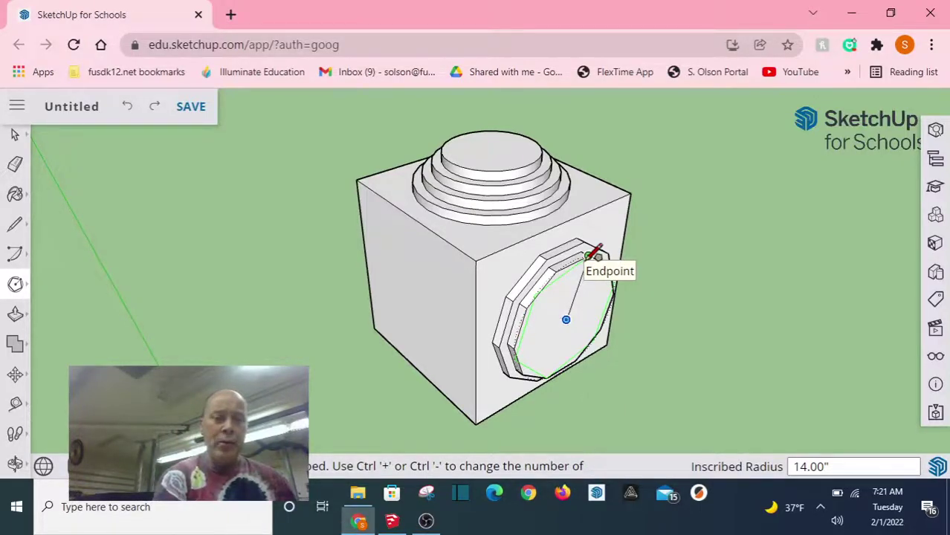
key(Return)
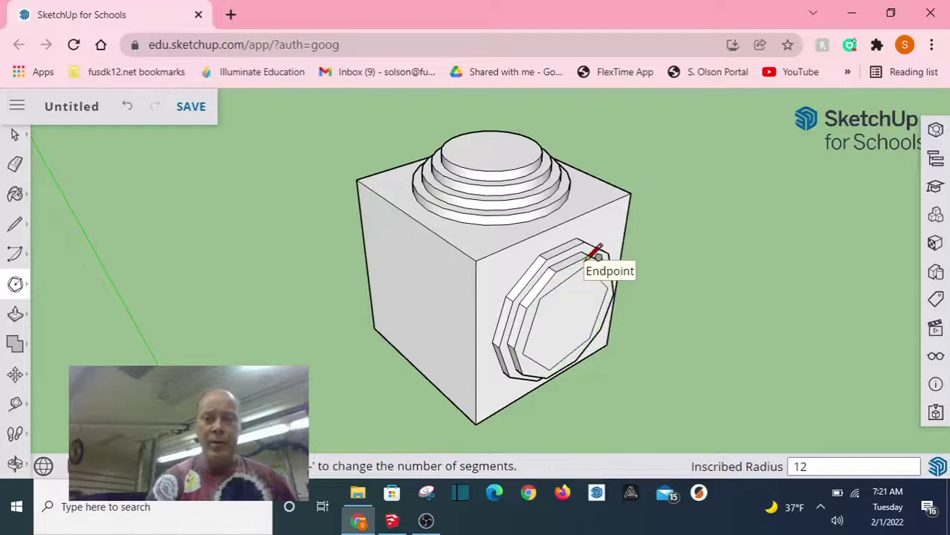
text(10s)
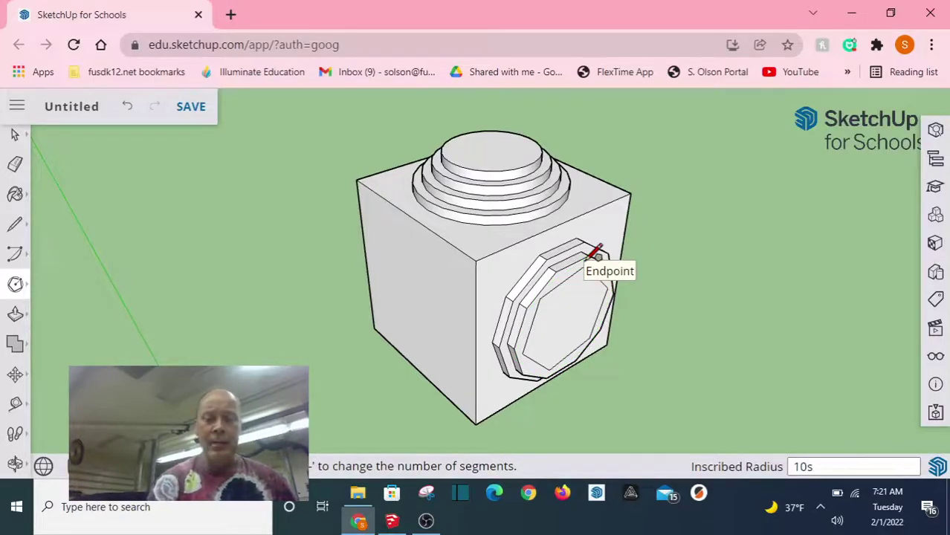
key(BackSpace)
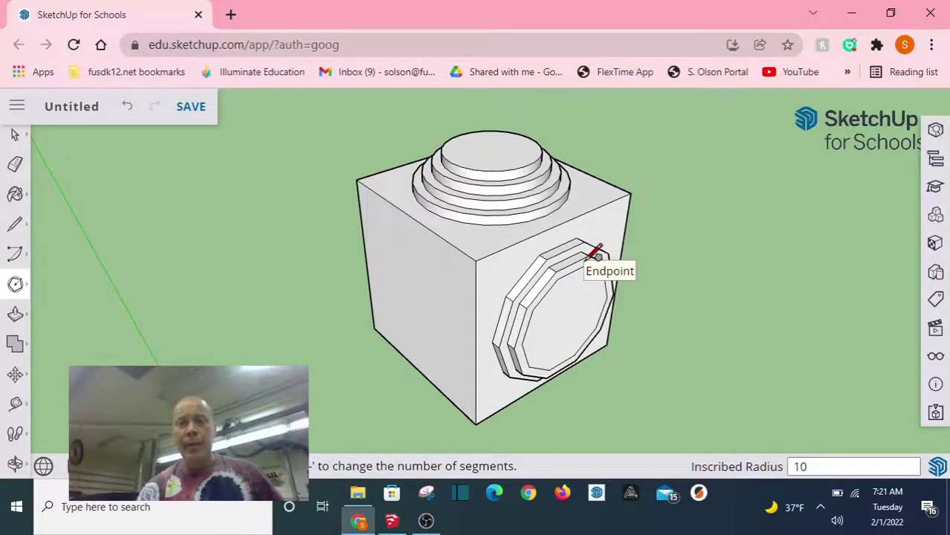
- Outline a 10-inch-radius polygon centred on the second side tier's face
click(15, 313)
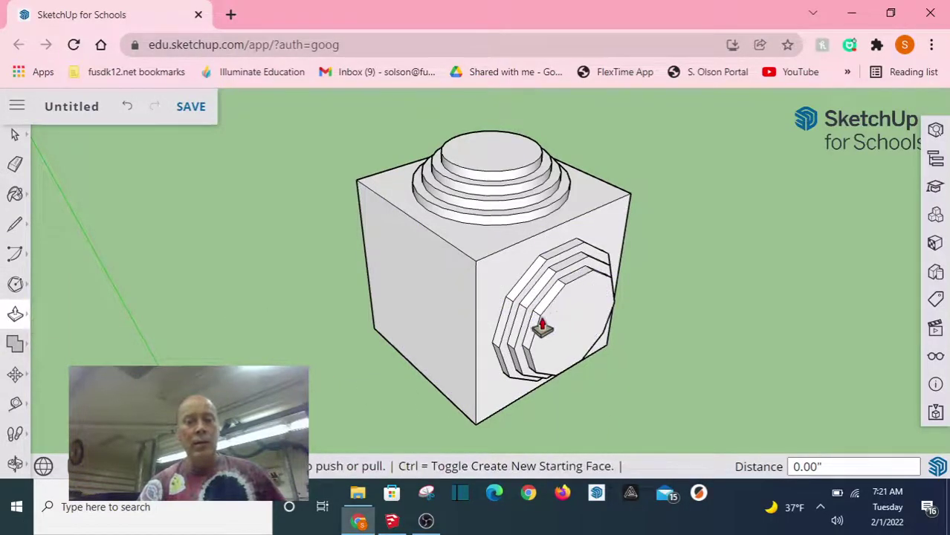
click(17, 290)
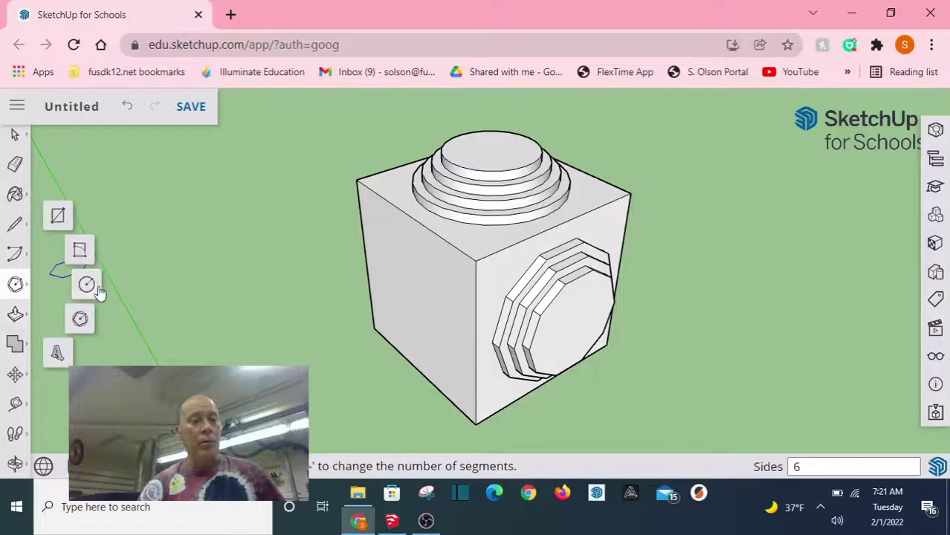
click(81, 318)
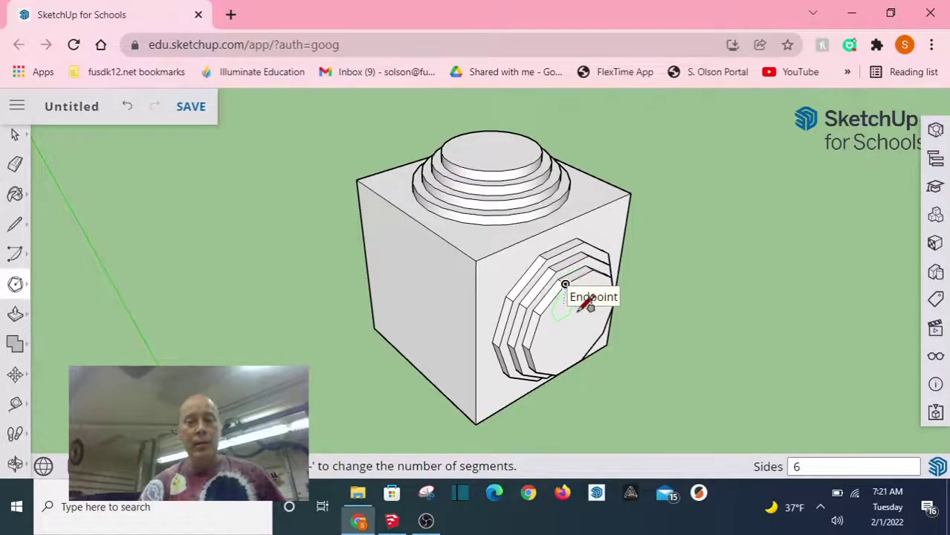
click(574, 324)
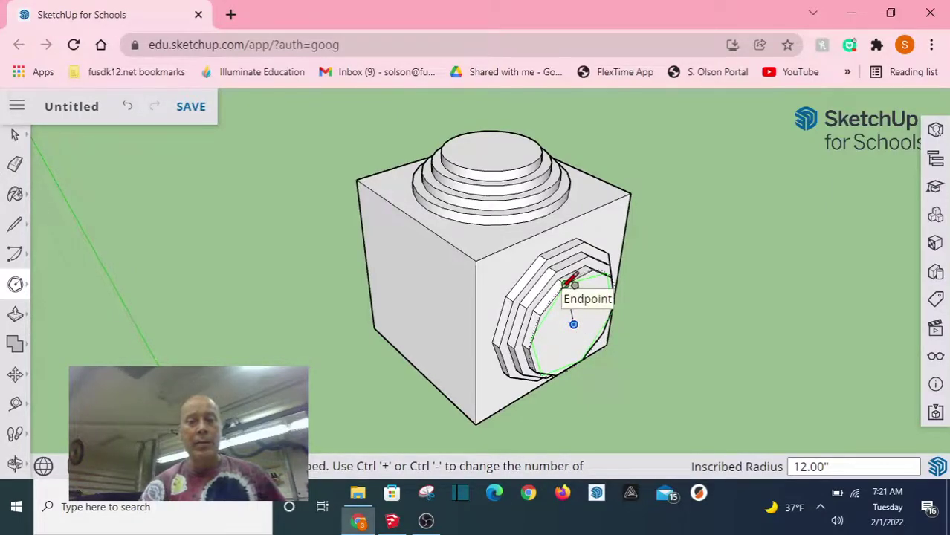
text(10)
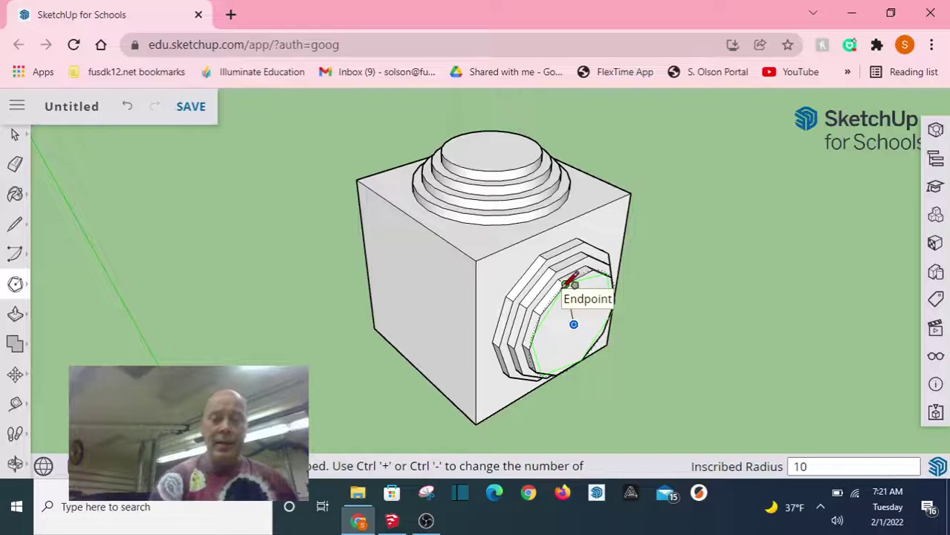
key(Return)
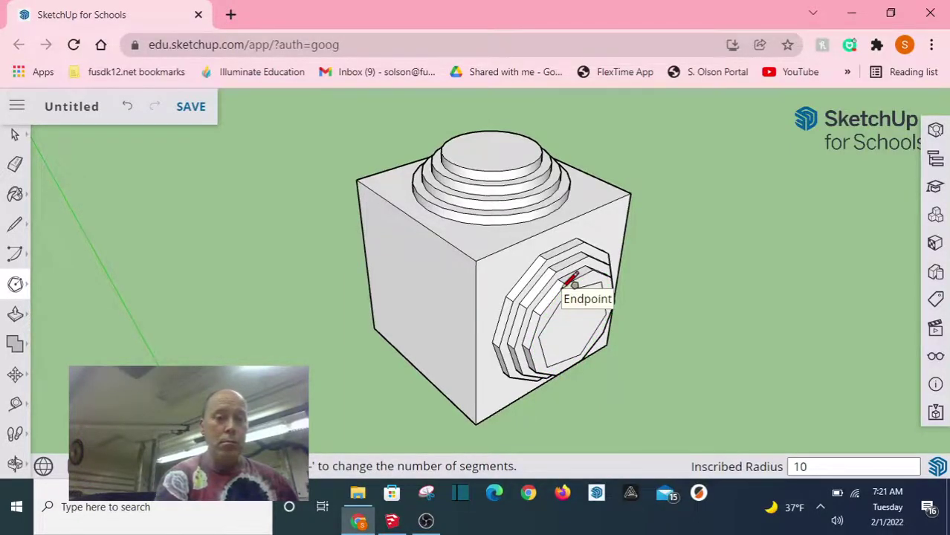
text(10)
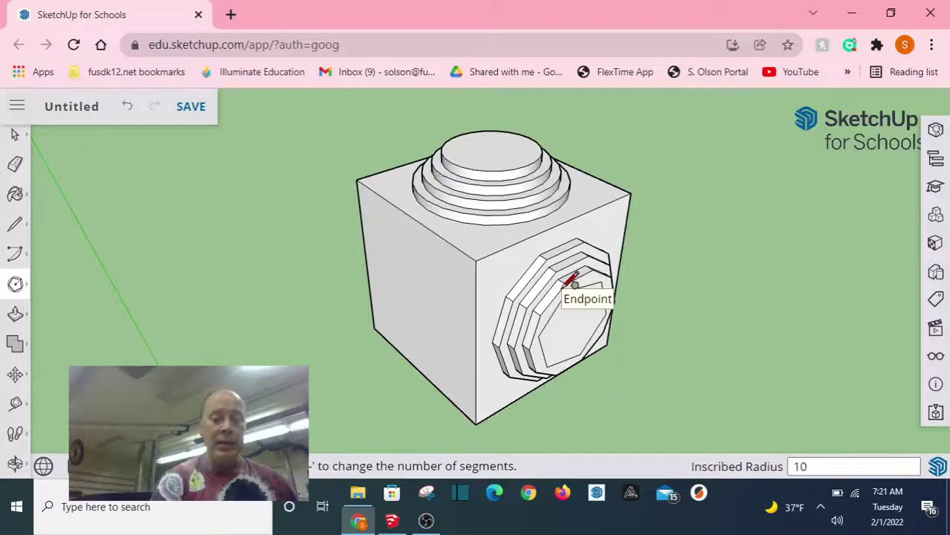
key(Return)
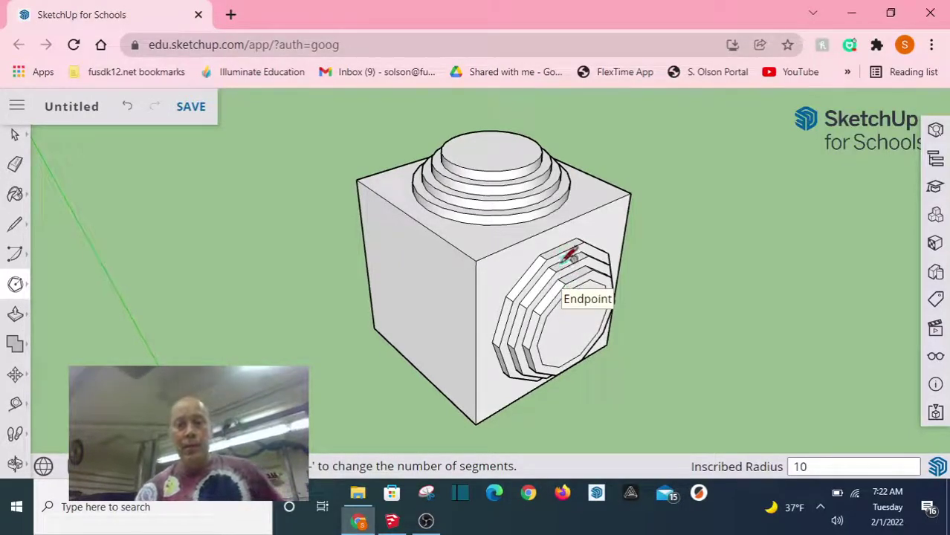
click(14, 314)
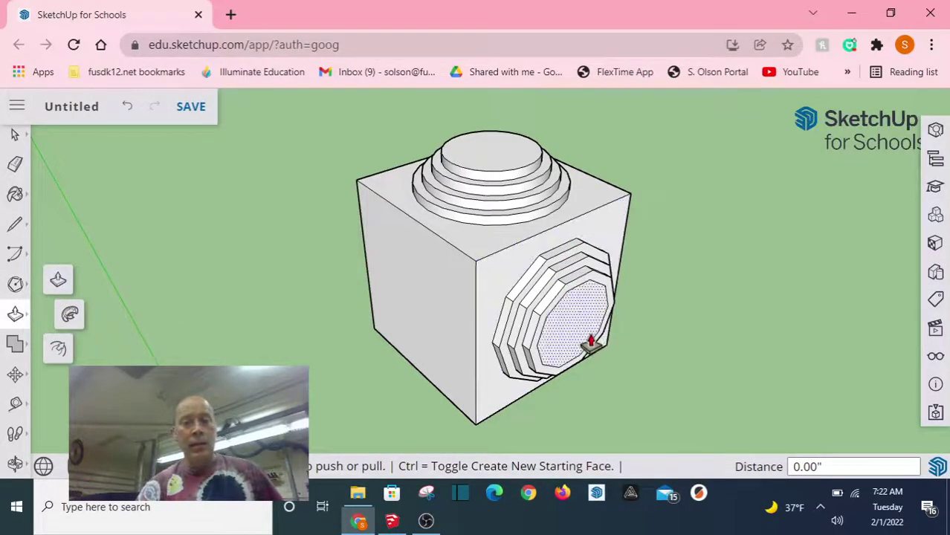
click(14, 141)
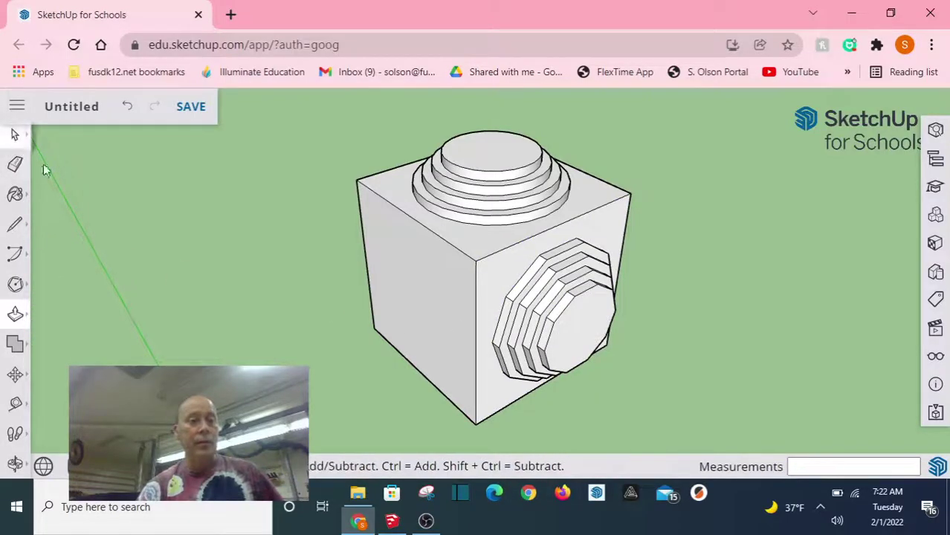
key(o)
drag(443, 392, 502, 397)
key(space)
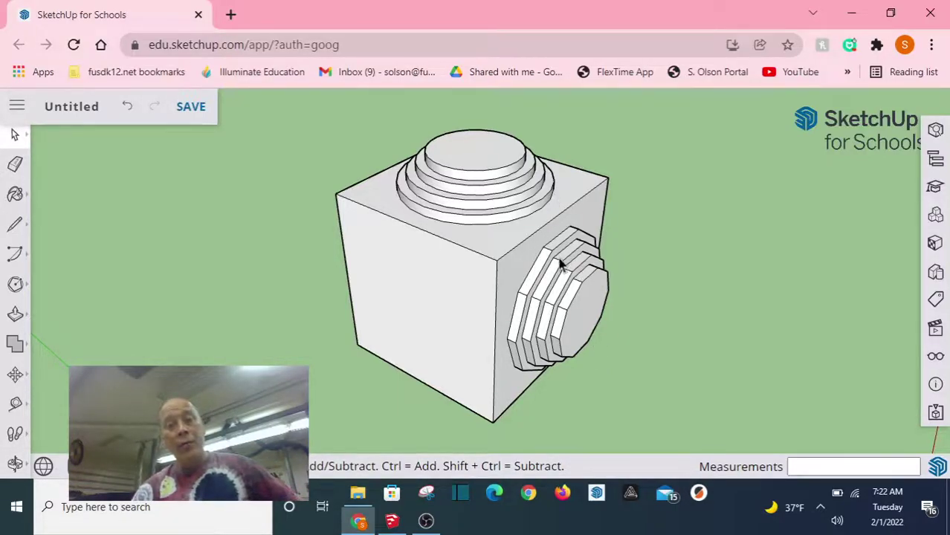
middle_drag(510, 309, 496, 338)
scroll(556, 279, up, 4)
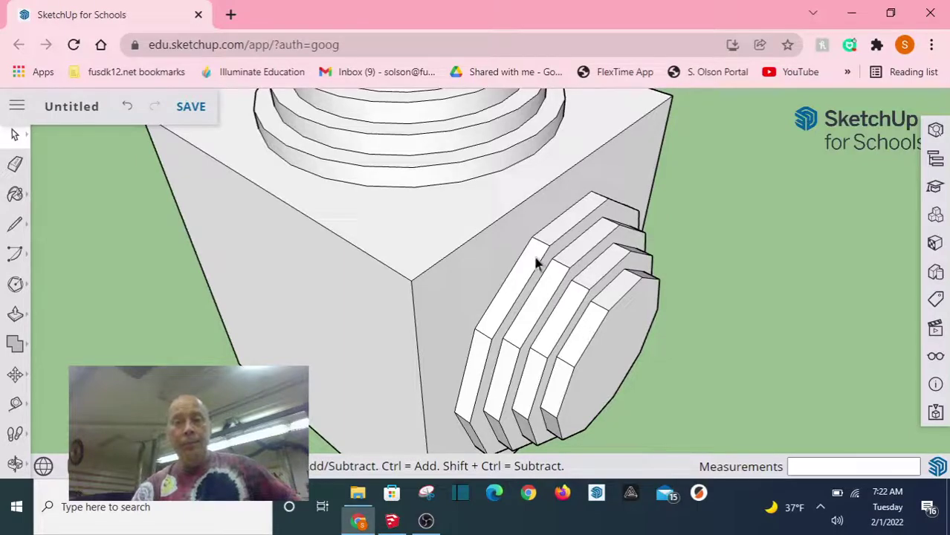
scroll(541, 250, up, 3)
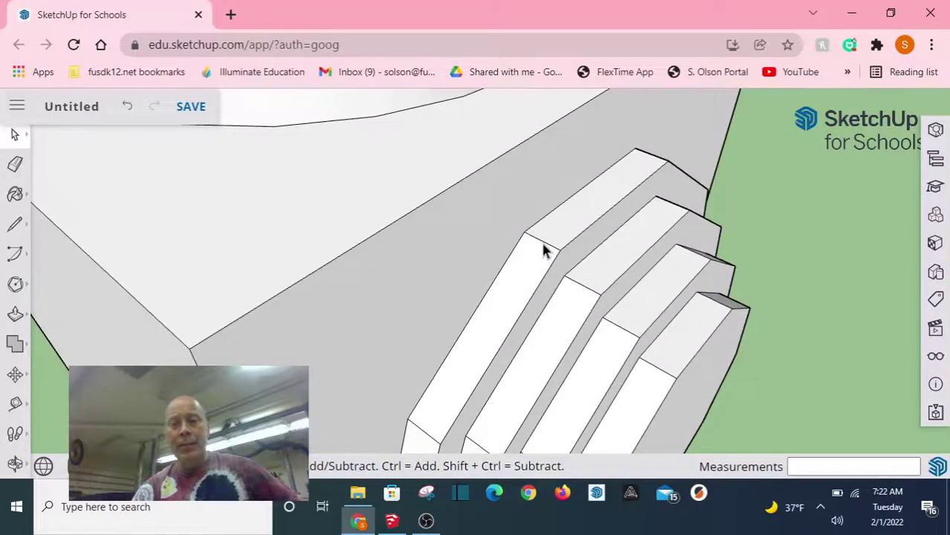
scroll(542, 251, down, 7)
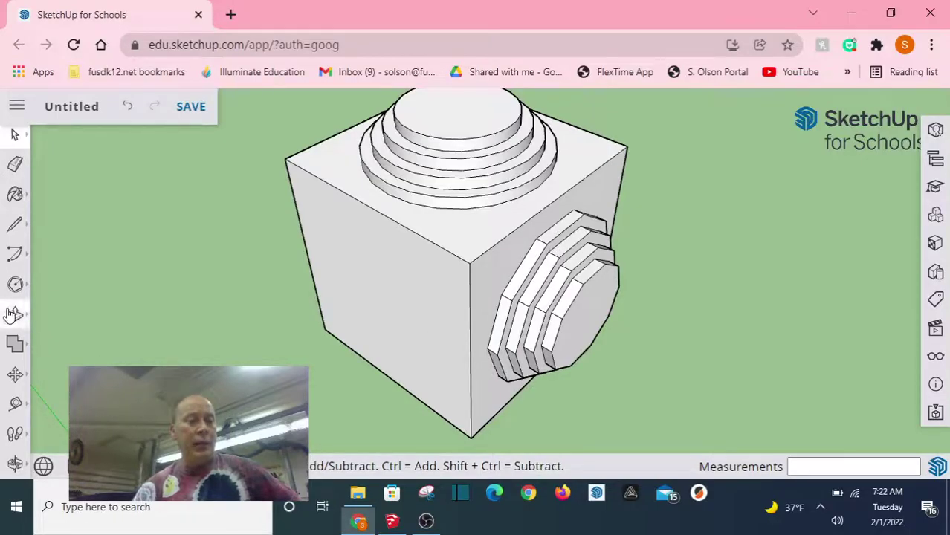
click(15, 315)
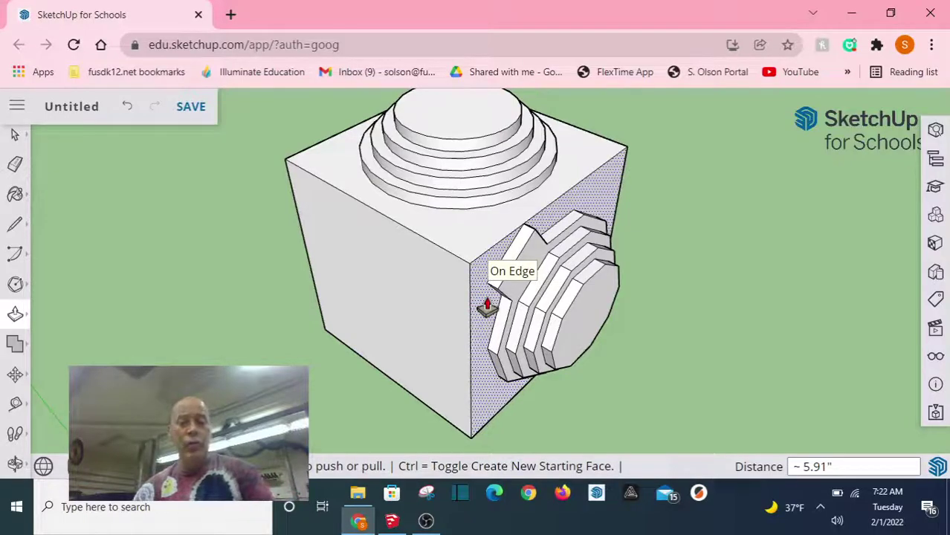
key(ctrl+z)
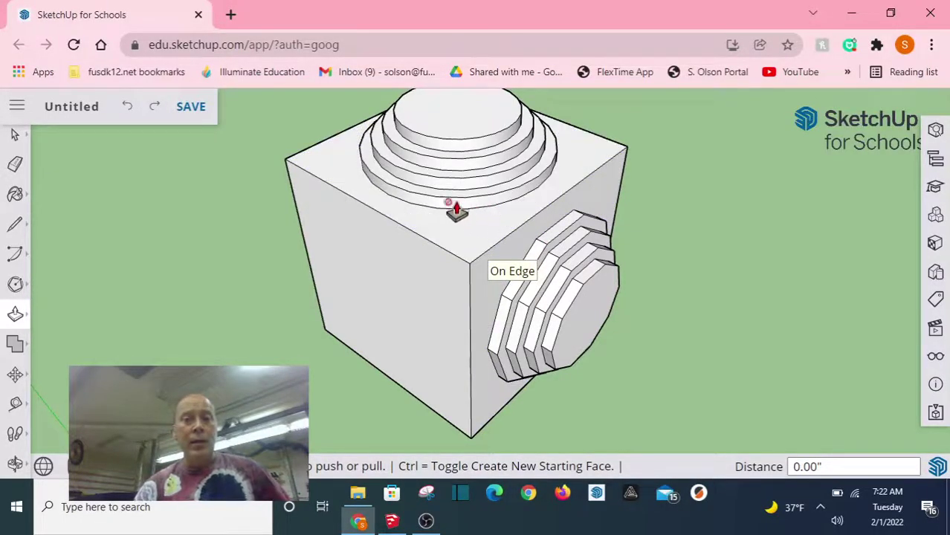
scroll(442, 212, up, 5)
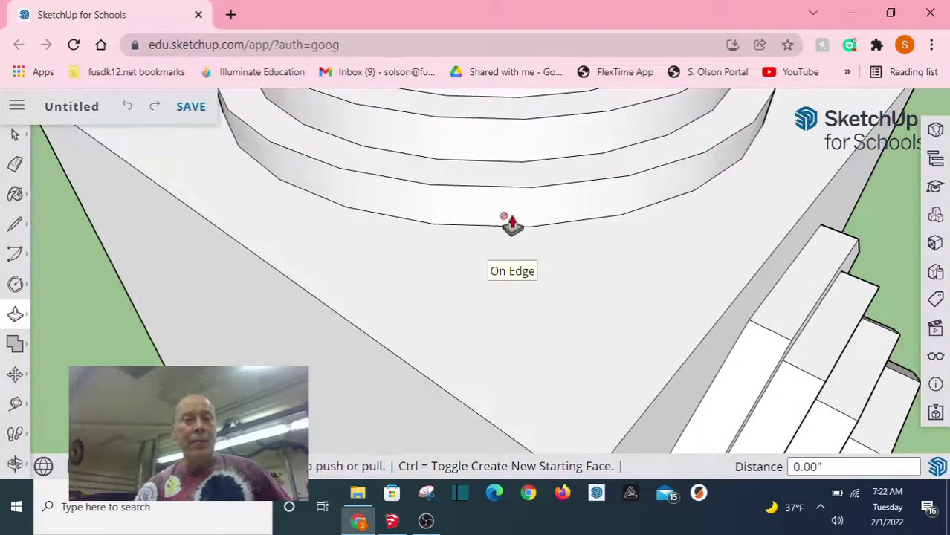
click(15, 223)
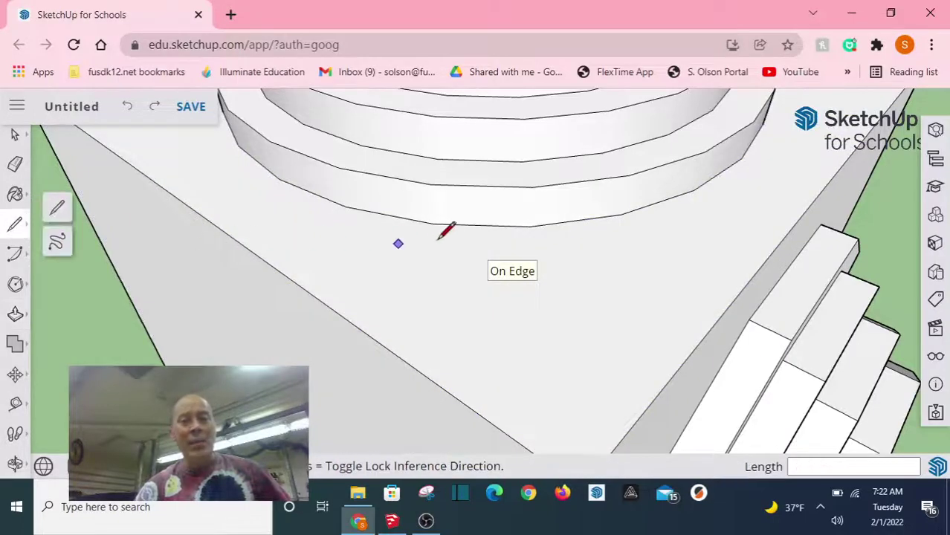
click(530, 226)
click(532, 187)
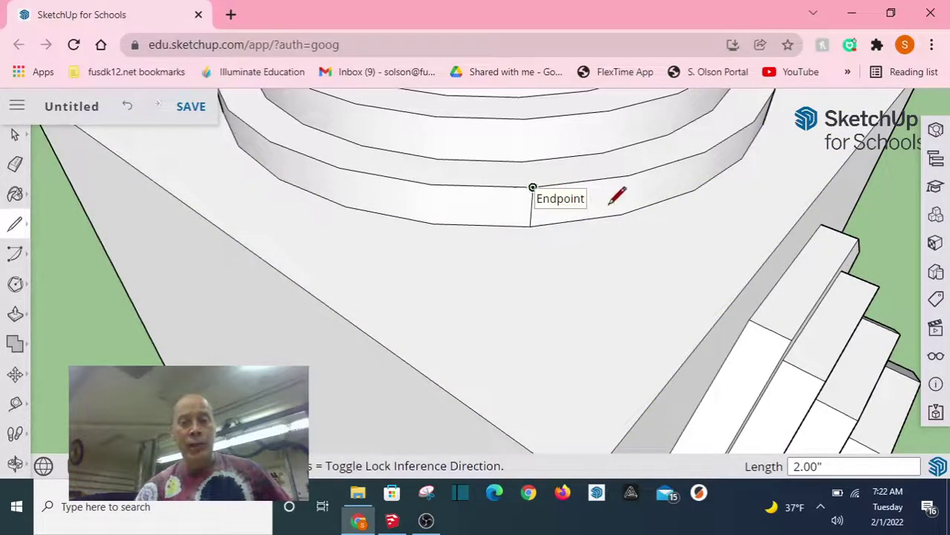
click(620, 215)
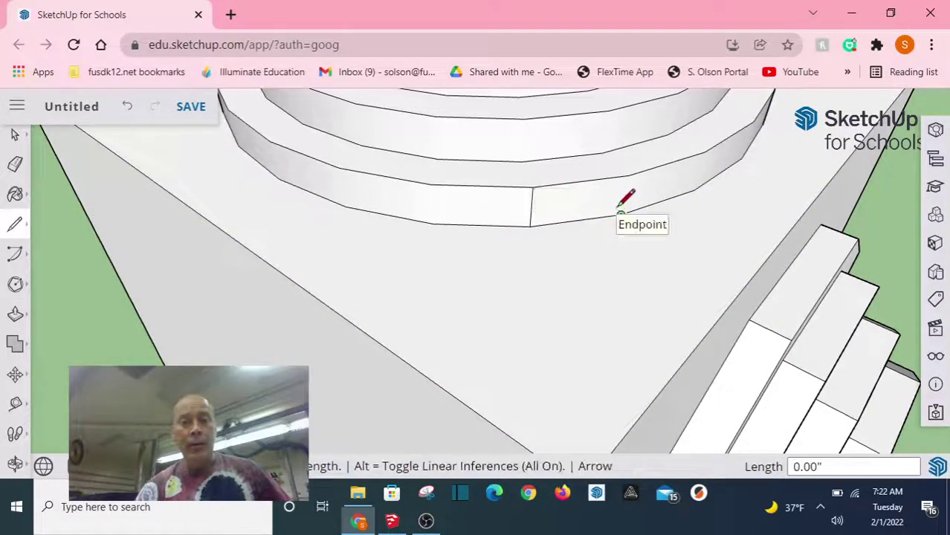
click(626, 176)
click(15, 313)
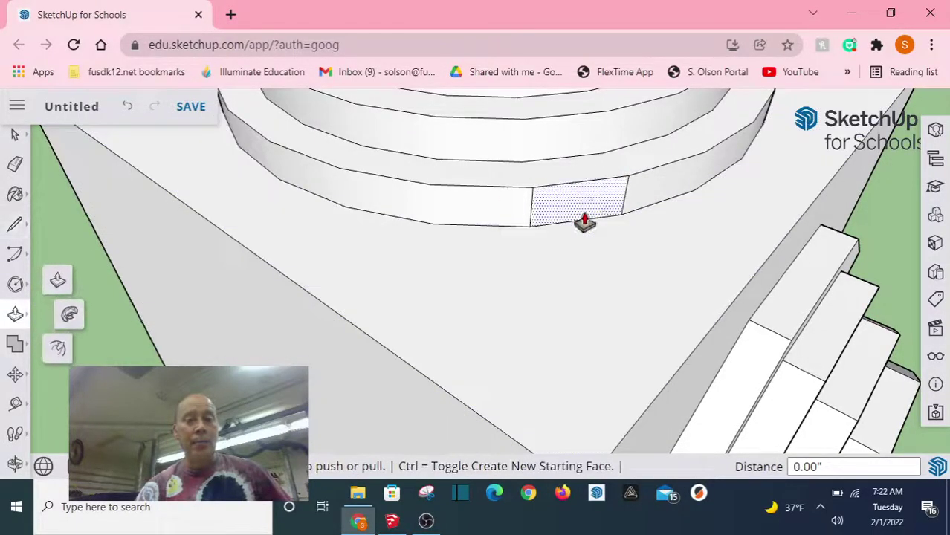
click(594, 213)
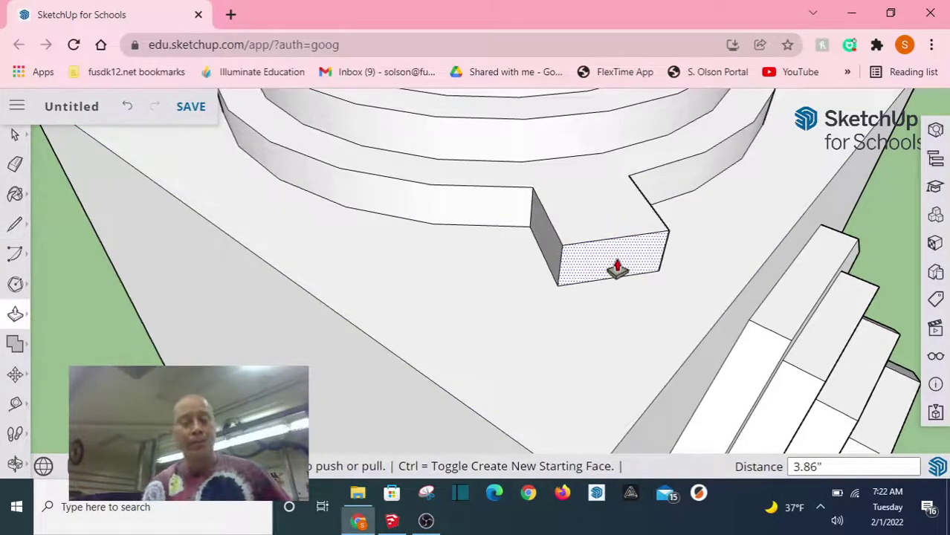
key(ctrl+z)
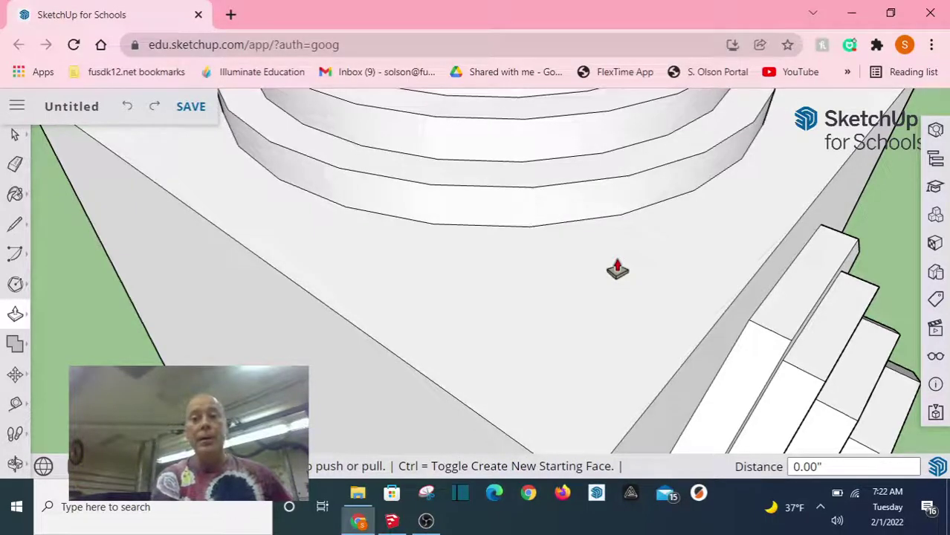
scroll(616, 270, down, 6)
middle_drag(569, 295, 502, 281)
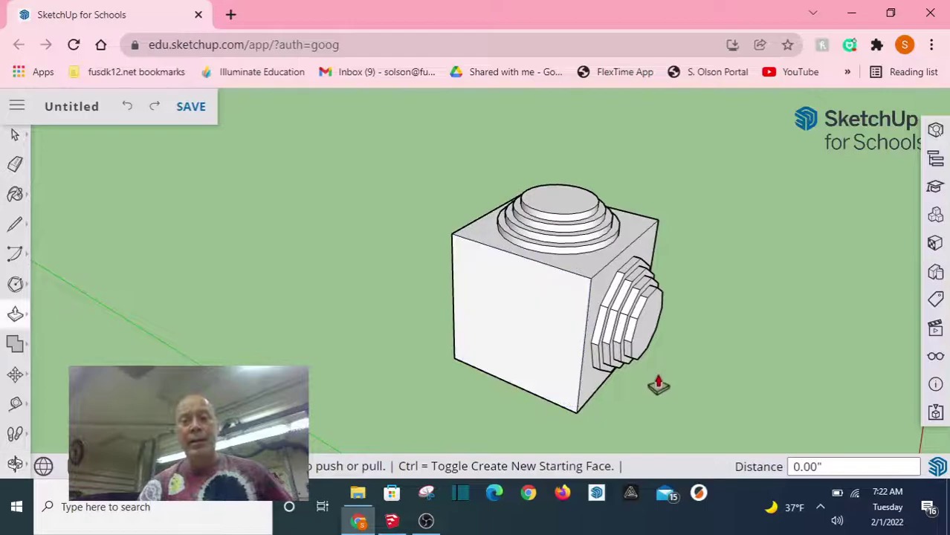
- Orbit the cube to expose its plain left face and bring up the shapes flyout
scroll(661, 372, up, 3)
middle_drag(663, 368, 623, 348)
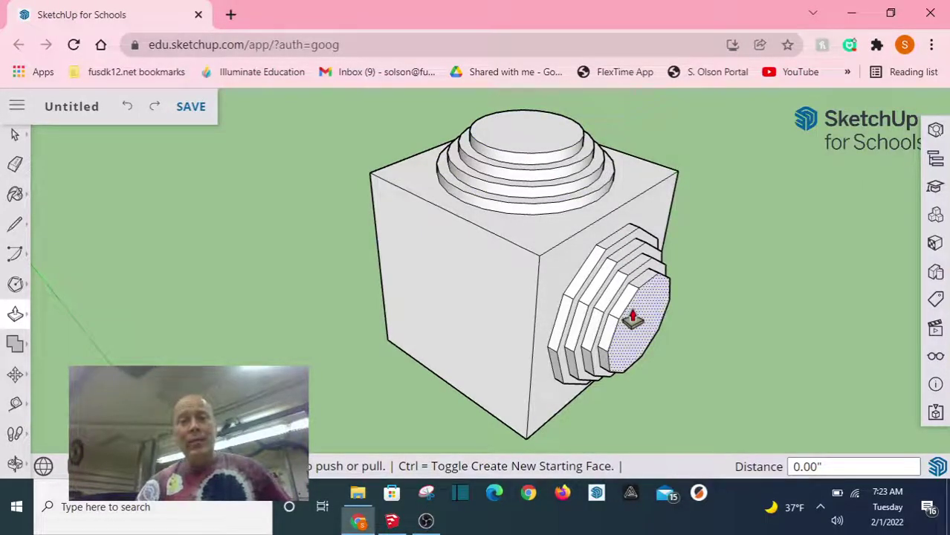
middle_drag(596, 211, 619, 186)
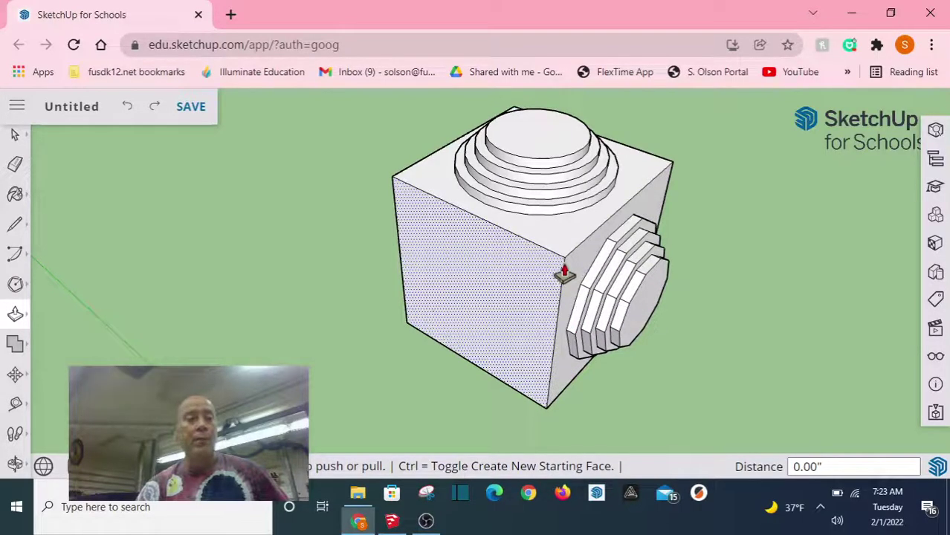
click(15, 284)
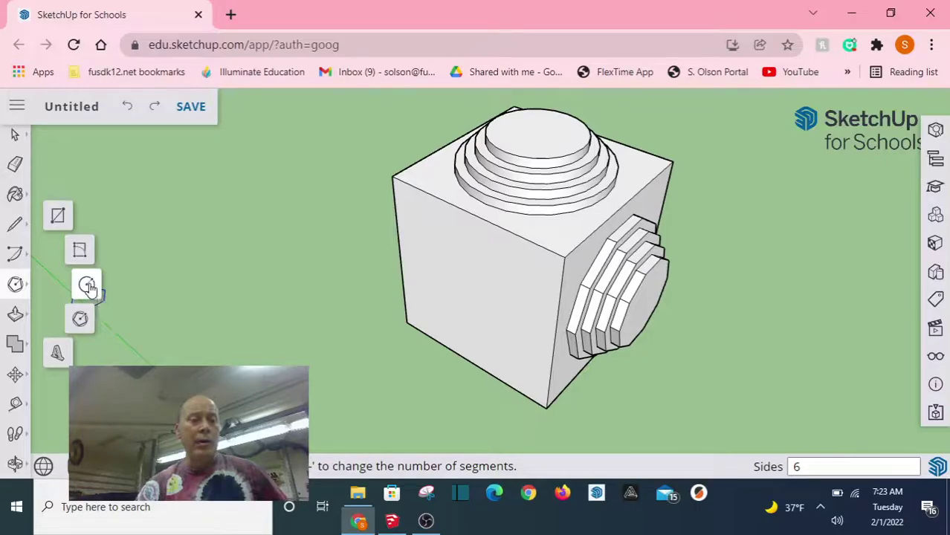
- Draw a circle of radius 16 centred on the cube's left face
click(87, 286)
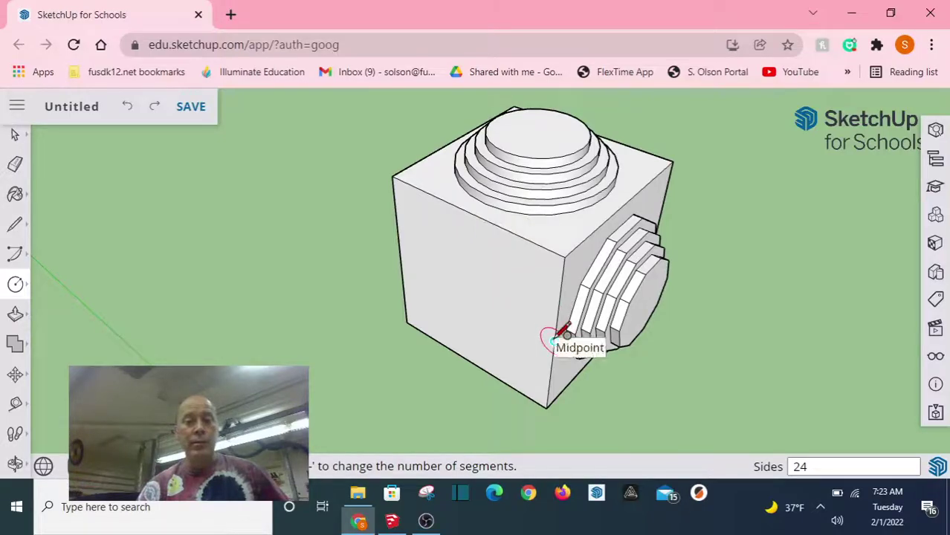
click(466, 293)
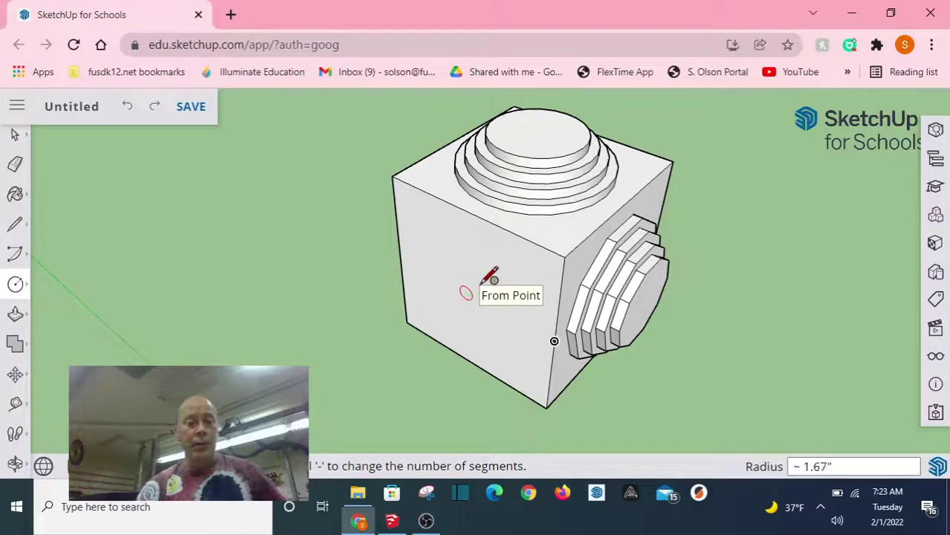
key(ctrl+z)
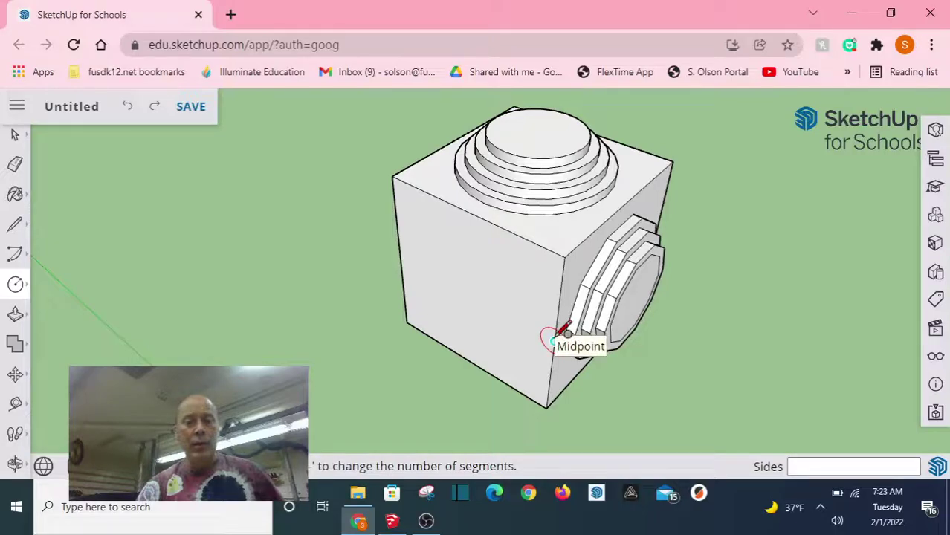
click(472, 295)
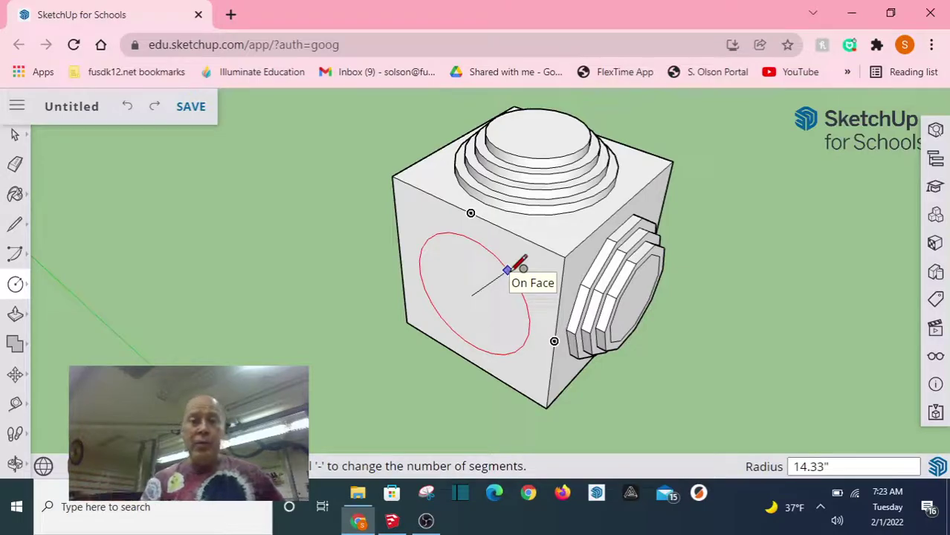
click(507, 269)
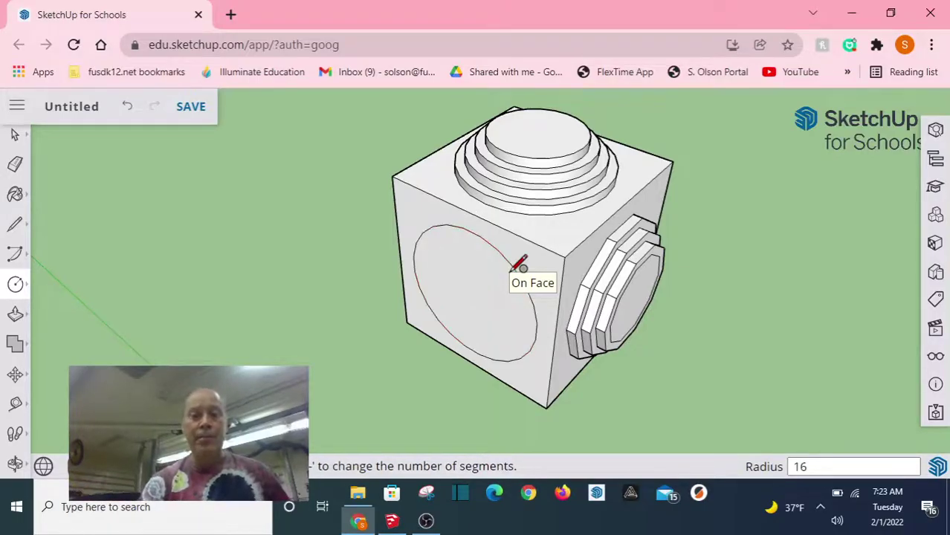
- Push/Pull the new circle face outward 2 inches into a disc
click(15, 314)
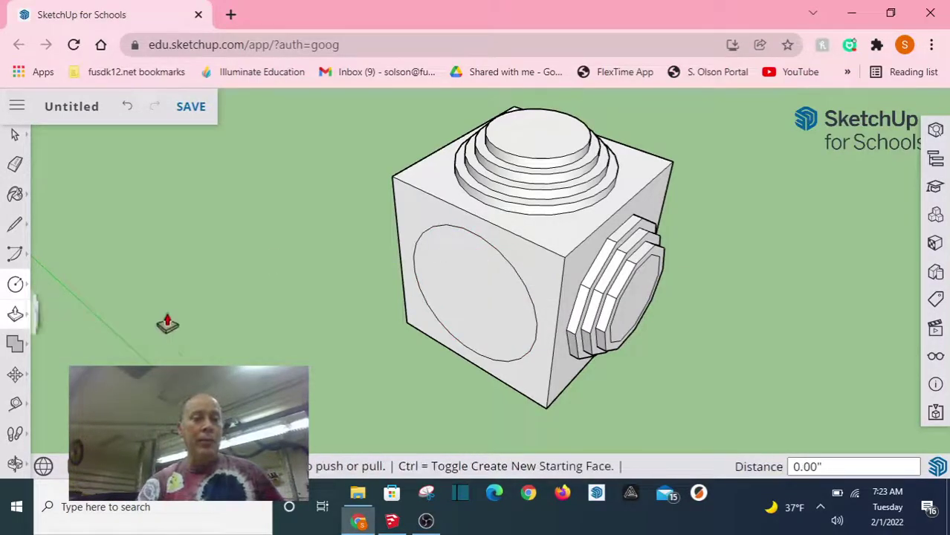
click(439, 294)
click(436, 301)
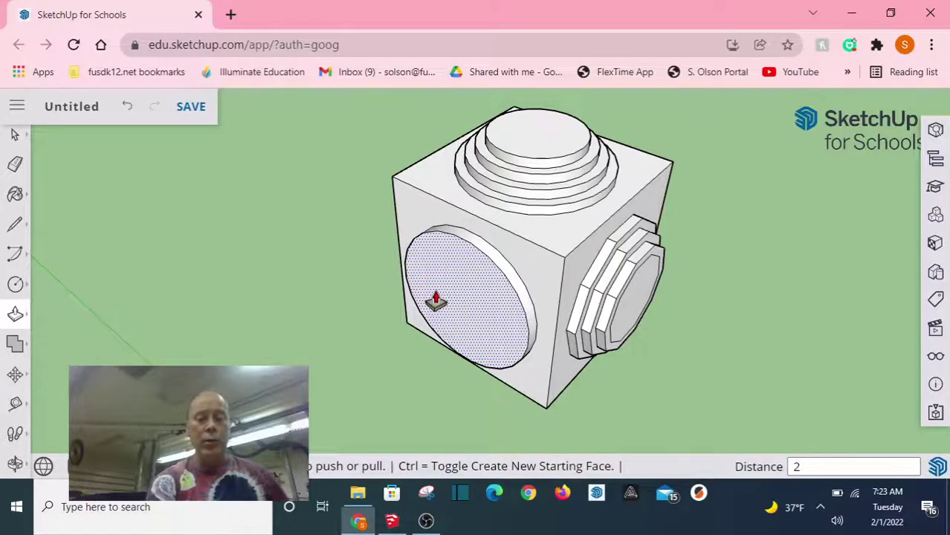
key(Return)
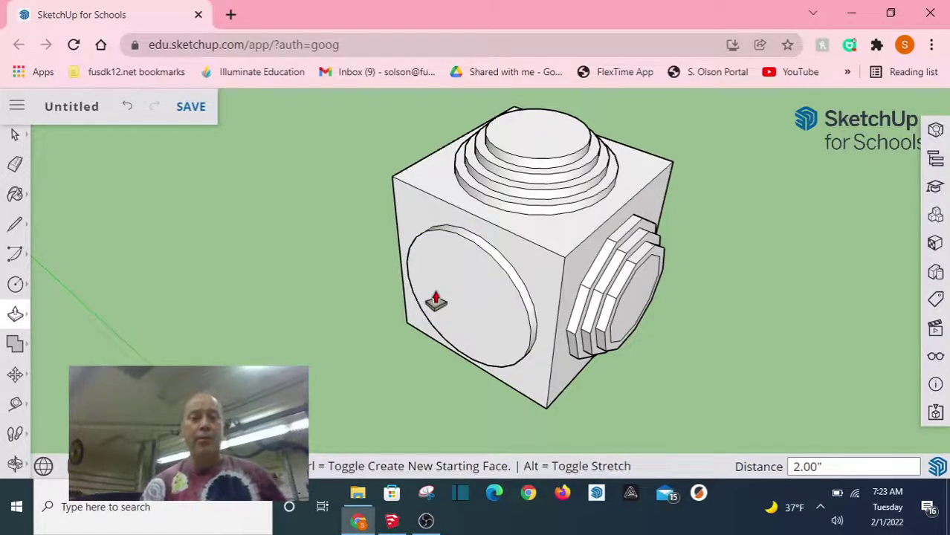
- Draw a polygon at the disc's centre as the next protruding tier
click(22, 291)
click(81, 318)
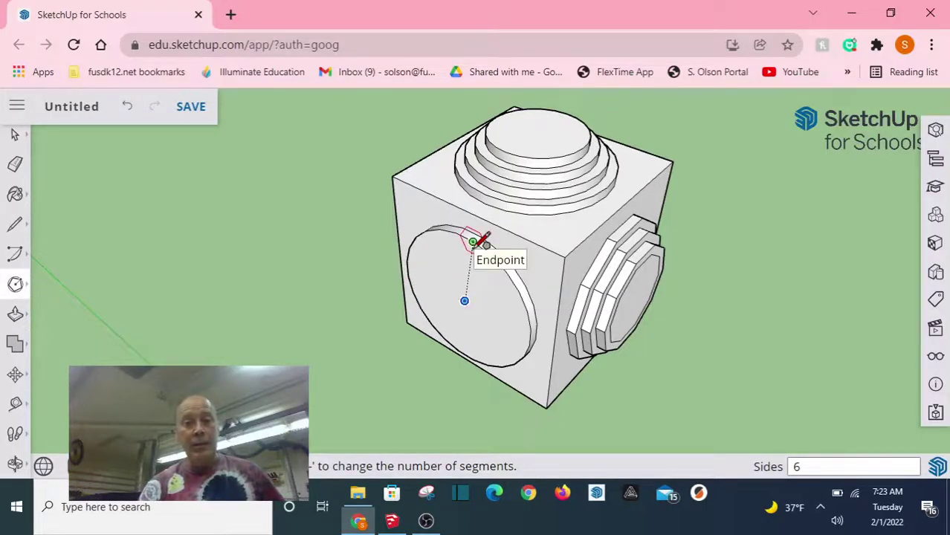
click(464, 301)
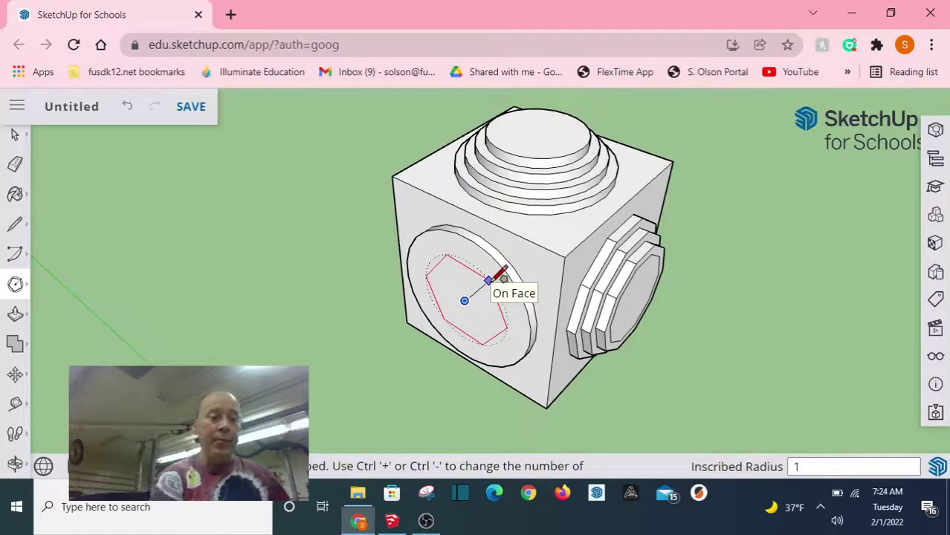
key(Return)
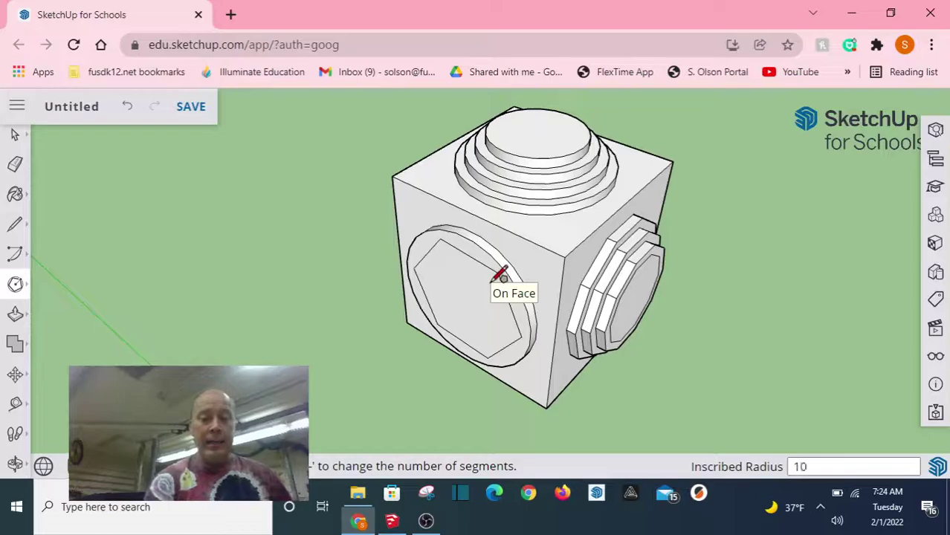
click(16, 316)
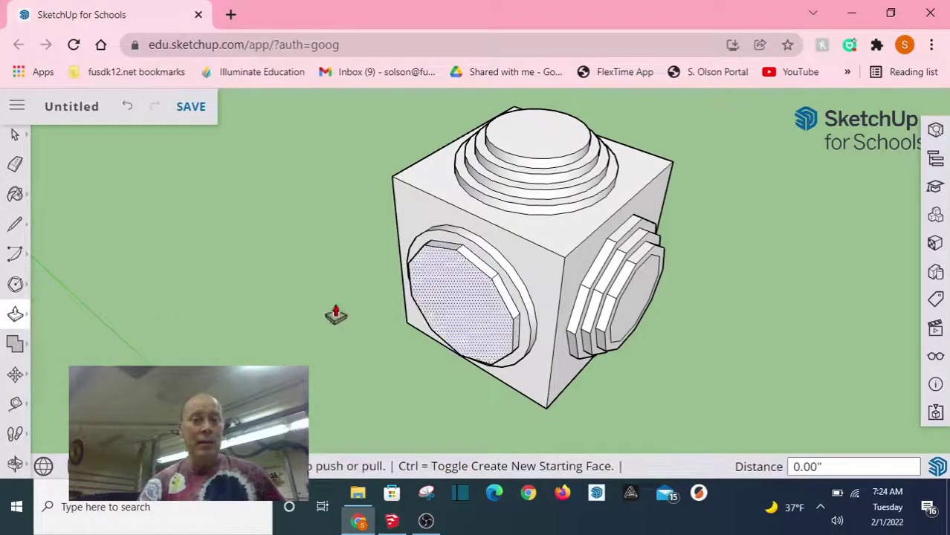
- Draw a 12-inch-radius circle centred on the polygon face, ready to push out
click(15, 284)
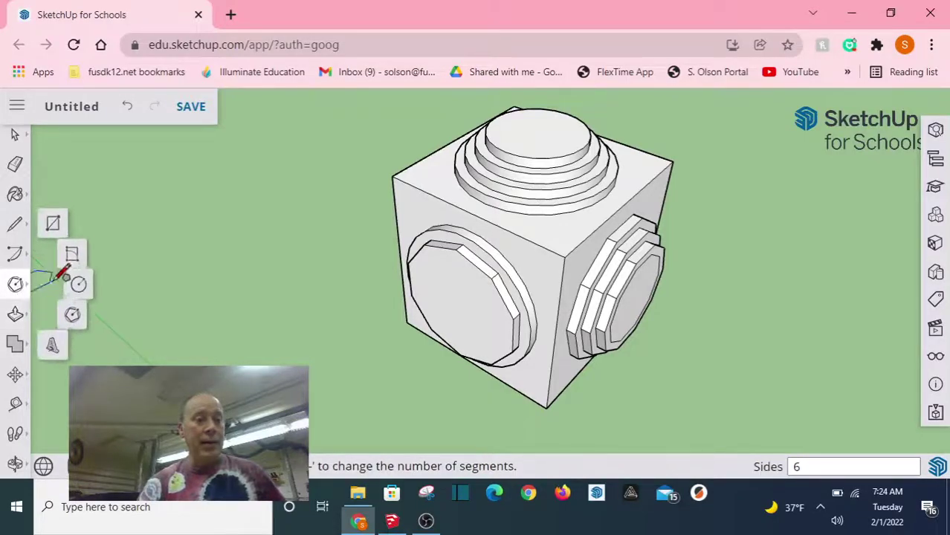
click(79, 284)
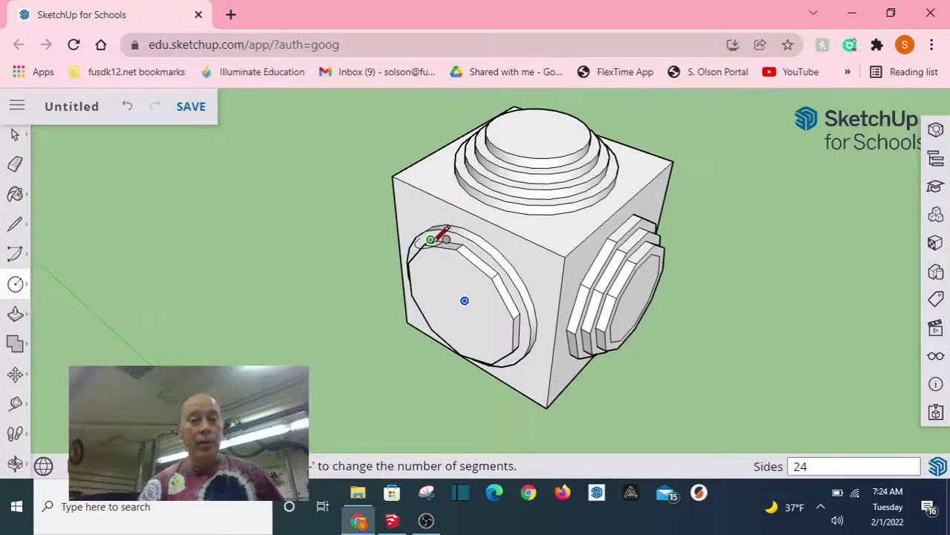
click(457, 306)
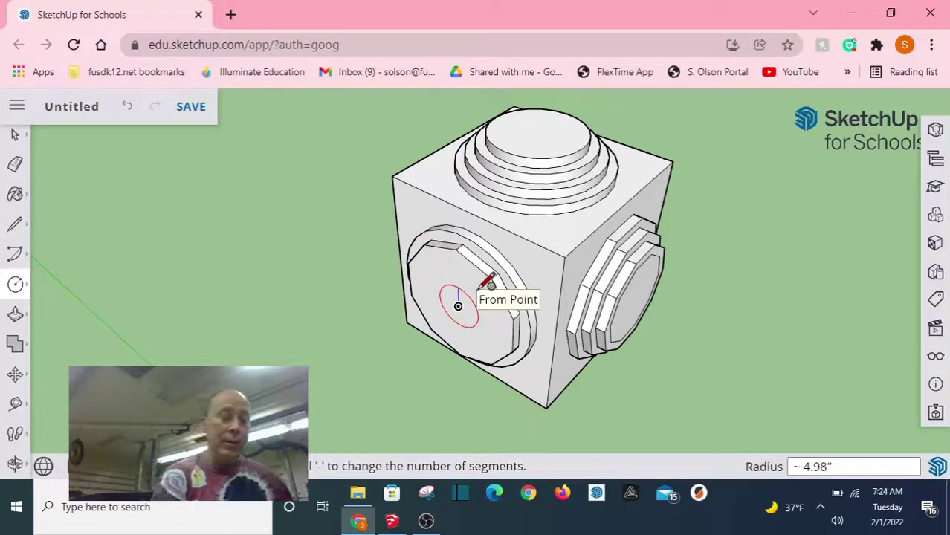
text(12)
key(Return)
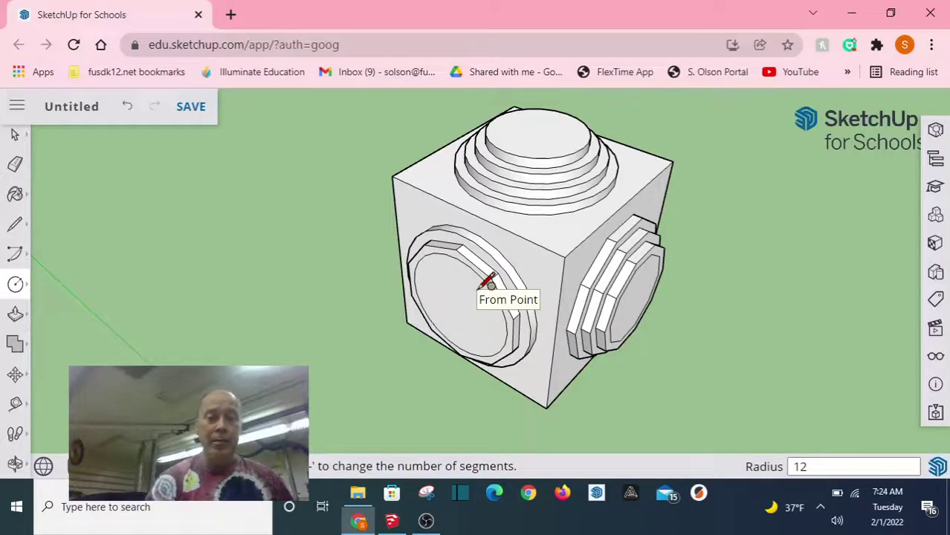
click(15, 314)
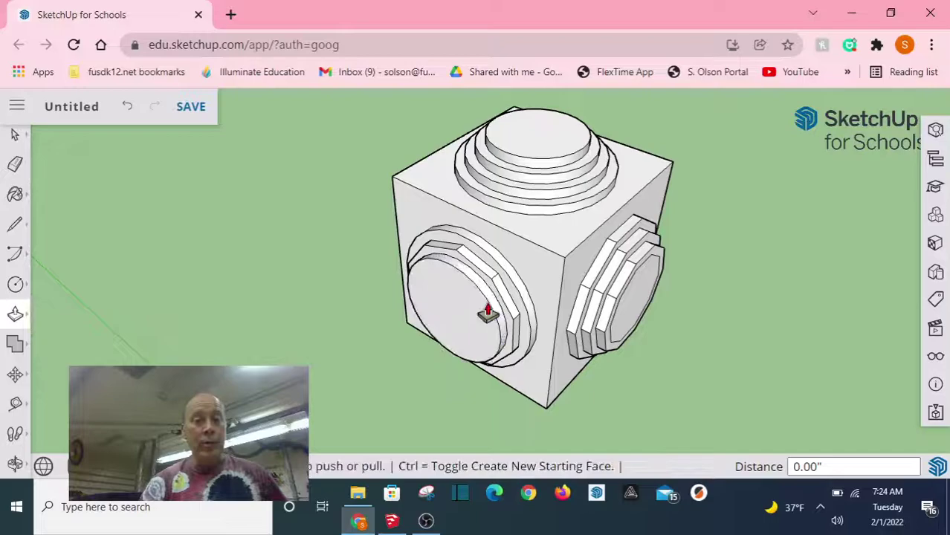
- Draw a 10-sided polygon of inscribed radius 10 at the circle's centre
click(18, 286)
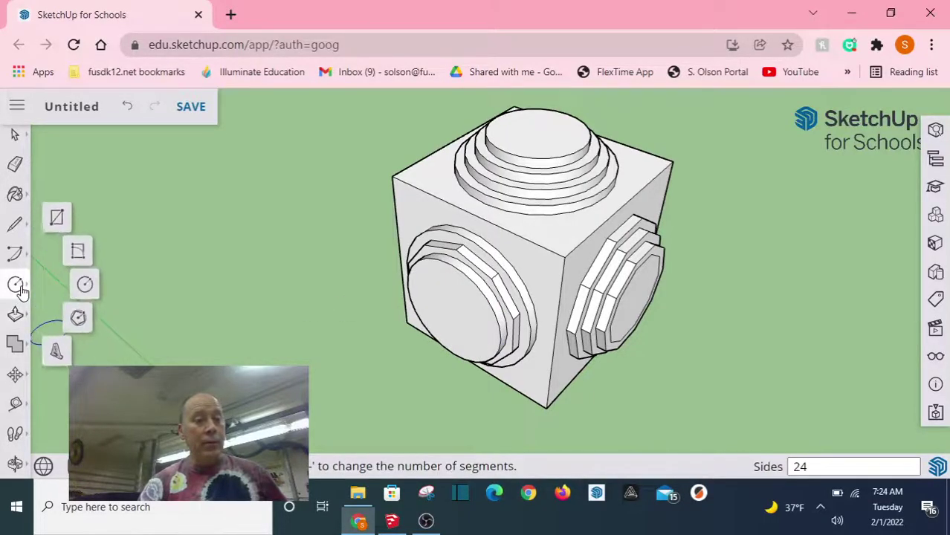
click(80, 322)
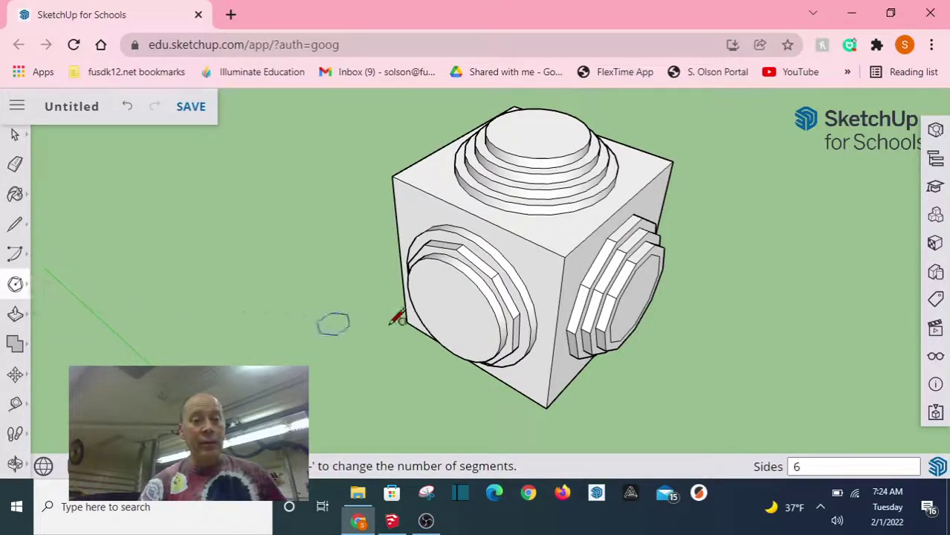
click(452, 310)
click(452, 311)
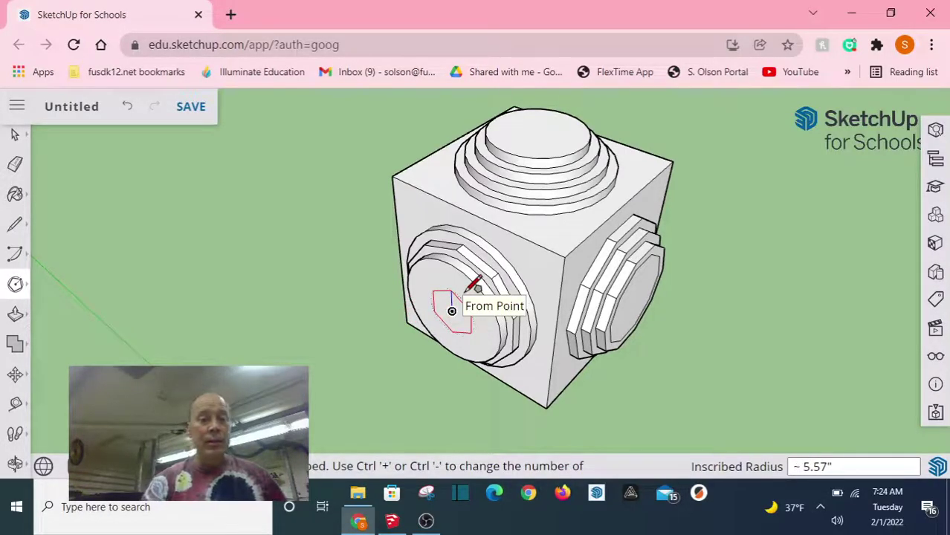
text(10)
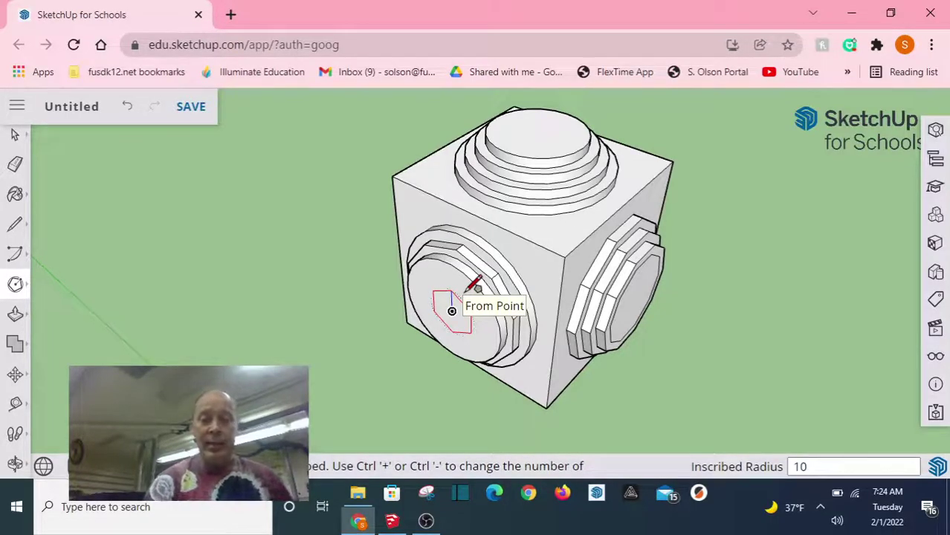
key(Return)
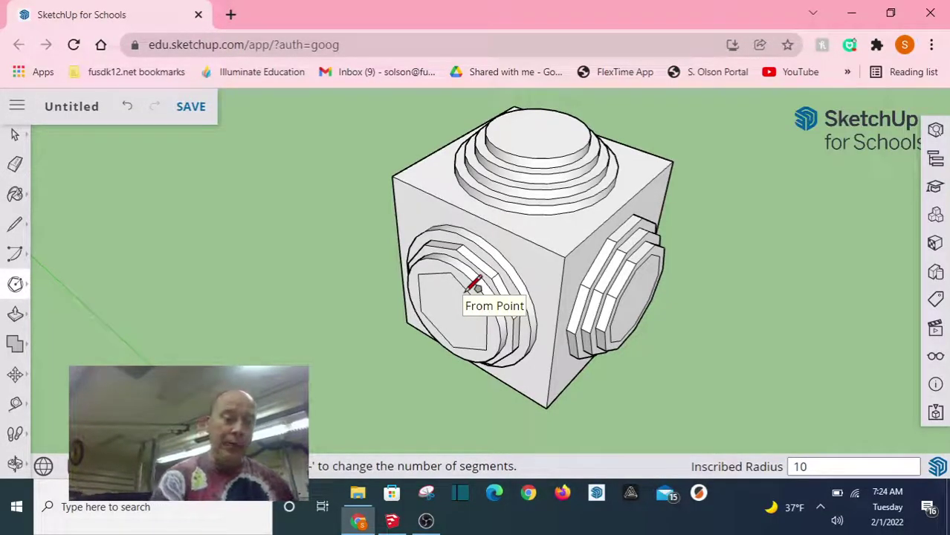
text(10)
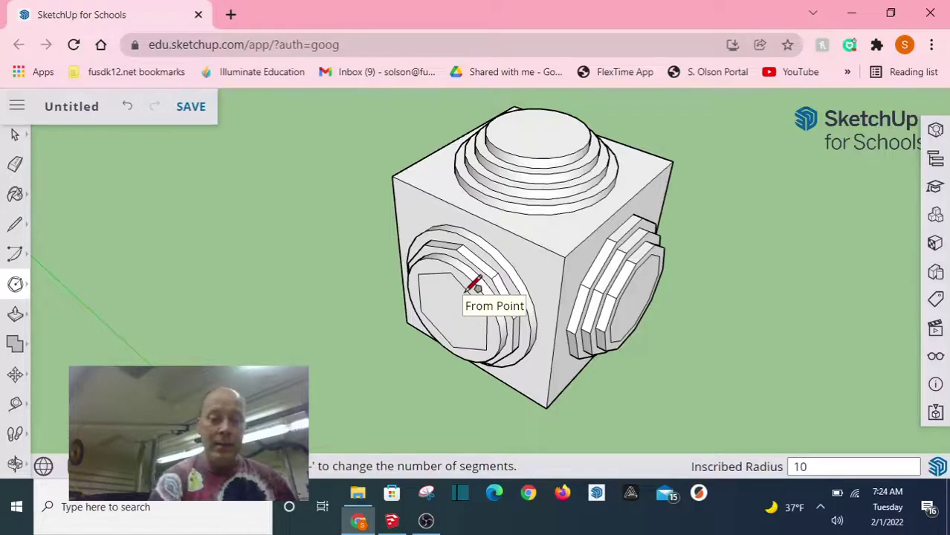
text(s)
key(Return)
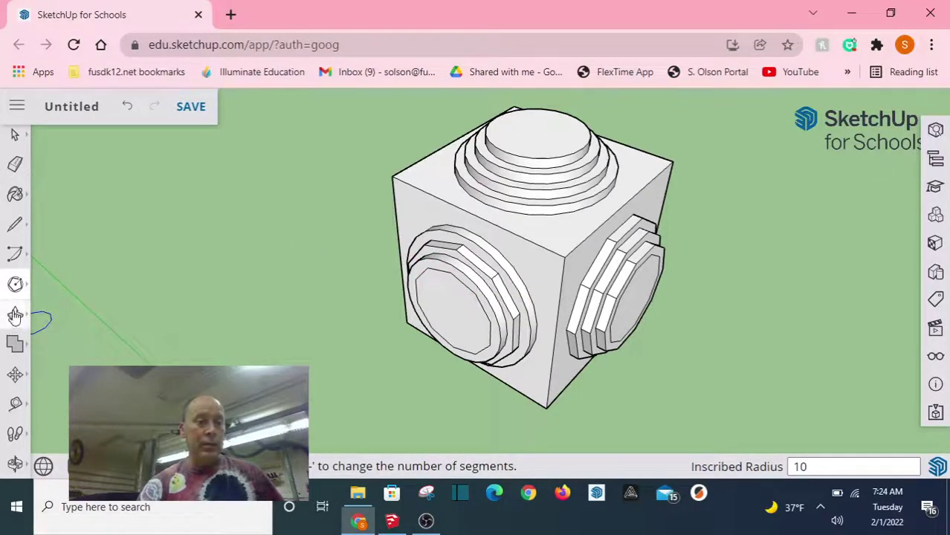
- Push the polygon face outward by the previous depth and return to Select
click(15, 314)
double_click(464, 325)
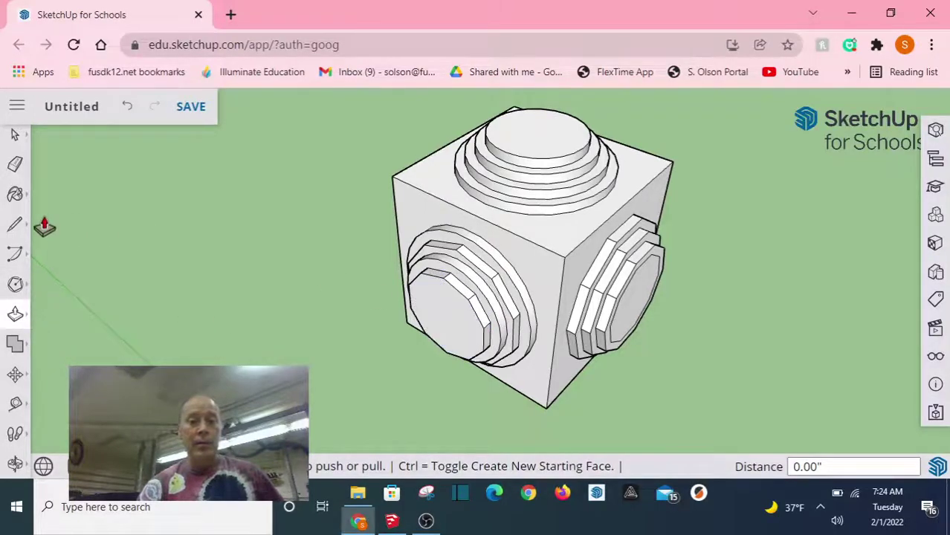
click(15, 134)
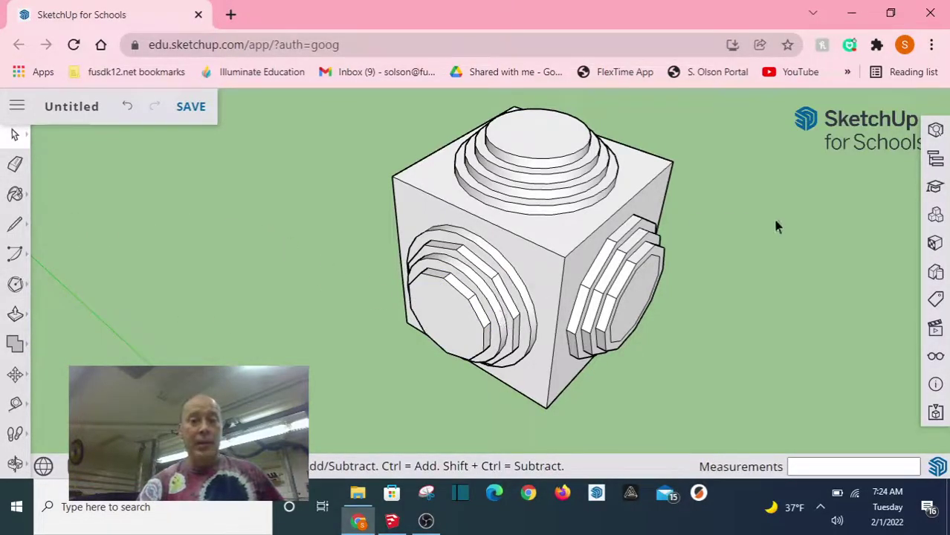
middle_drag(769, 300, 721, 300)
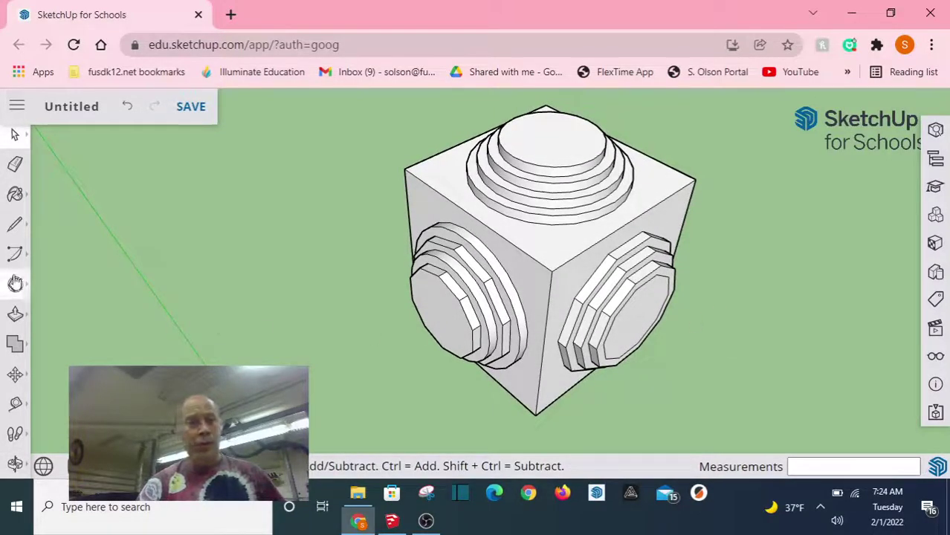
click(15, 314)
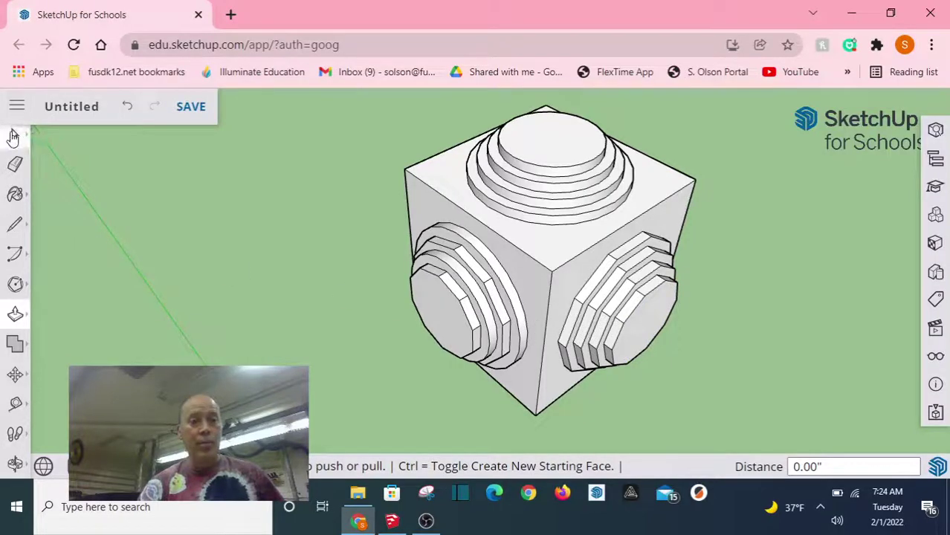
click(14, 134)
middle_drag(610, 268, 645, 298)
scroll(777, 210, down, 3)
scroll(780, 181, up, 4)
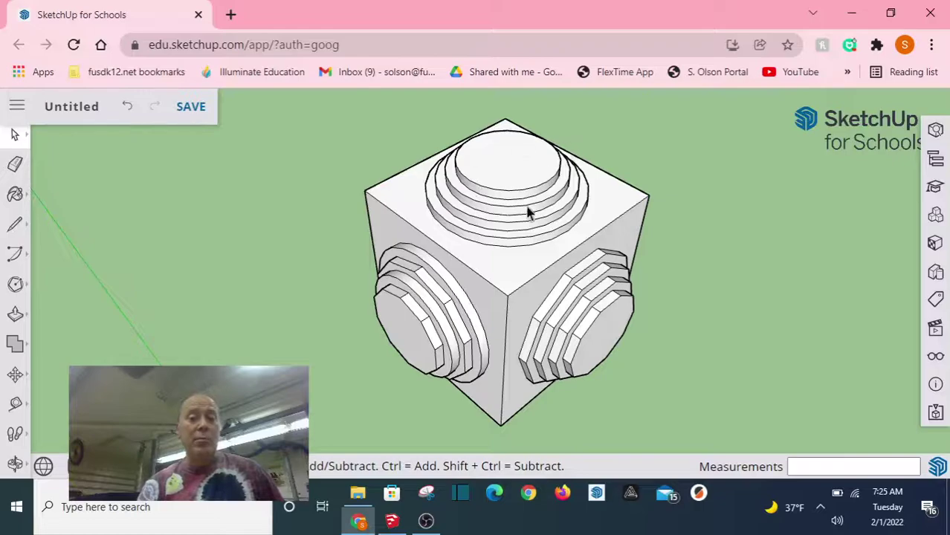
click(15, 316)
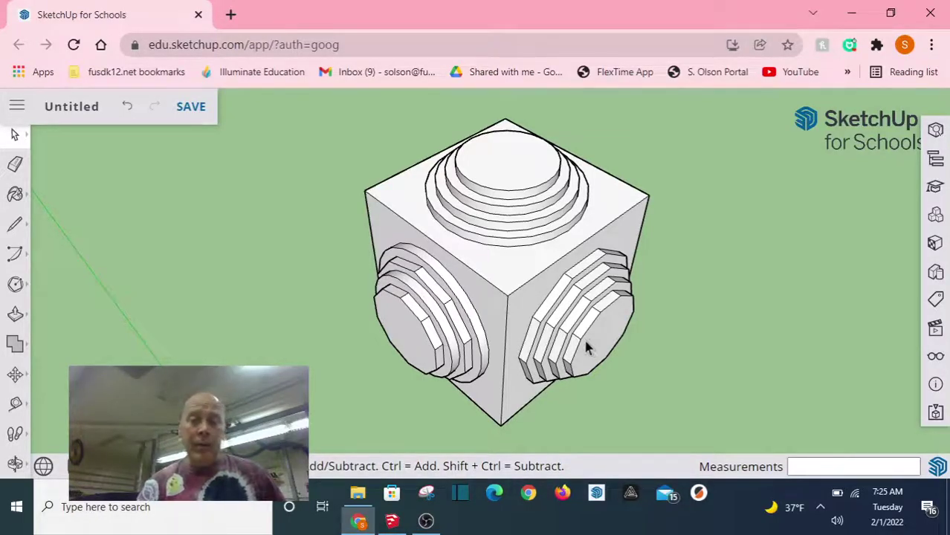
mouse_move(512, 314)
middle_down()
mouse_move(526, 311)
mouse_move(519, 319)
middle_up()
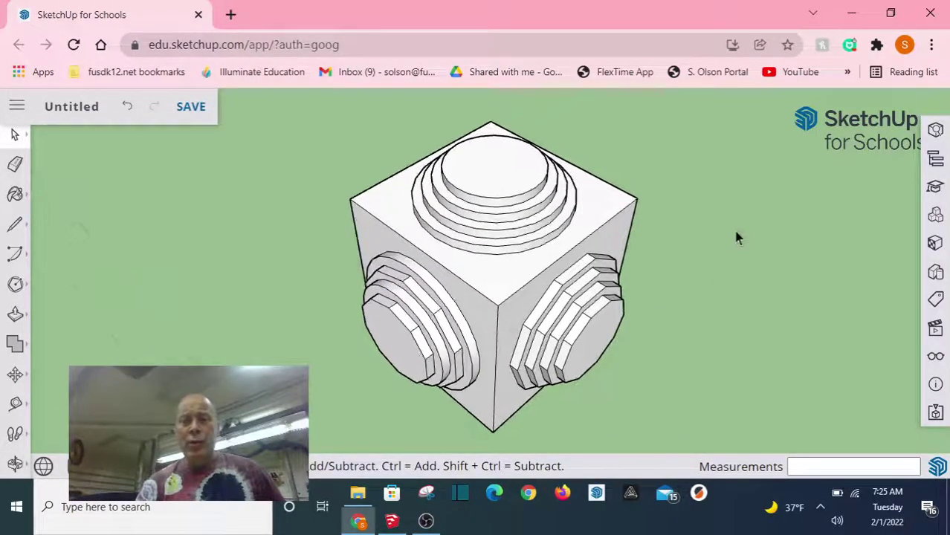
click(16, 405)
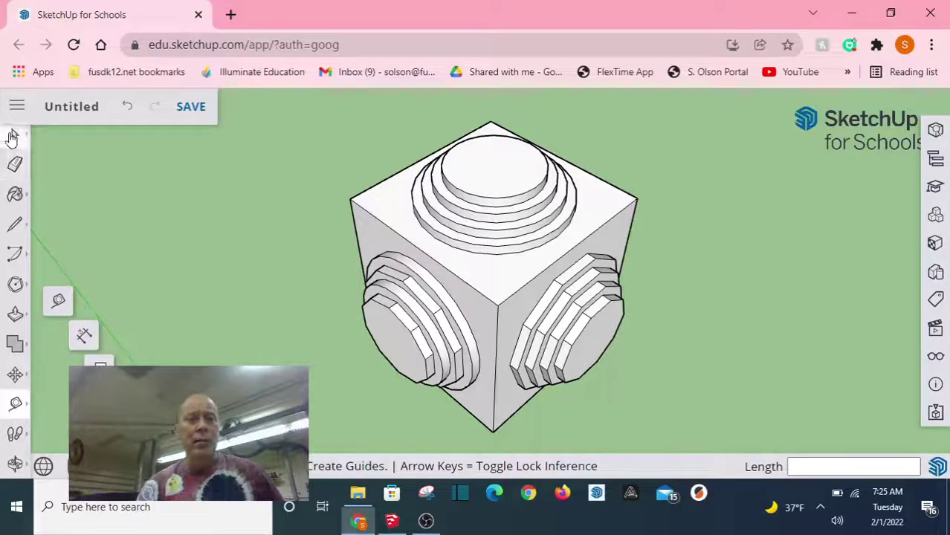
click(14, 136)
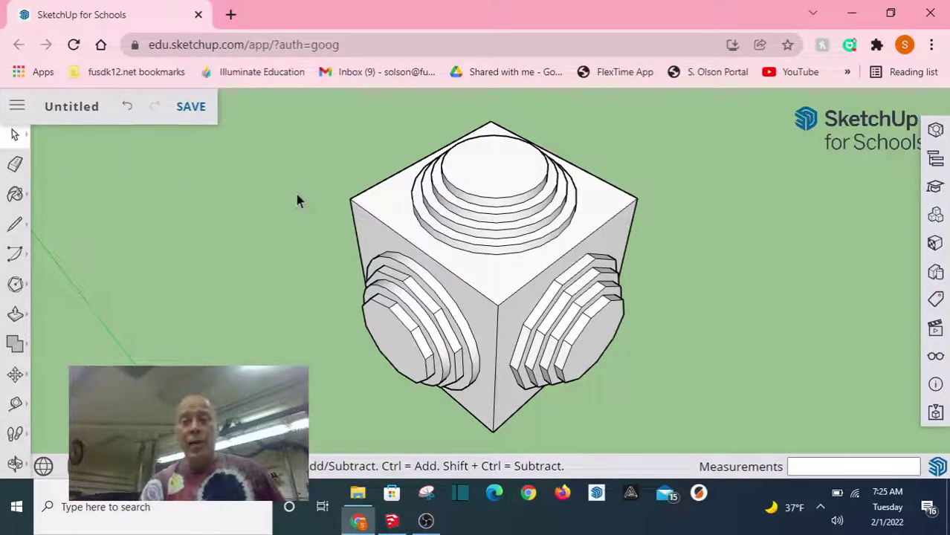